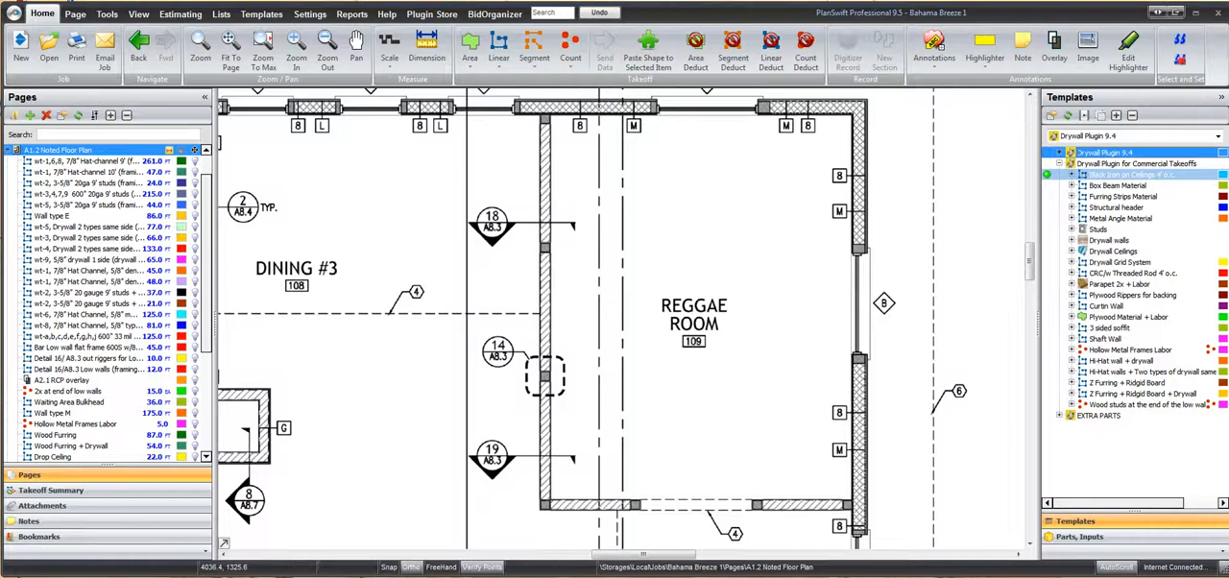
key("Down")
key("Down")
key("Down")
key("Down")
key("Down")
key("Down")
key("Down")
key("Down")
key("Down")
key("Down")
key("Down")
key("Down")
key("Down")
key("Down")
key("Down")
key("Down")
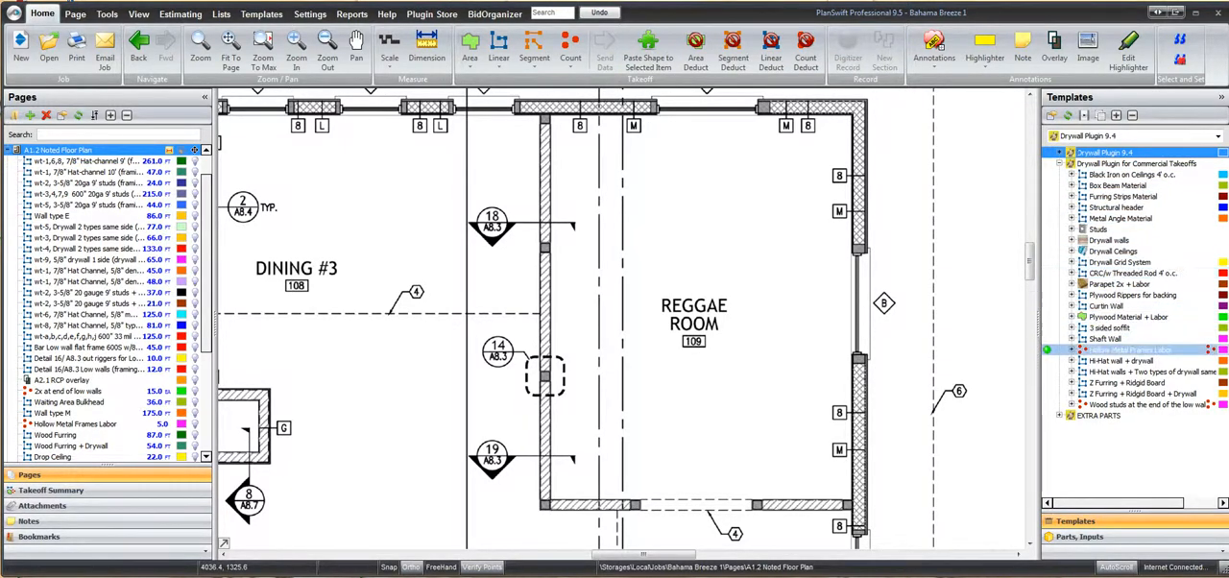
key("Down")
key("Down")
key("Down")
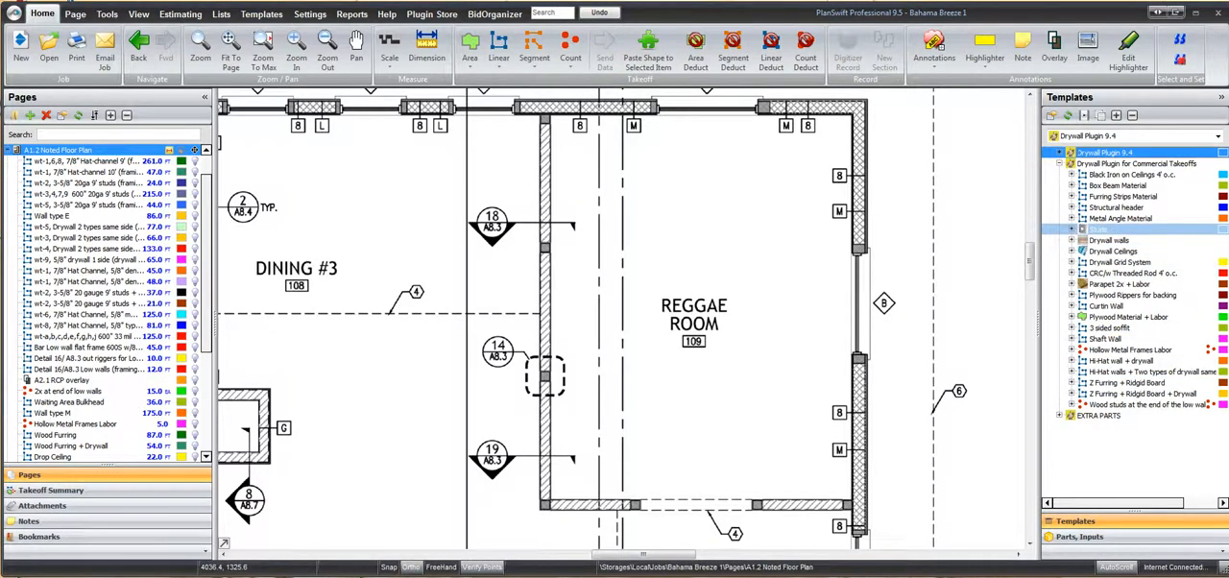
Start a takeoff from the commercial Studs template "3 5/8" Studs Track & Slotted Track" and show its material settings
left_click(1071, 228)
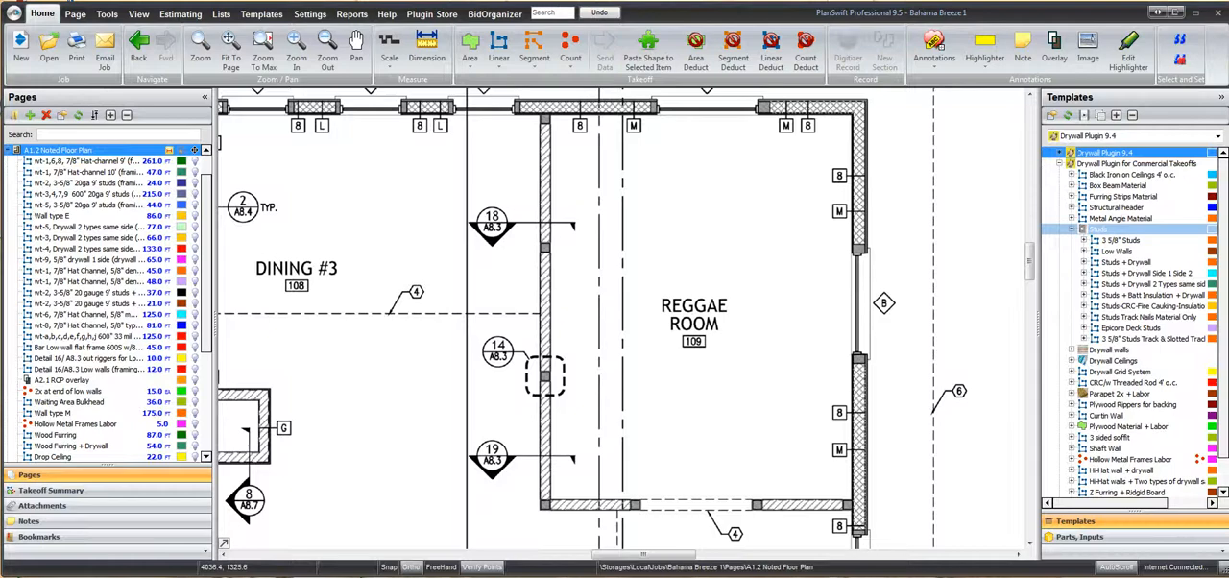
left_click_drag(1094, 230, 1047, 338)
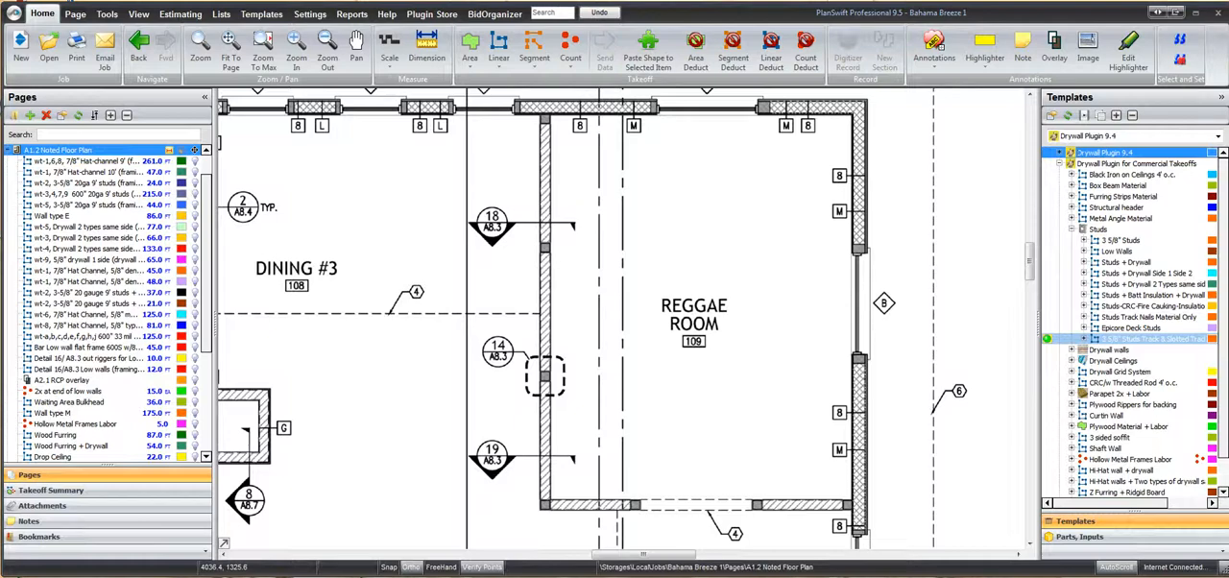
double_click(1047, 338)
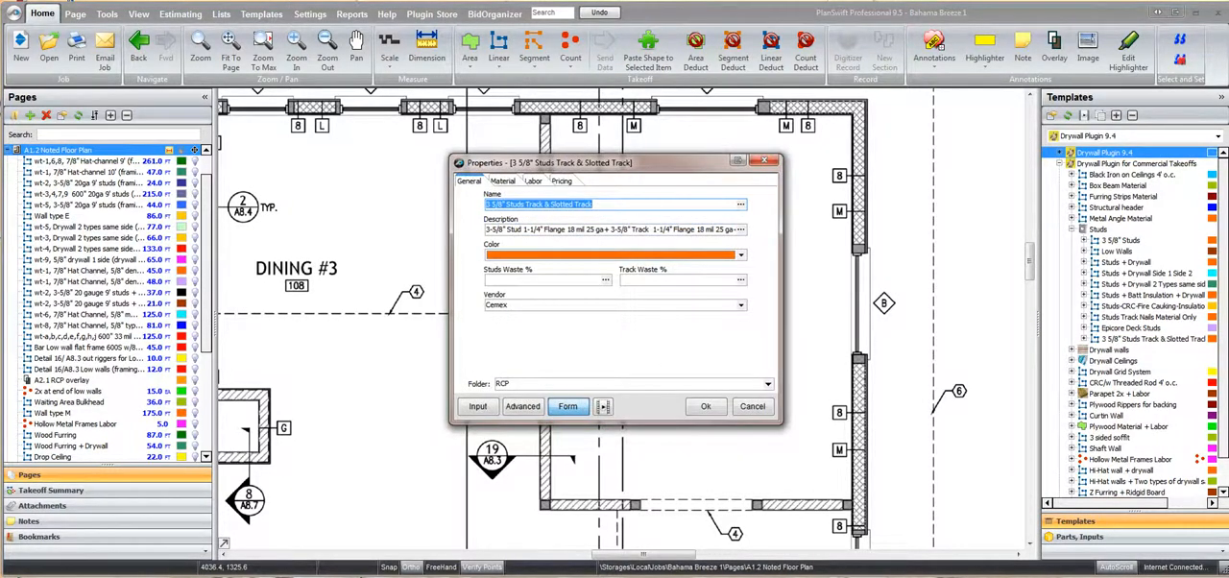
left_click(503, 181)
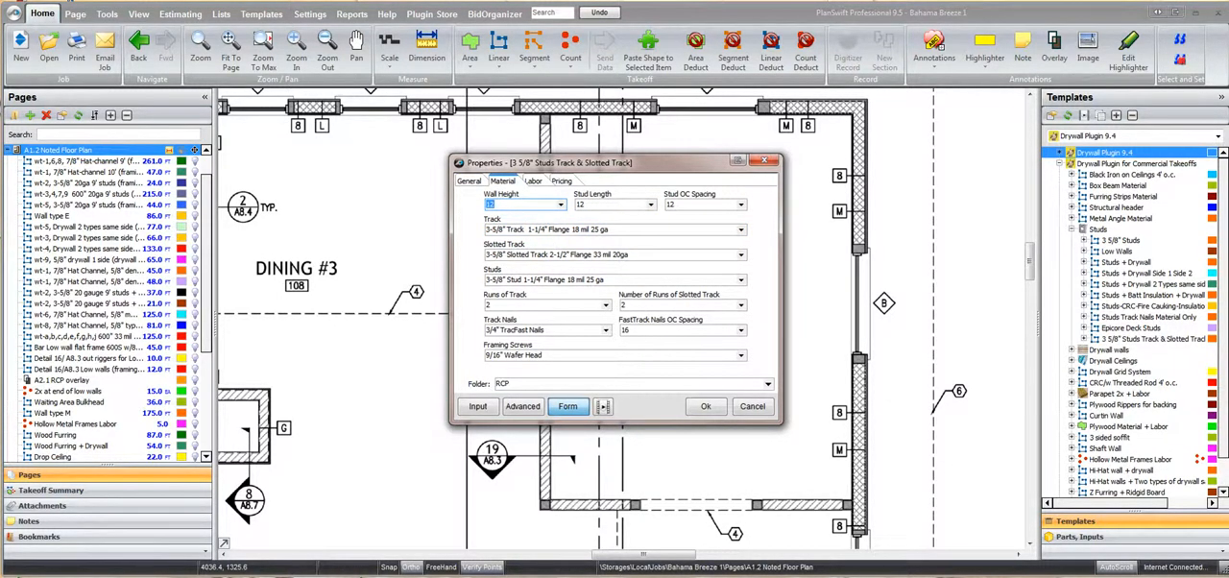
left_click_drag(595, 162, 726, 153)
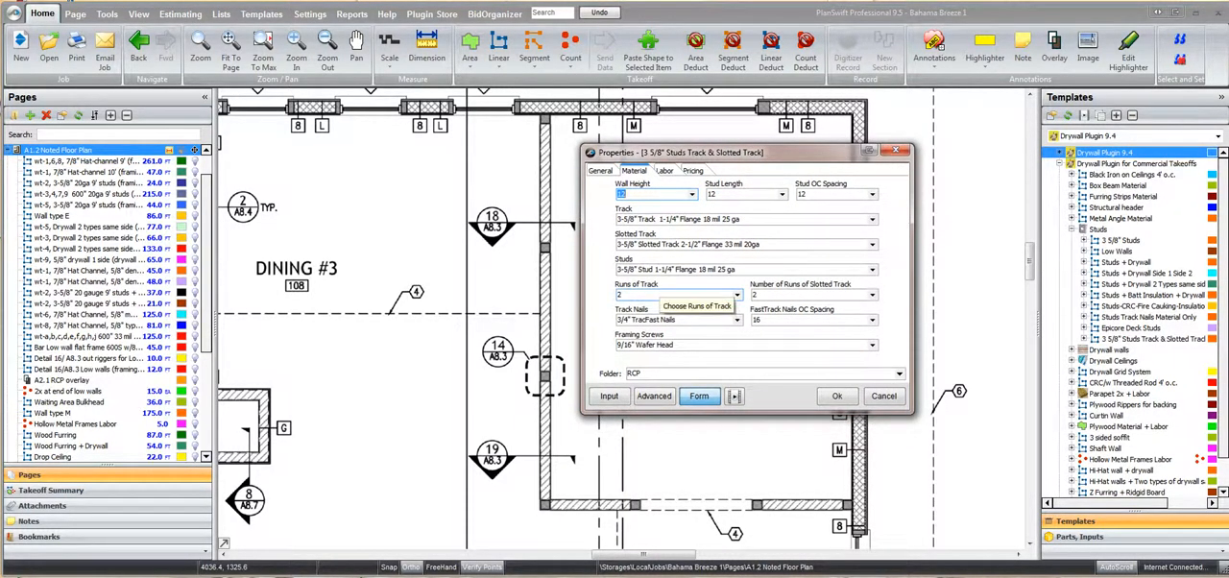
Assign the studs takeoff to a new folder named Test and accept its properties
left_click(660, 373)
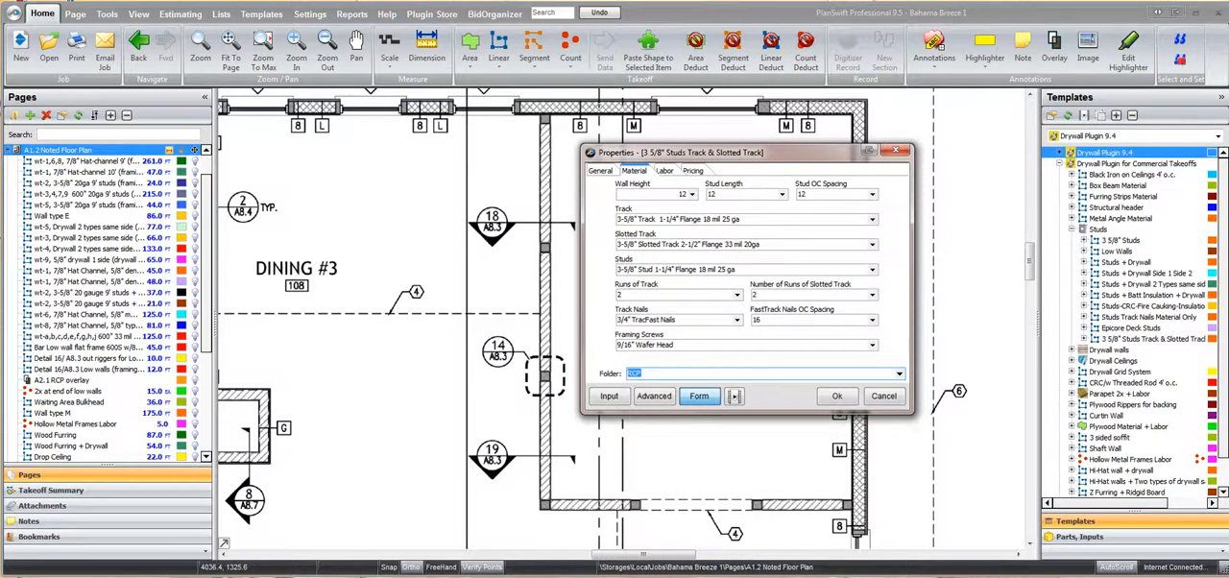
type("T")
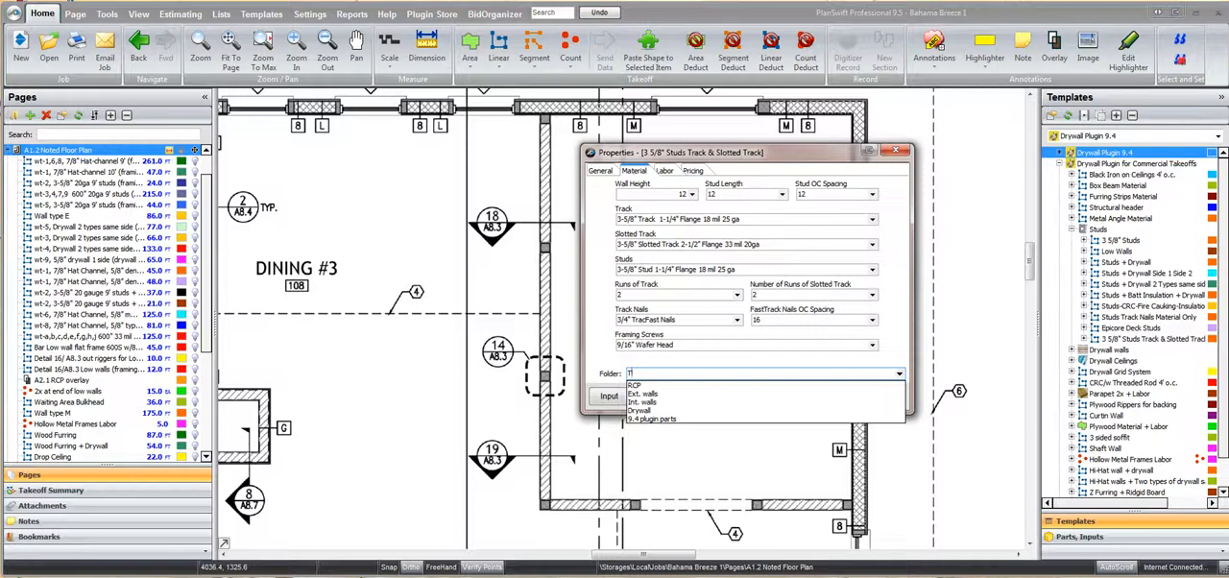
type("est")
key("Return")
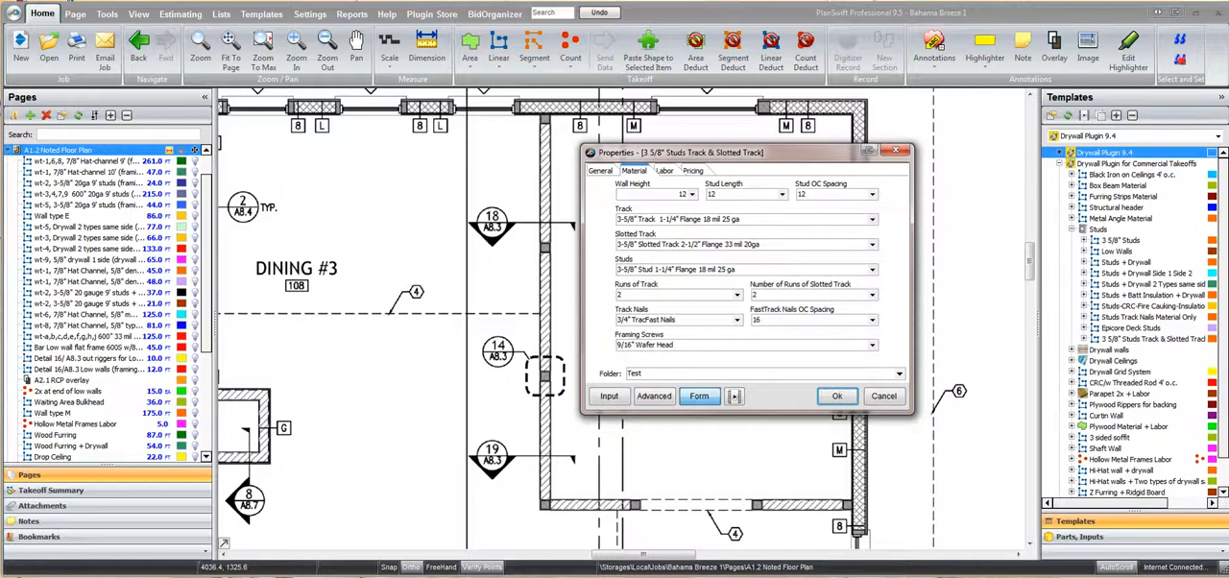
left_click(835, 396)
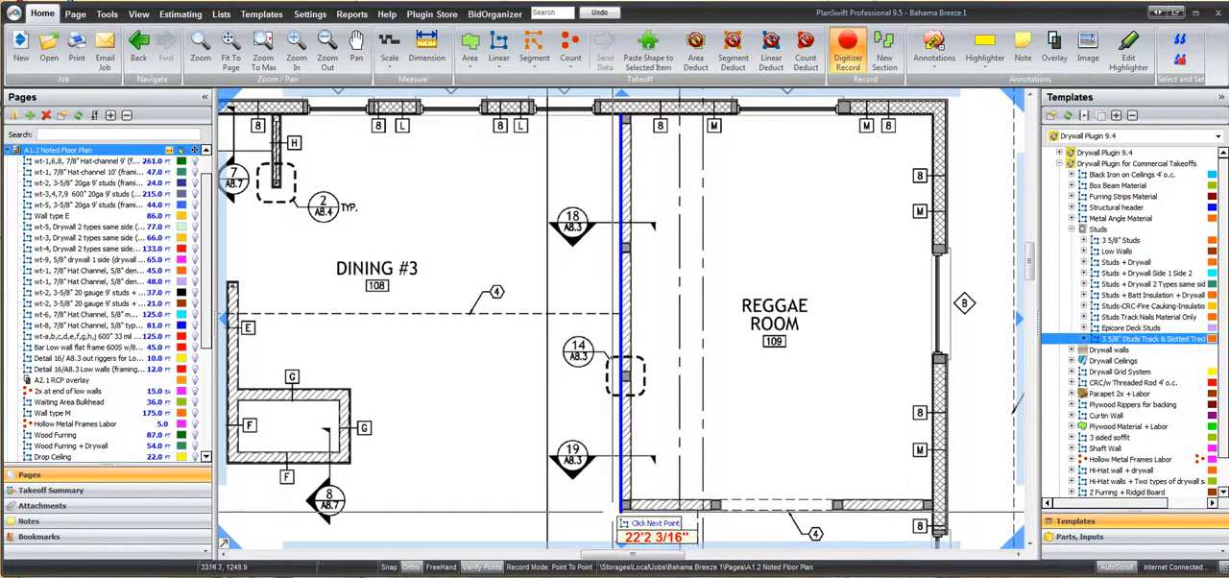
Trace the studs takeoff down the Dining #3 side of the Reggae Room partition and along the outside of the room's lower wall
left_click(623, 507)
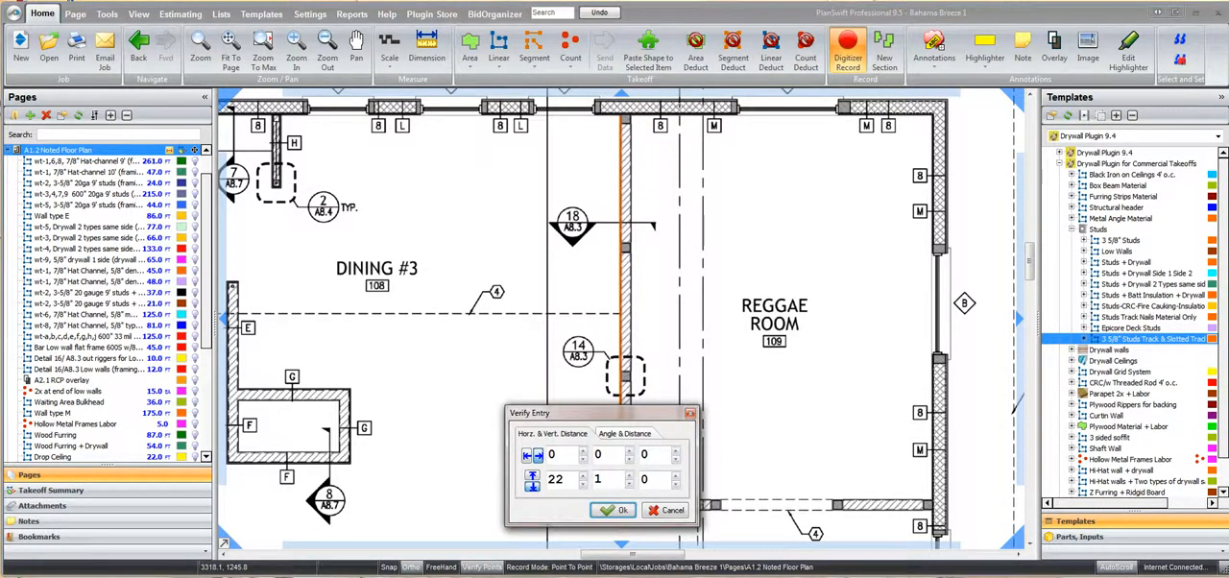
key("Return")
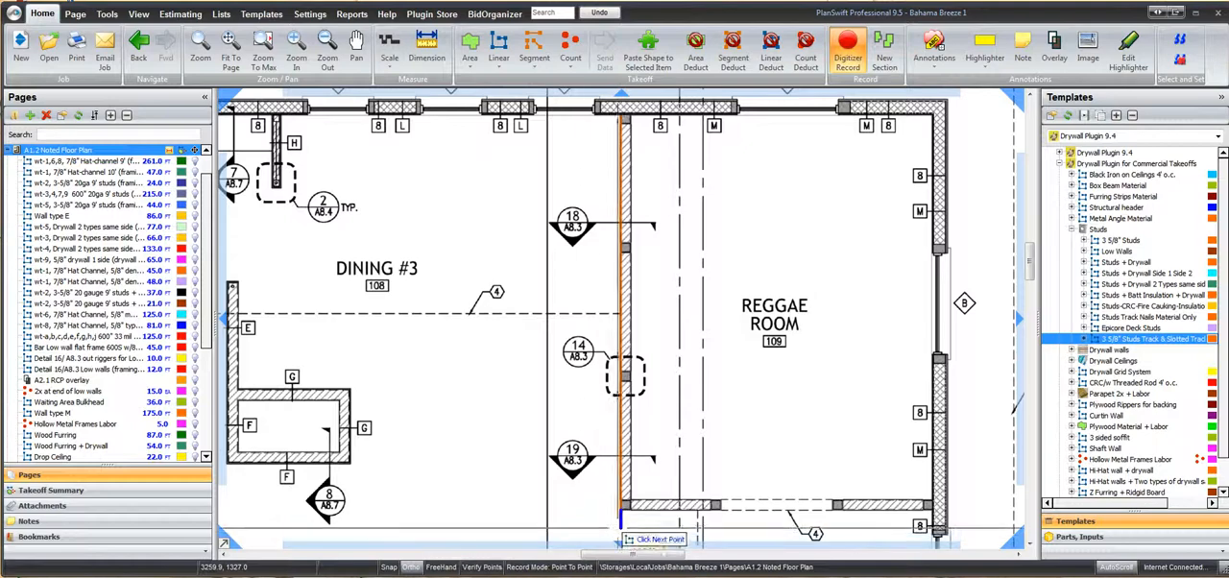
left_click(933, 526)
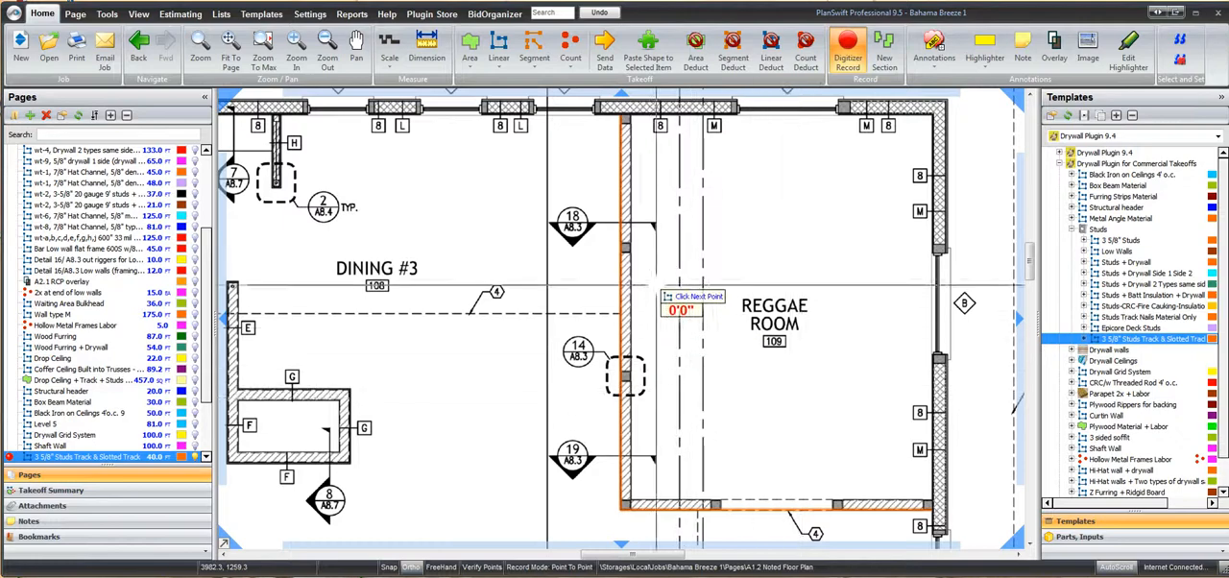
key("Escape")
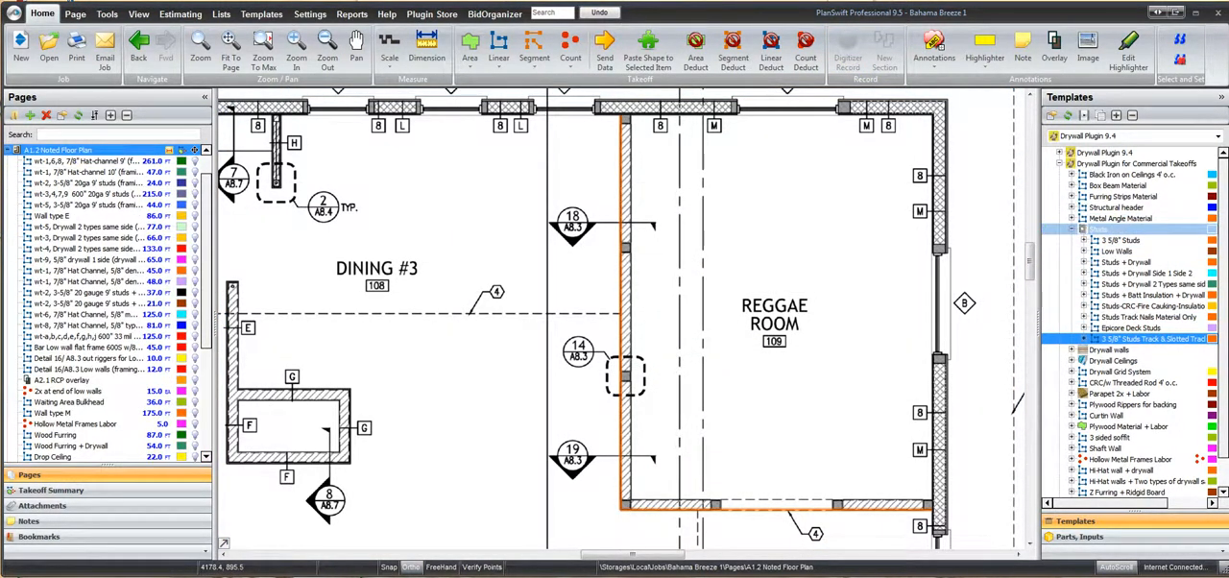
Start a takeoff from the Drywall template in the Drywall Walls group of Drywall Plugin 9.4, keeping the folder Test
left_click(1072, 229)
left_click(1059, 163)
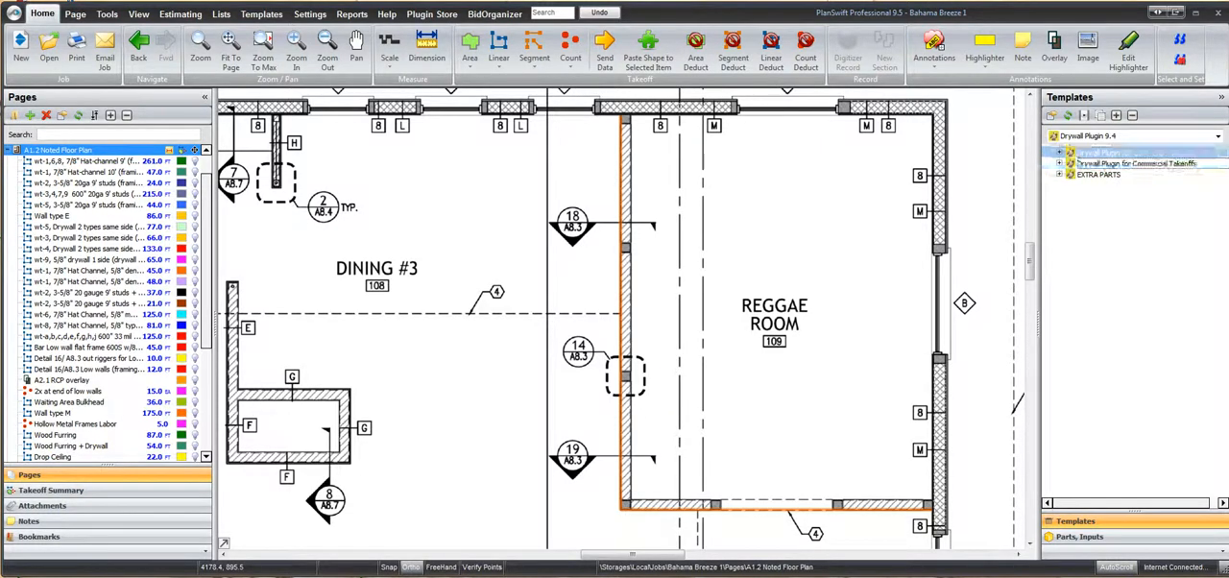
left_click(1059, 153)
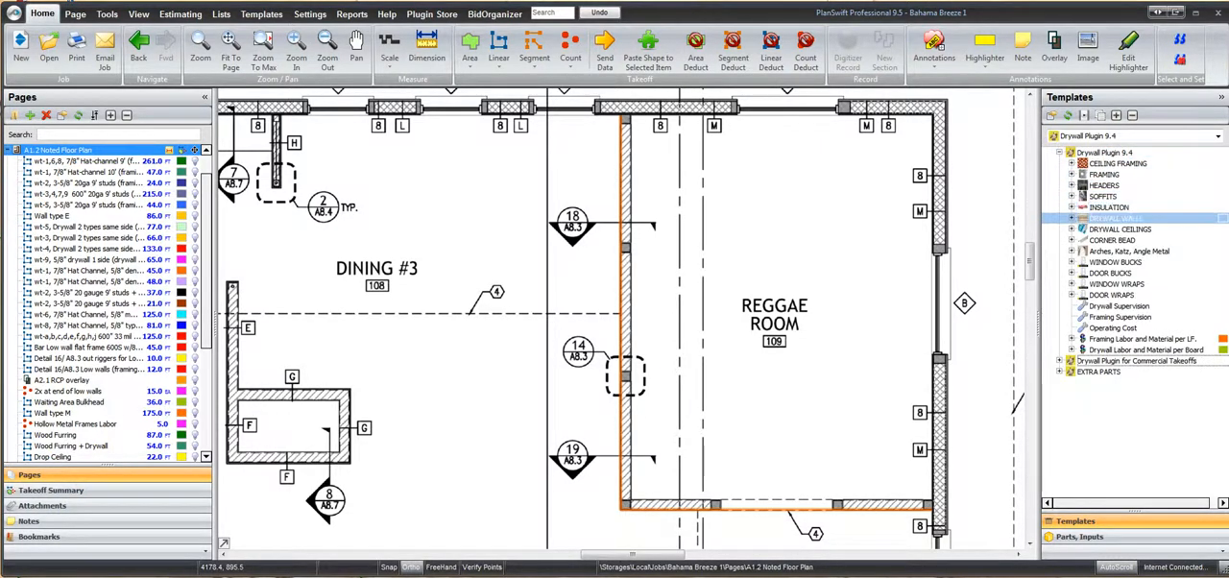
left_click(1072, 219)
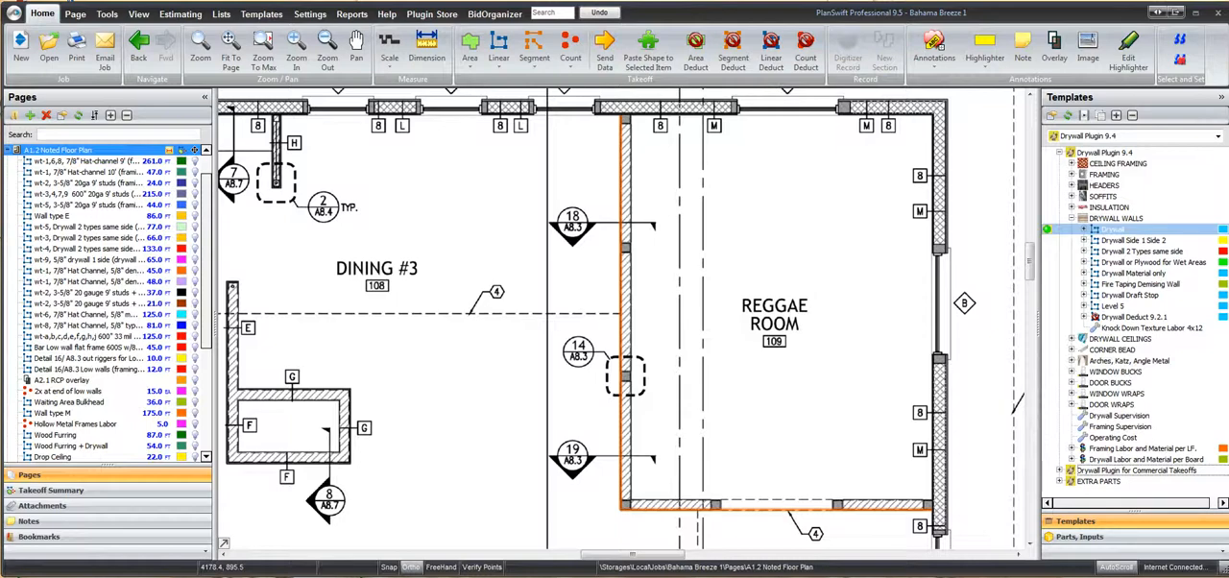
double_click(1114, 230)
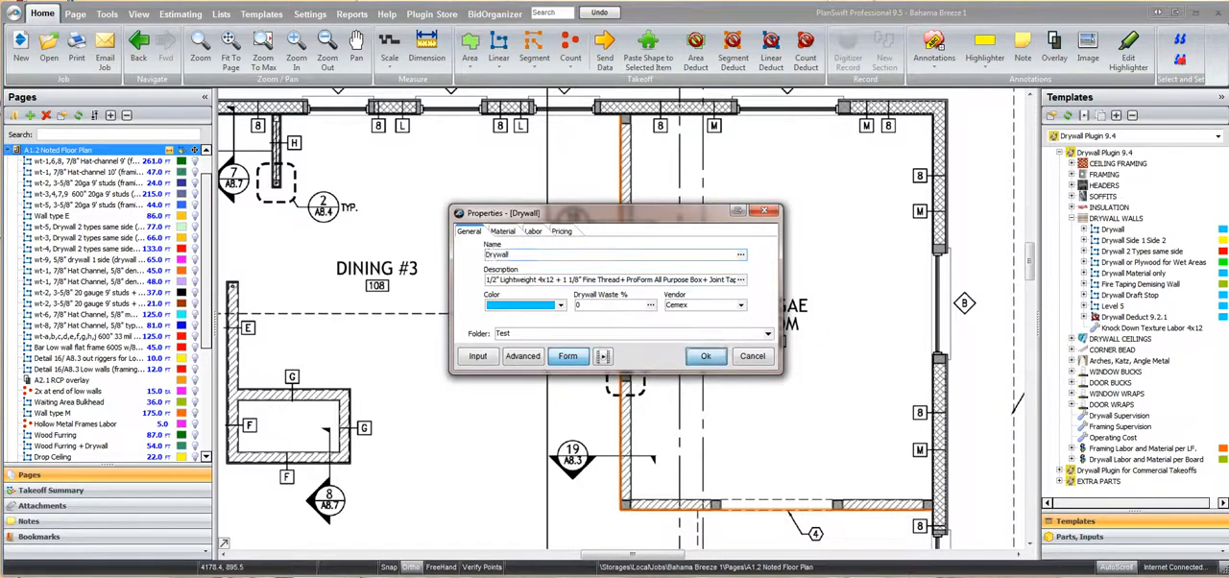
left_click(705, 356)
Trace the drywall takeoff along the inner faces of the Reggae Room's partition and lower wall
left_click(626, 120)
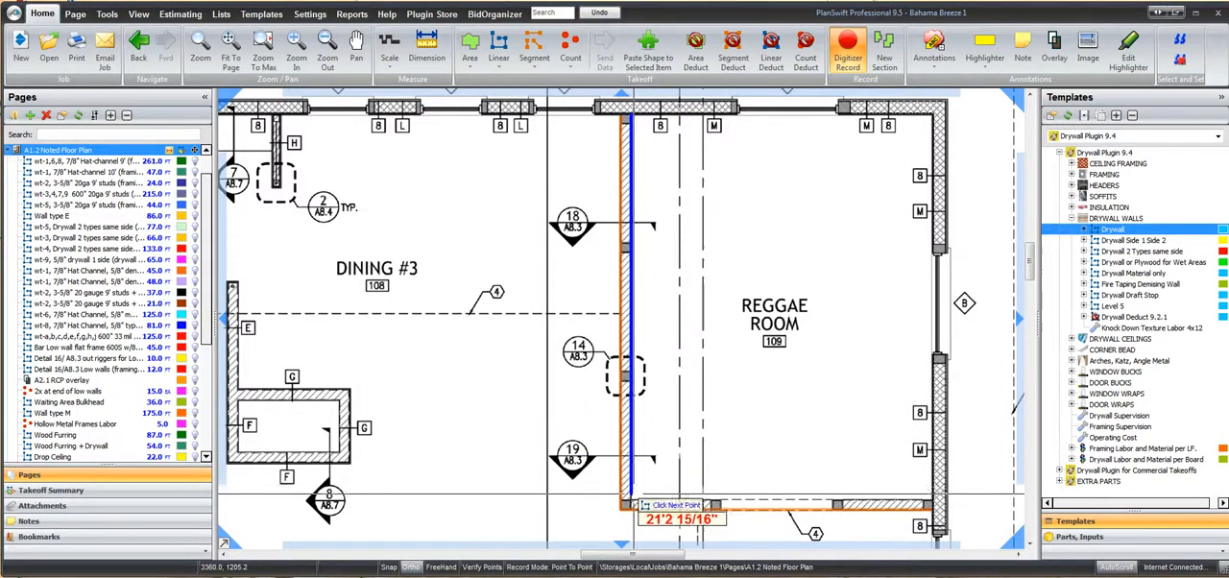
left_click(631, 504)
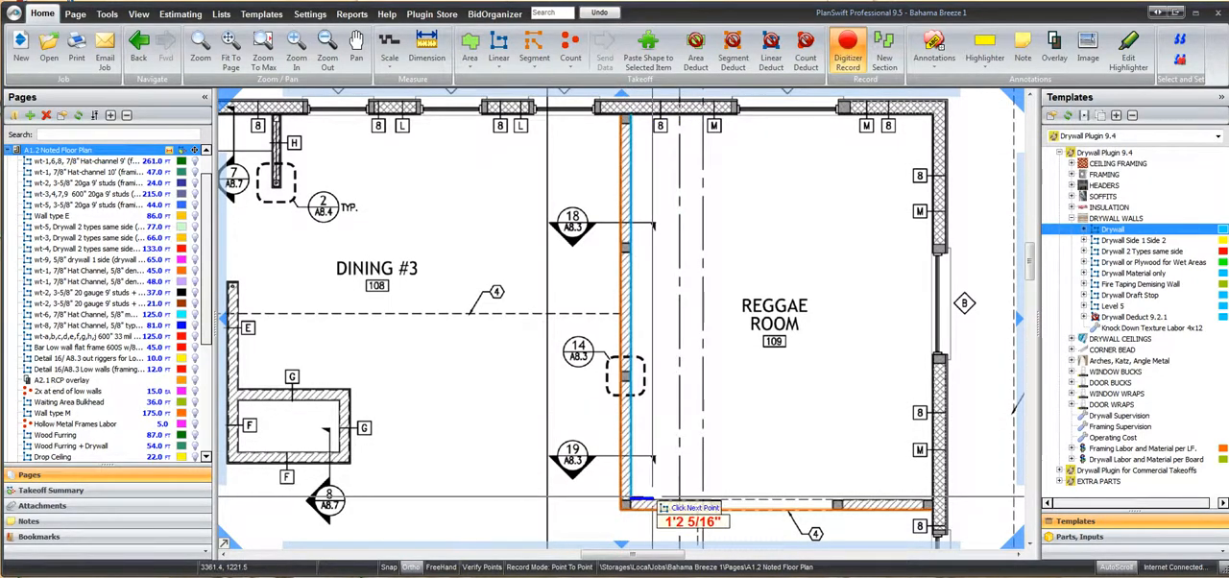
double_click(933, 503)
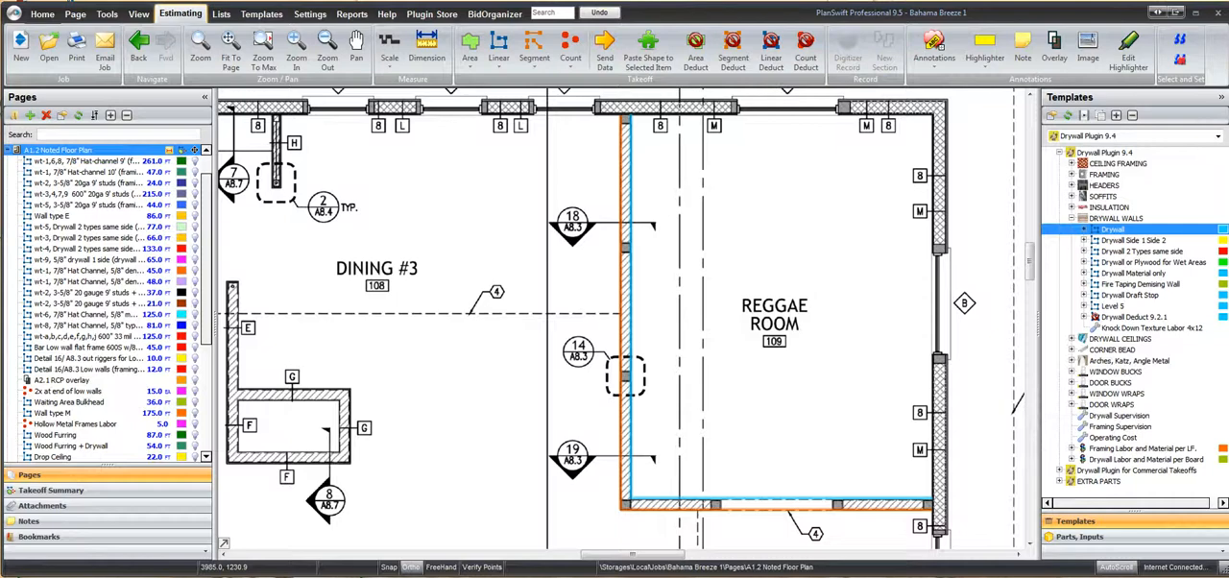
In the estimating view, move the Test folder above RCP and expand it to list the parts of the studs and drywall items
left_click(180, 14)
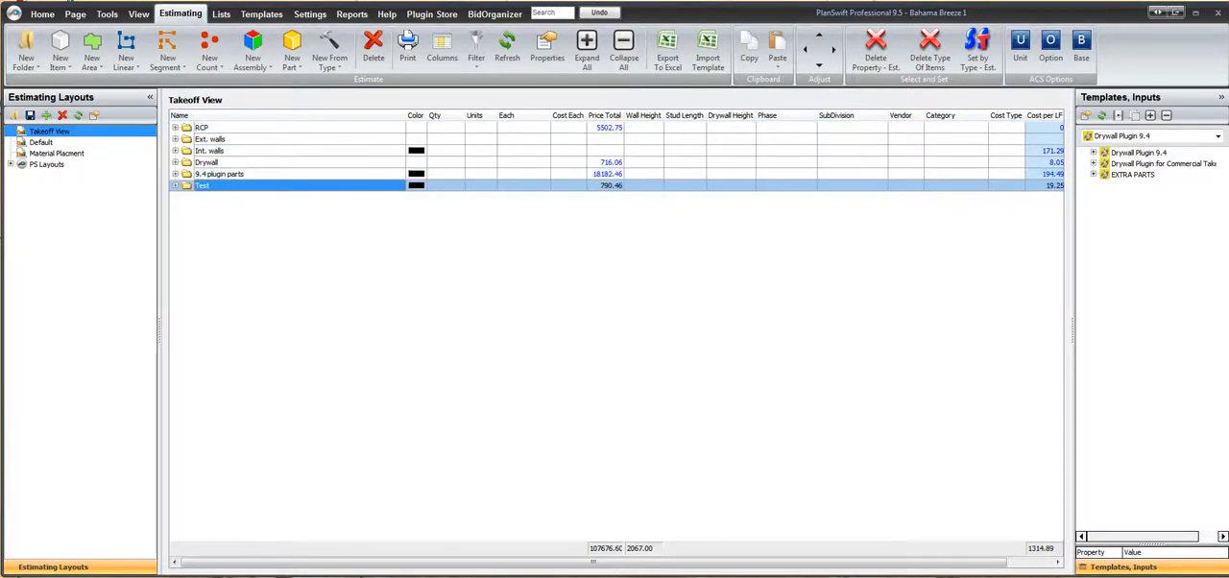
left_click_drag(204, 185, 203, 127)
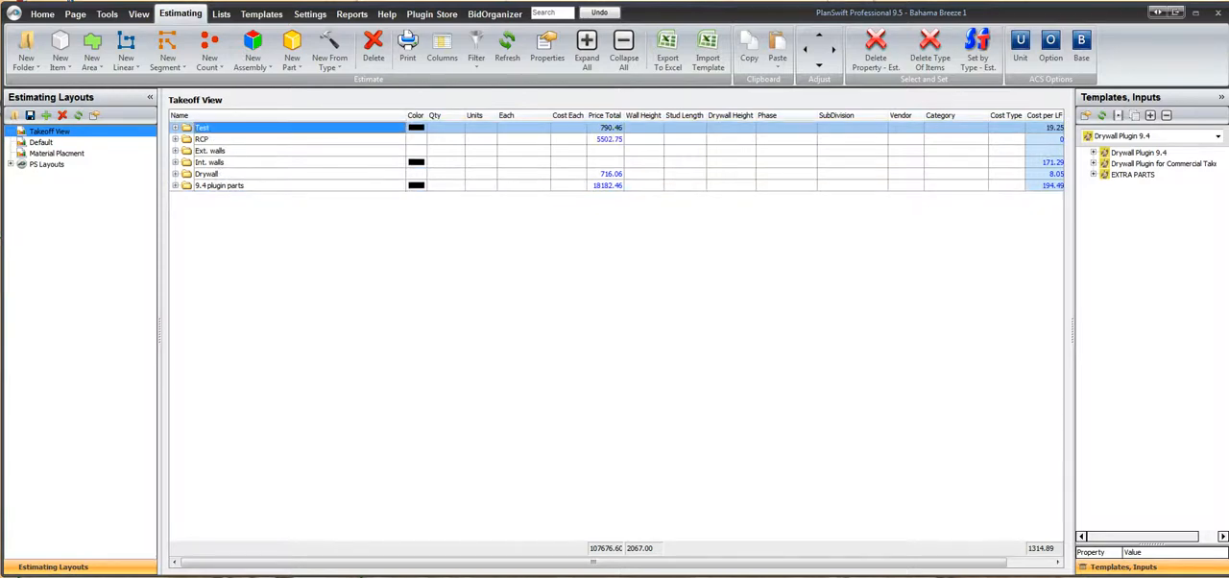
left_click(175, 128)
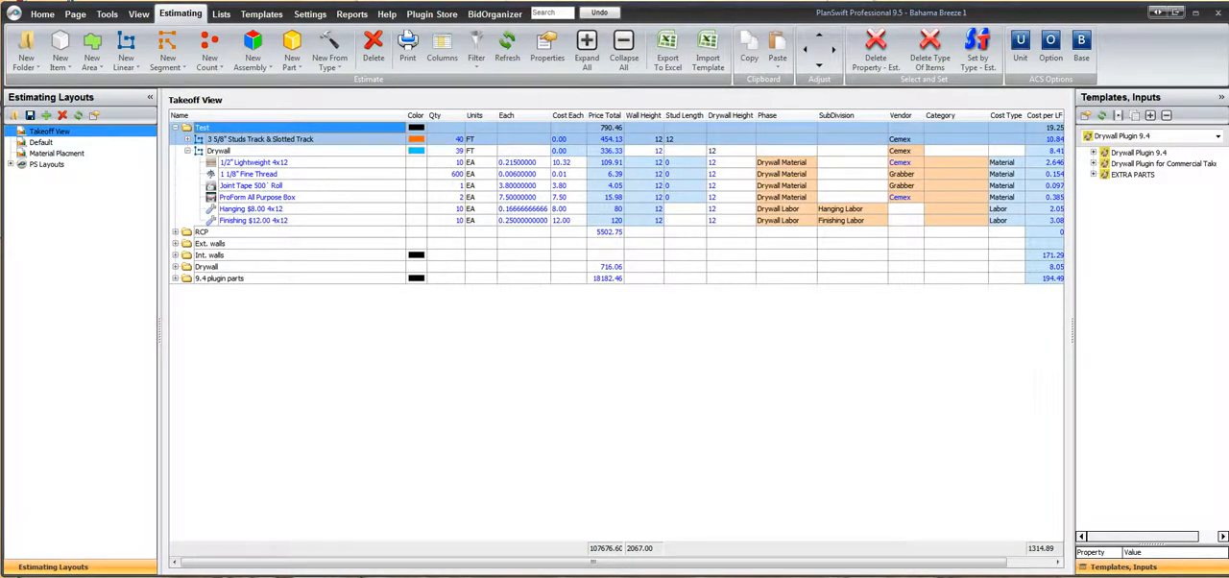
left_click(188, 140)
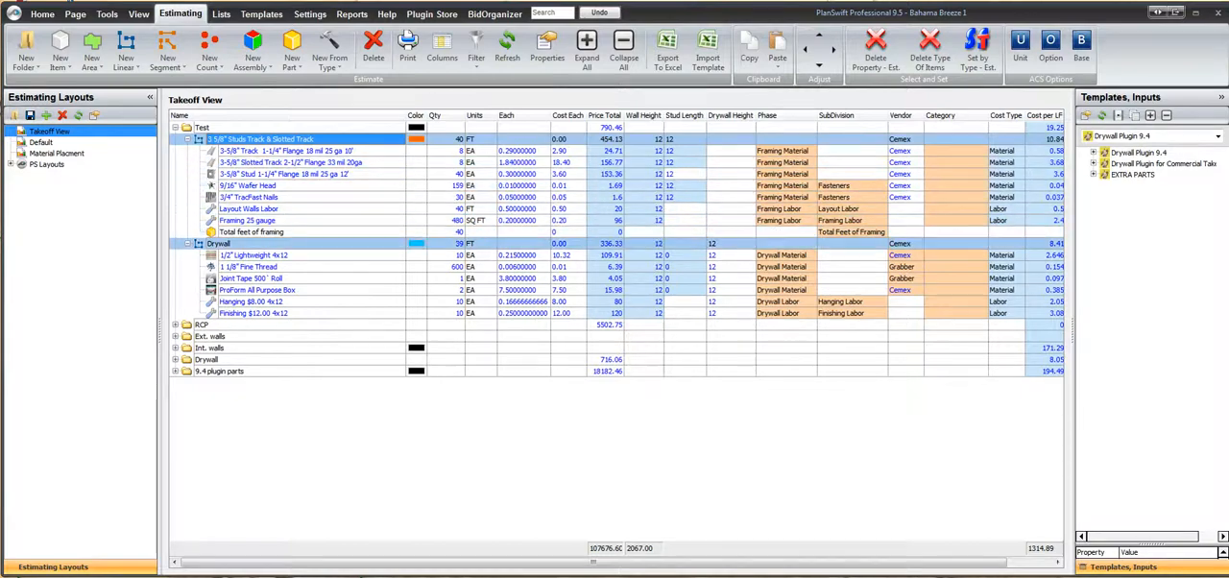
Review the Drywall Plugin Parts properties of the 3 5/8" Studs Track & Slotted Track item, from Wall Height to Slotted Track Part#
left_click(219, 243)
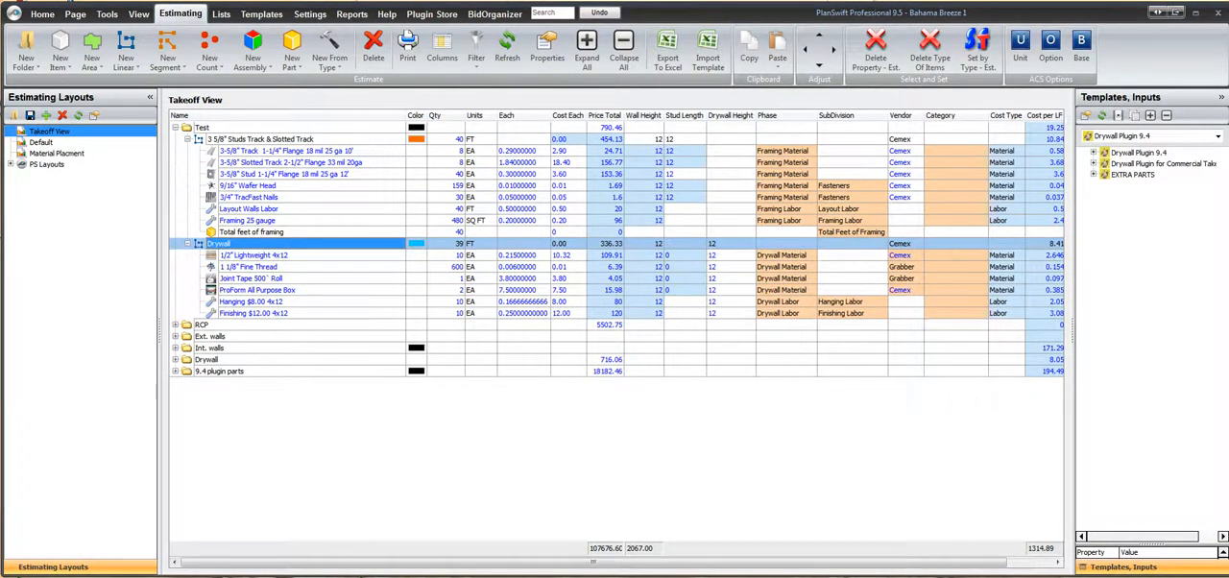
left_click(260, 139)
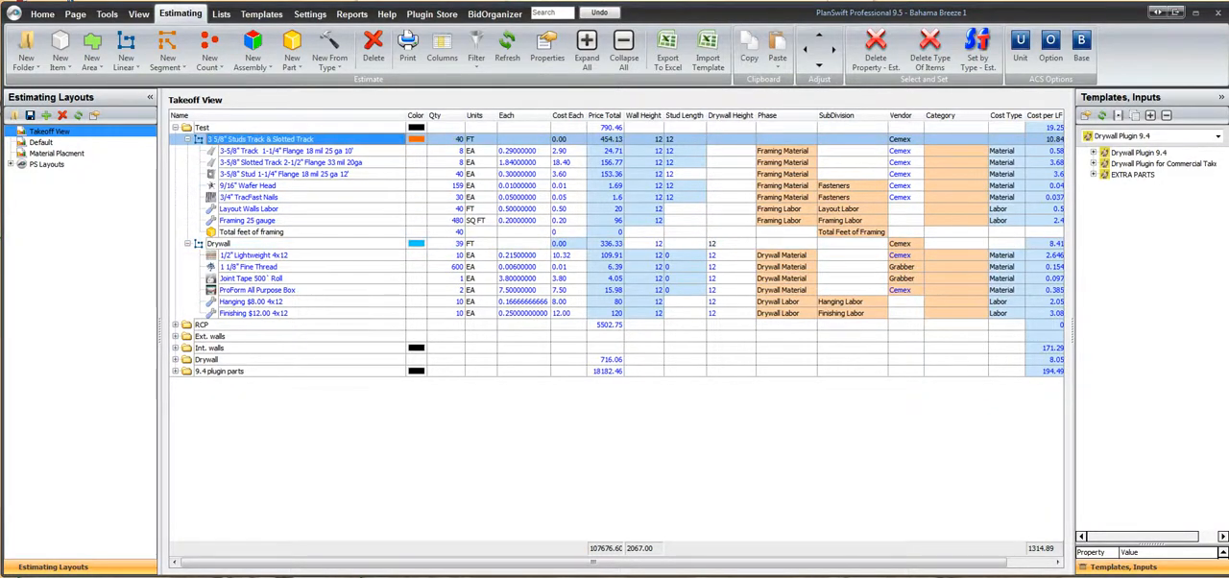
double_click(260, 139)
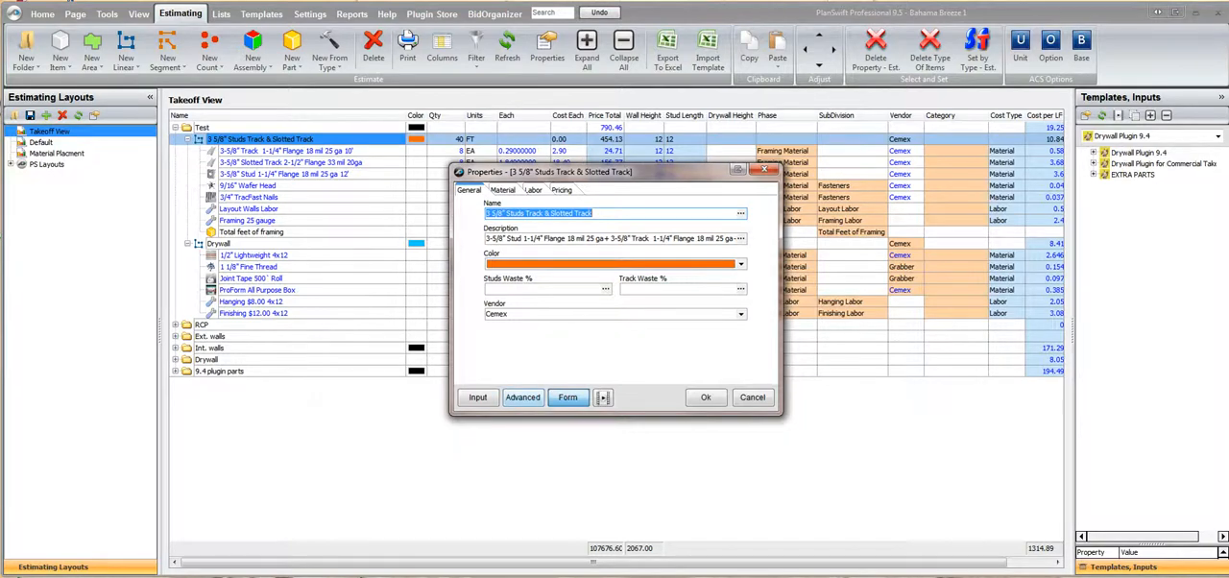
left_click(522, 396)
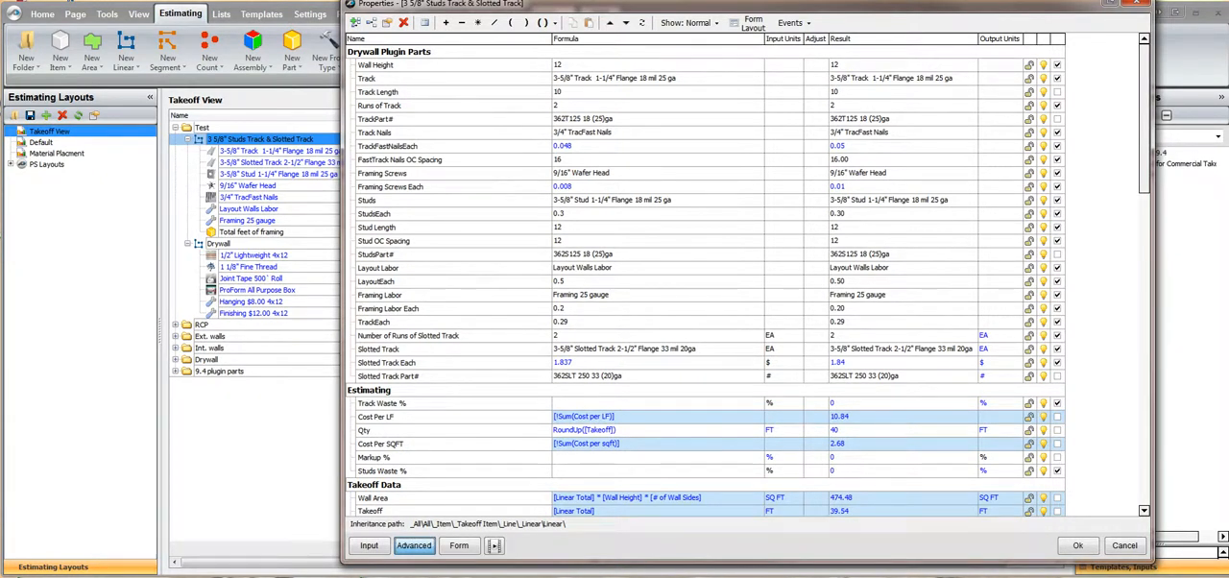
left_click(376, 65)
key("Down")
key("Down")
key("Down")
key("Down")
key("Down")
key("Down")
key("Down")
key("Down")
key("Down")
key("Down")
key("Down")
key("Down")
key("Down")
key("Down")
key("Down")
key("Down")
key("Down")
key("Down")
key("Down")
key("Down")
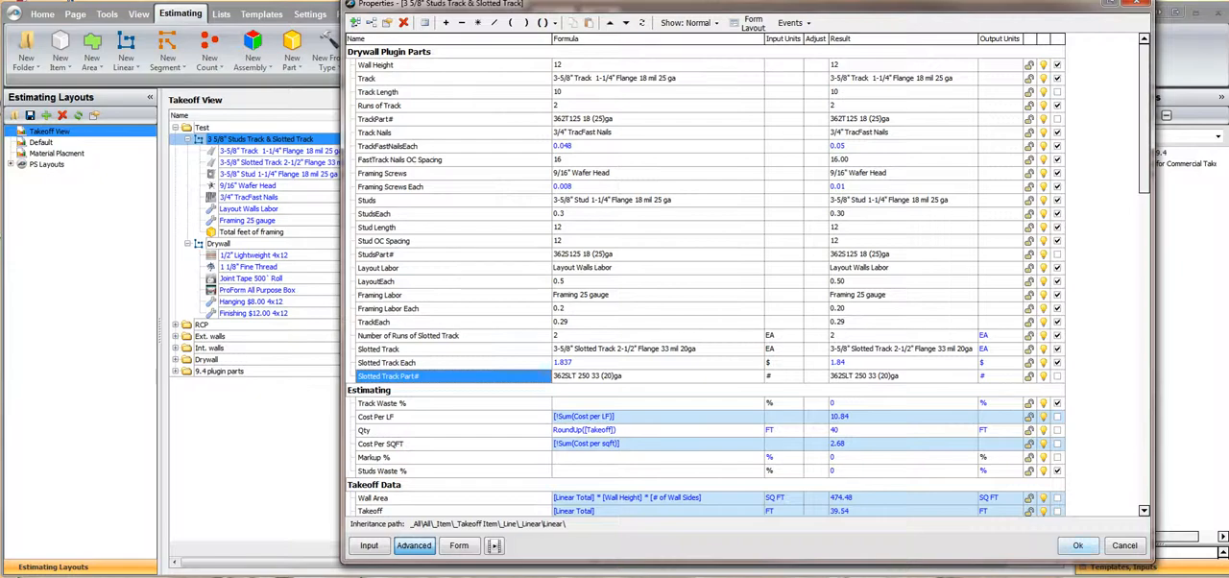
left_click(1077, 545)
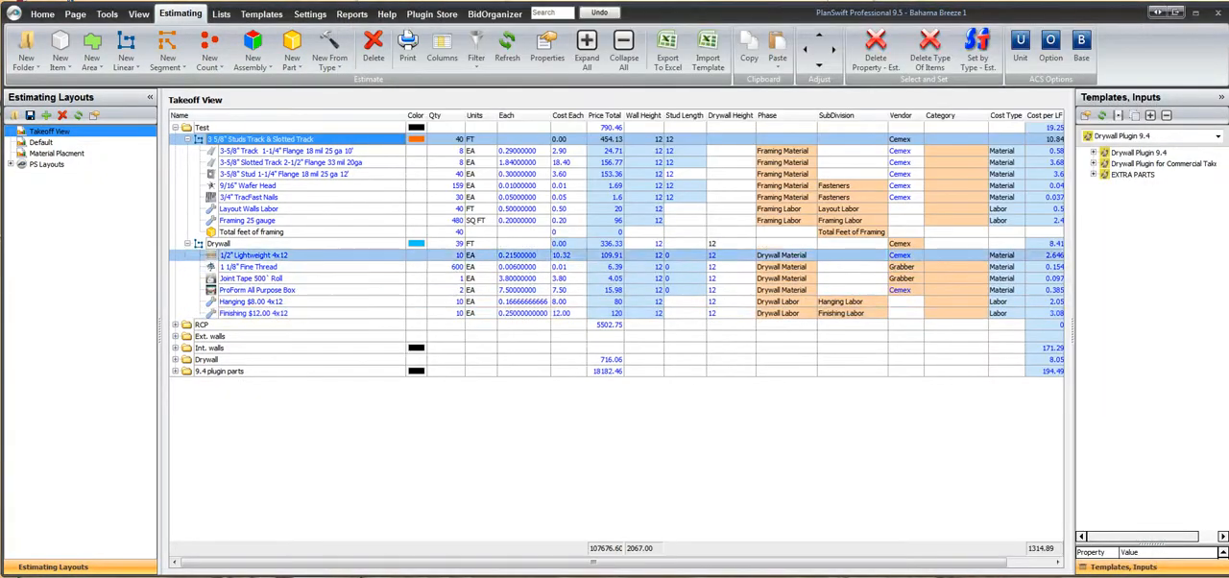
Copy all Drywall Plugin Parts properties of the Drywall item, from Drywall Height to Board Size Labor
left_click(220, 244)
double_click(221, 244)
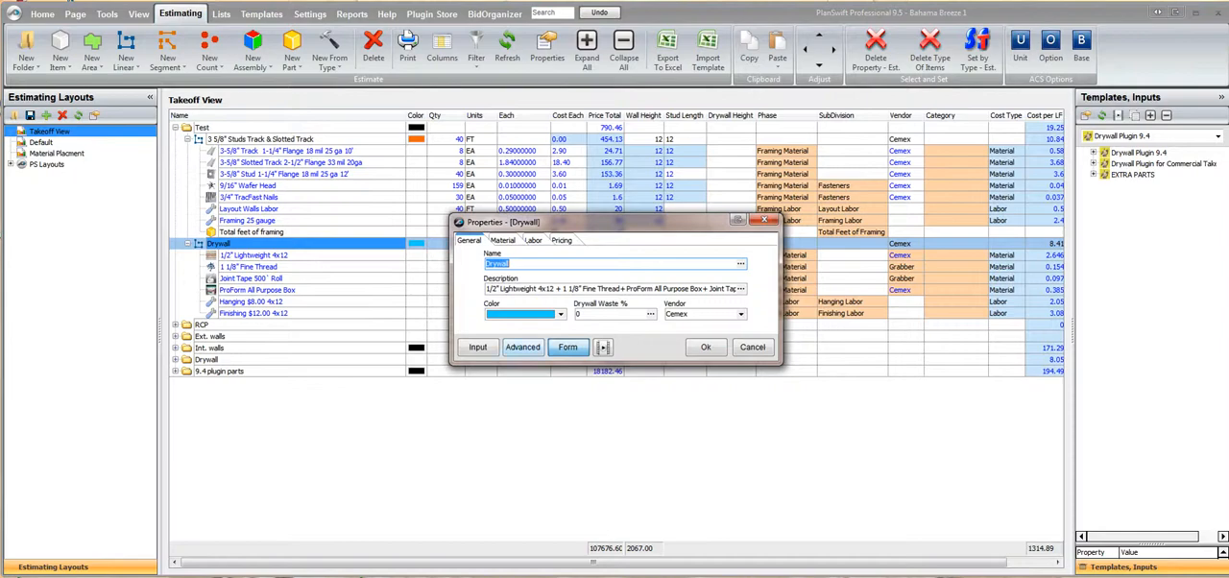
left_click(522, 347)
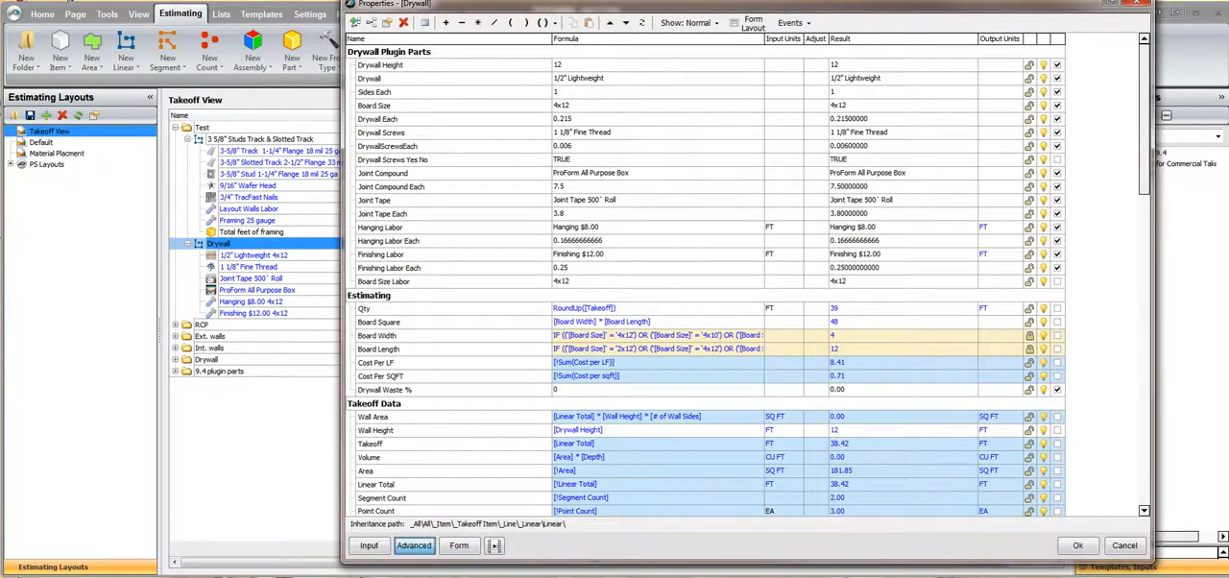
left_click(422, 66)
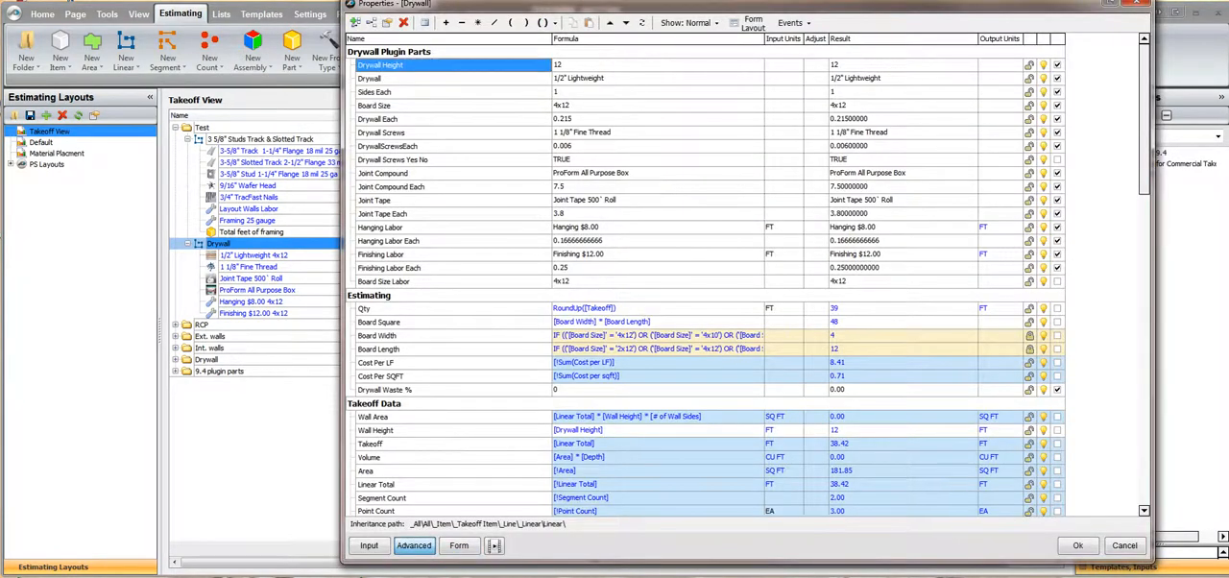
left_click_drag(422, 66, 413, 281)
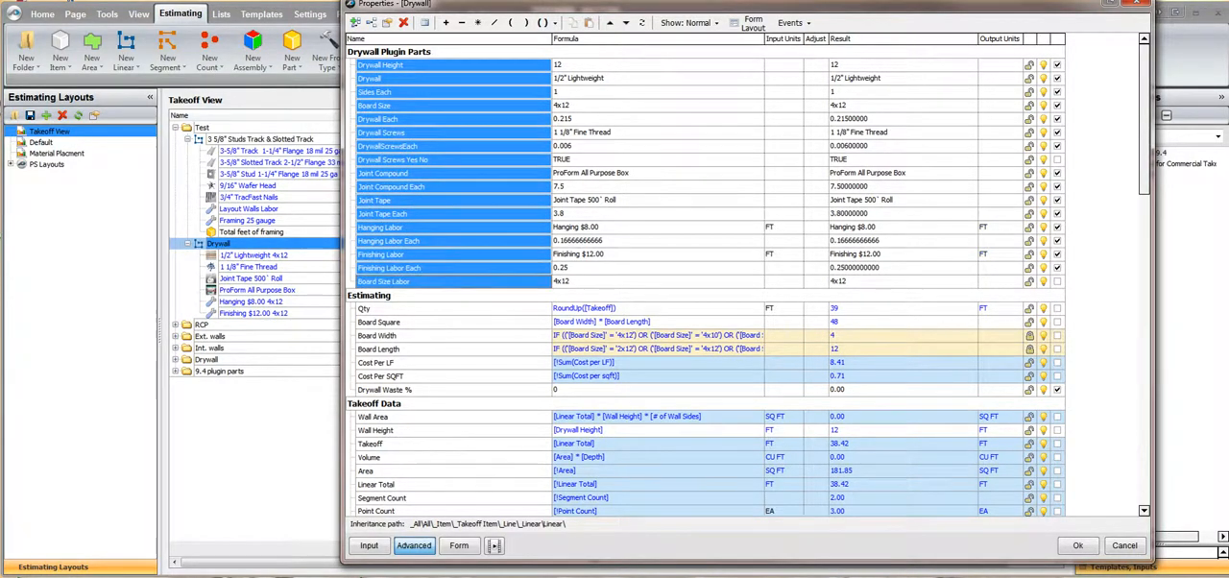
right_click(421, 129)
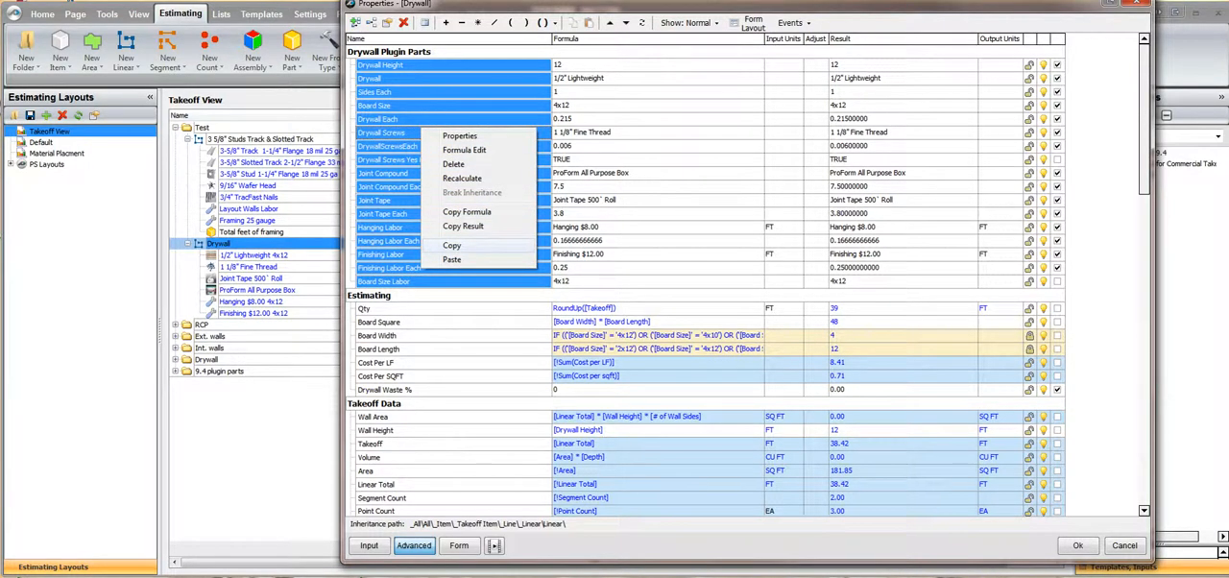
left_click(451, 246)
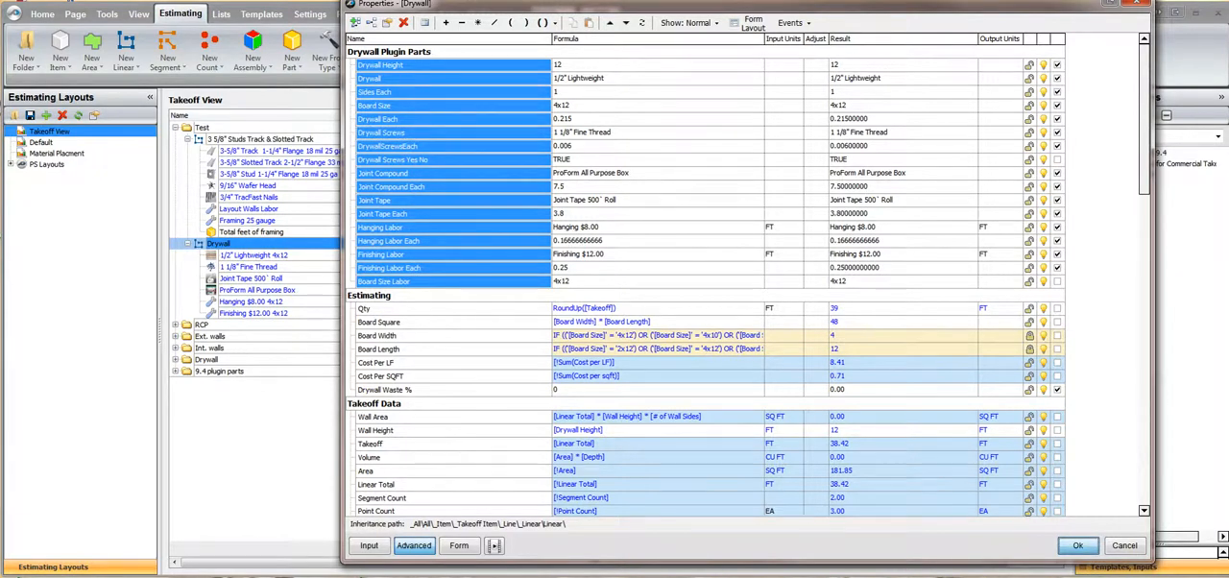
left_click(1077, 545)
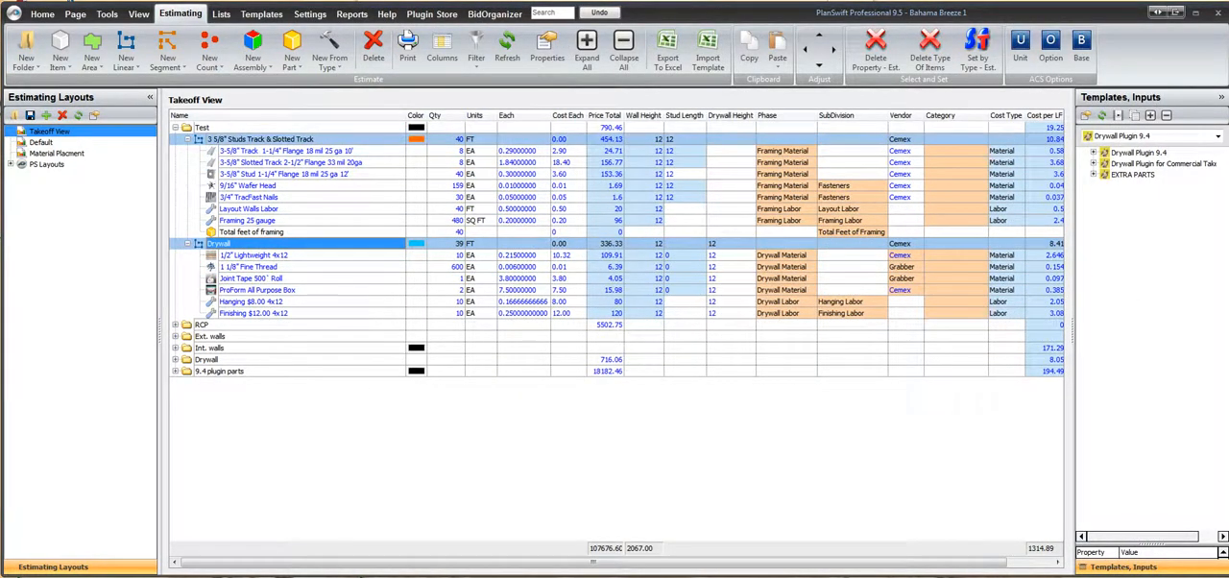
Paste the copied drywall properties into the 3 5/8" Studs Track & Slotted Track item, below Slotted Track Part#
left_click(261, 139)
right_click(251, 141)
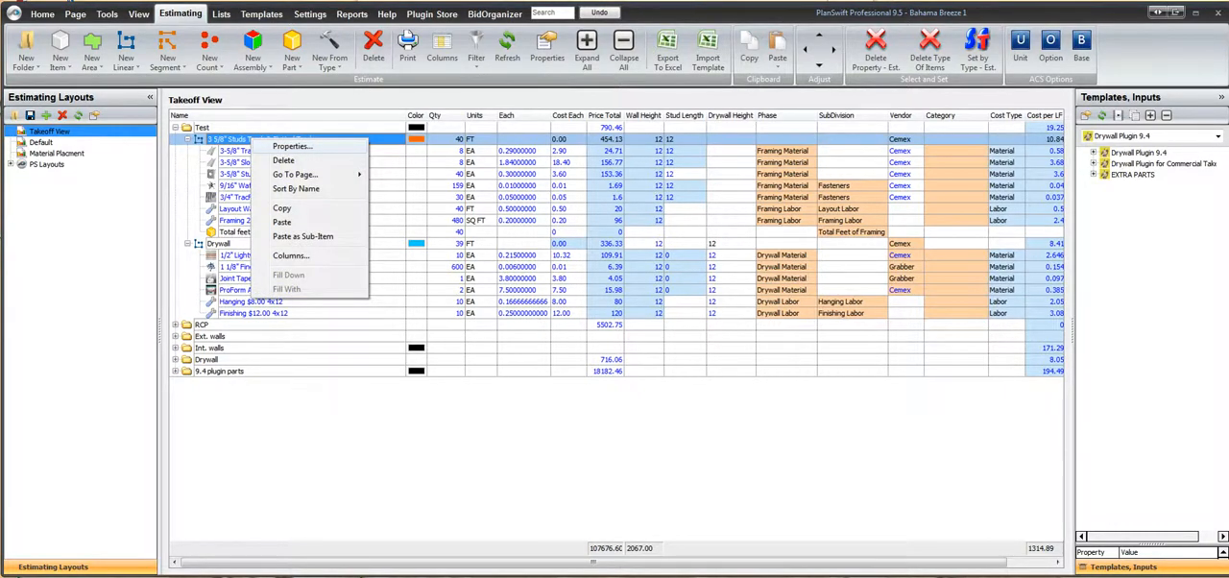
left_click(288, 146)
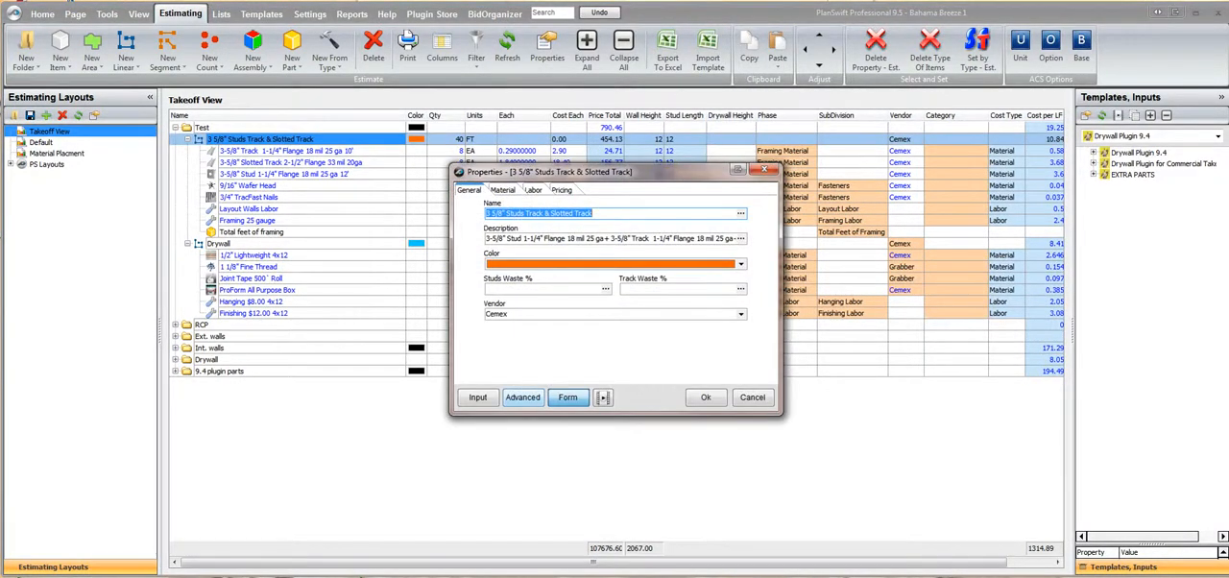
left_click(523, 398)
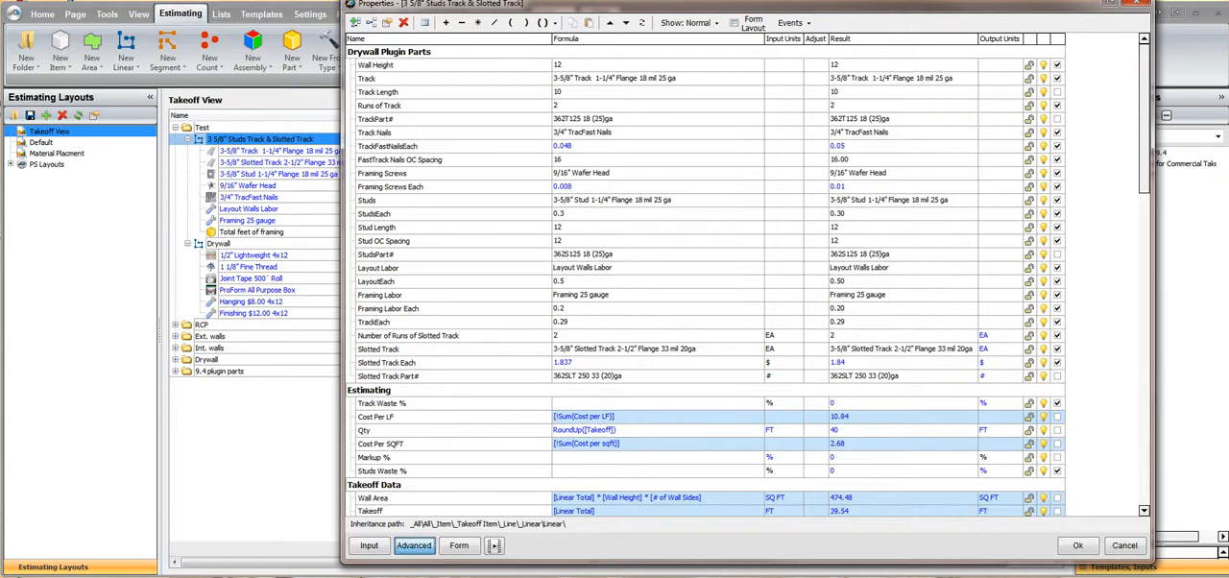
left_click(422, 377)
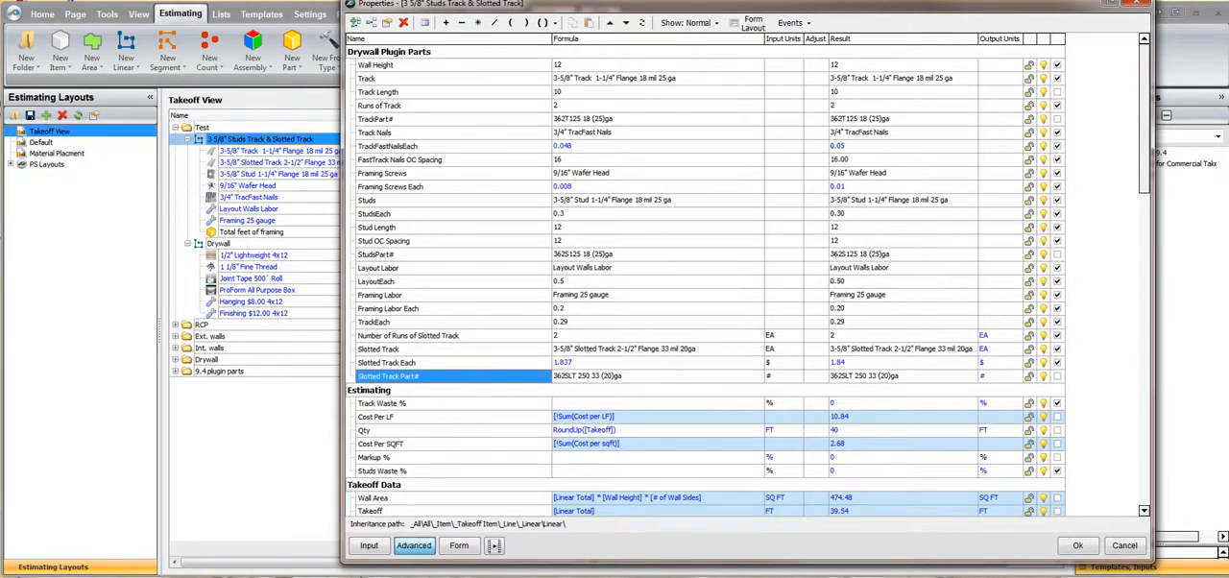
right_click(442, 378)
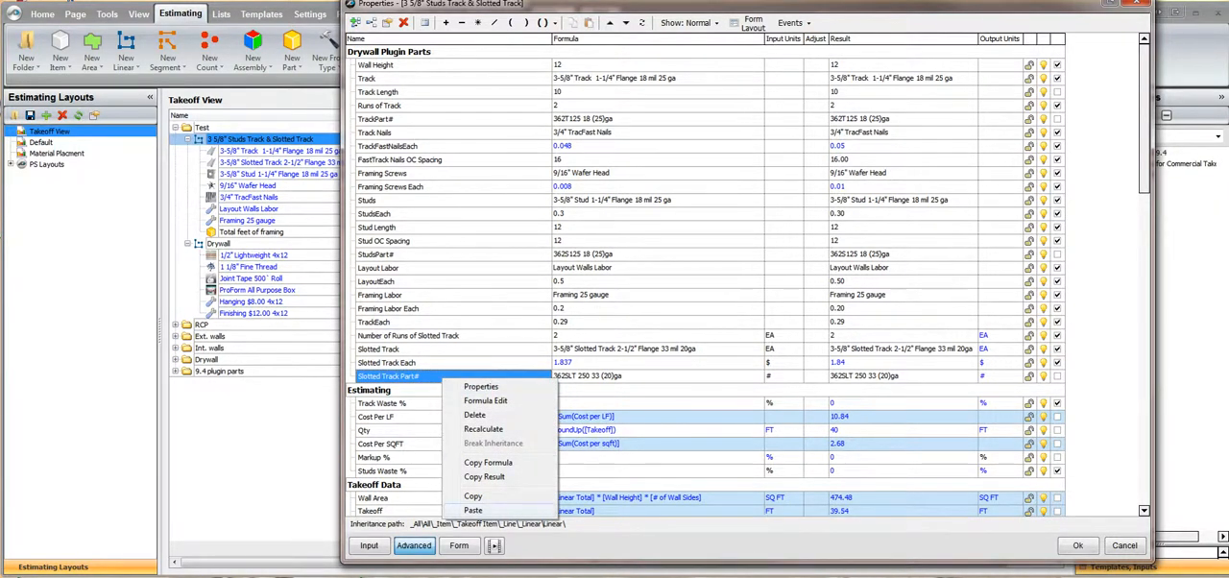
left_click(473, 509)
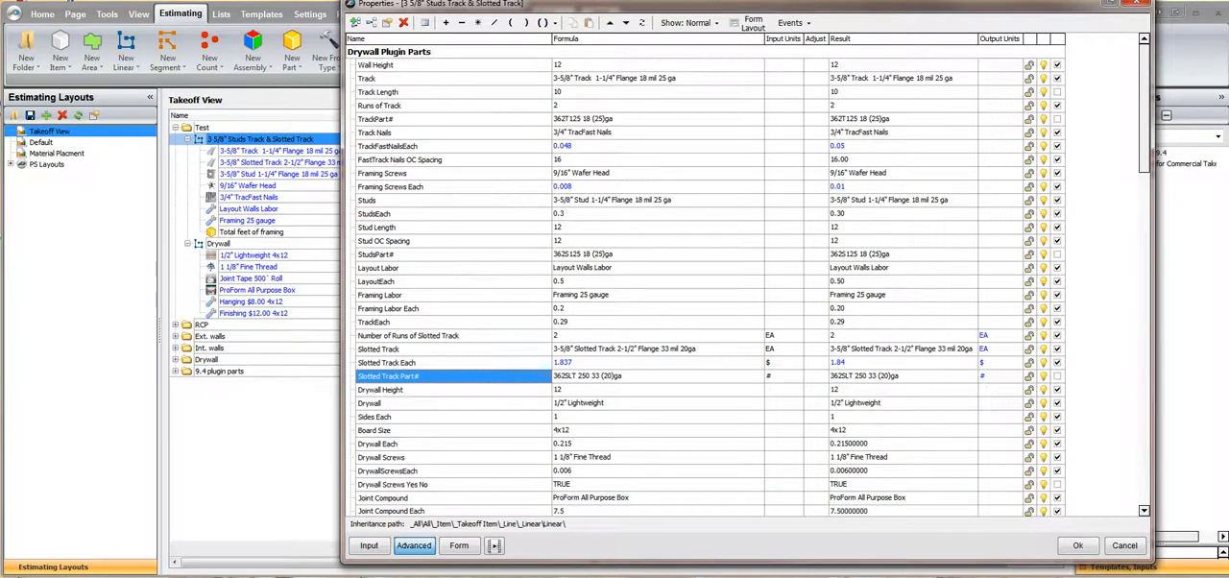
Review the pasted drywall properties of the studs item, from Drywall Height to Board Size Labor
scroll(749, 278, "down", 7)
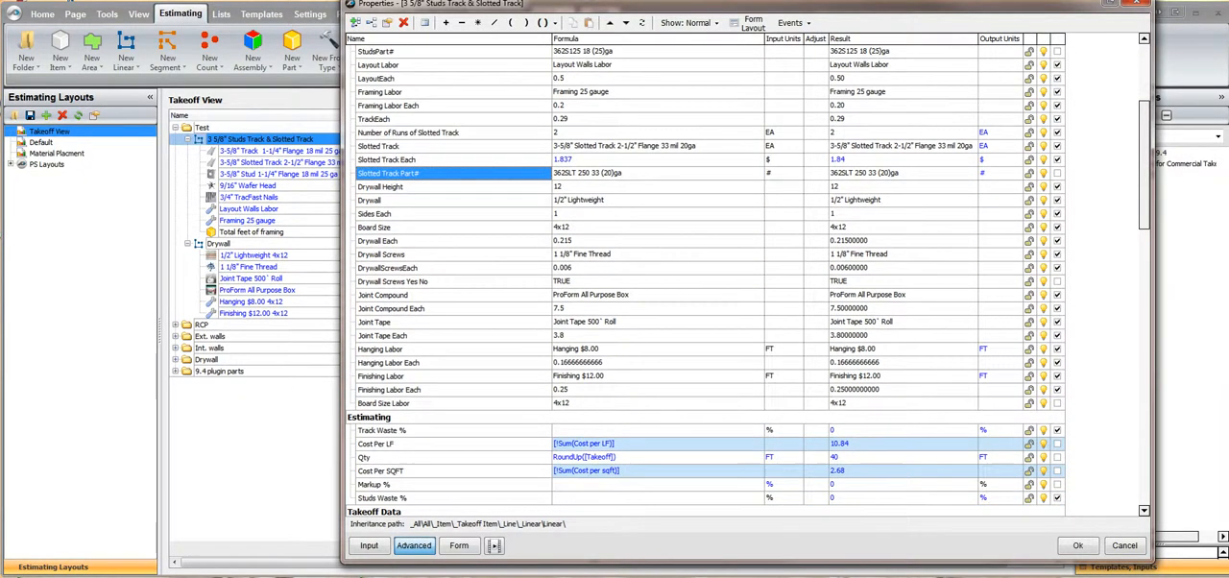
scroll(748, 278, "down", 2)
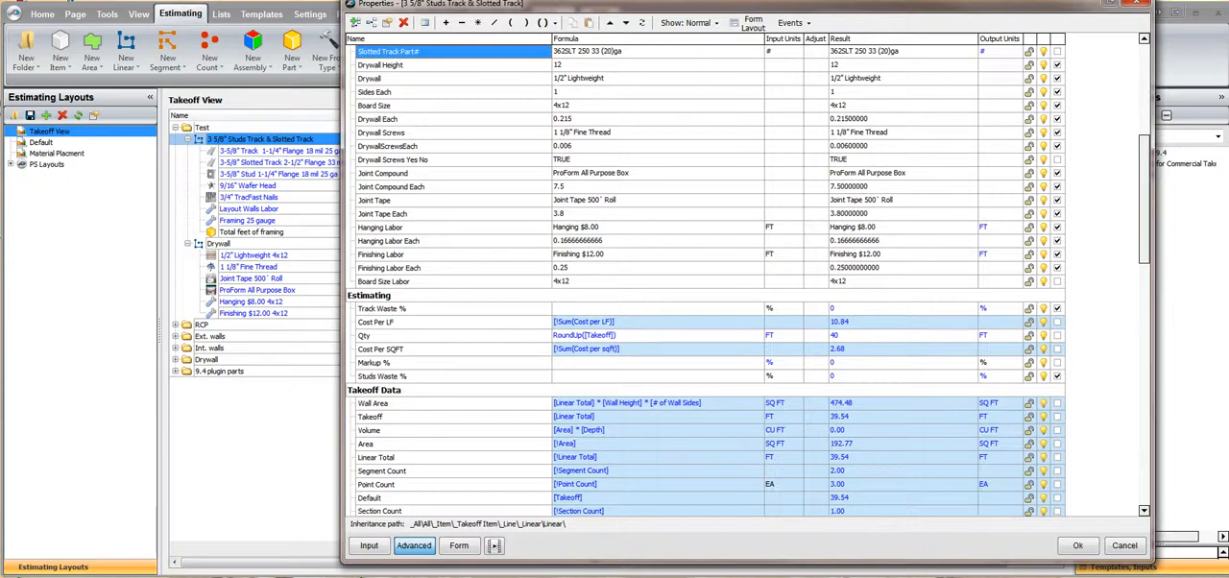
key("Down")
key("Down")
key("Down")
key("Down")
key("Down")
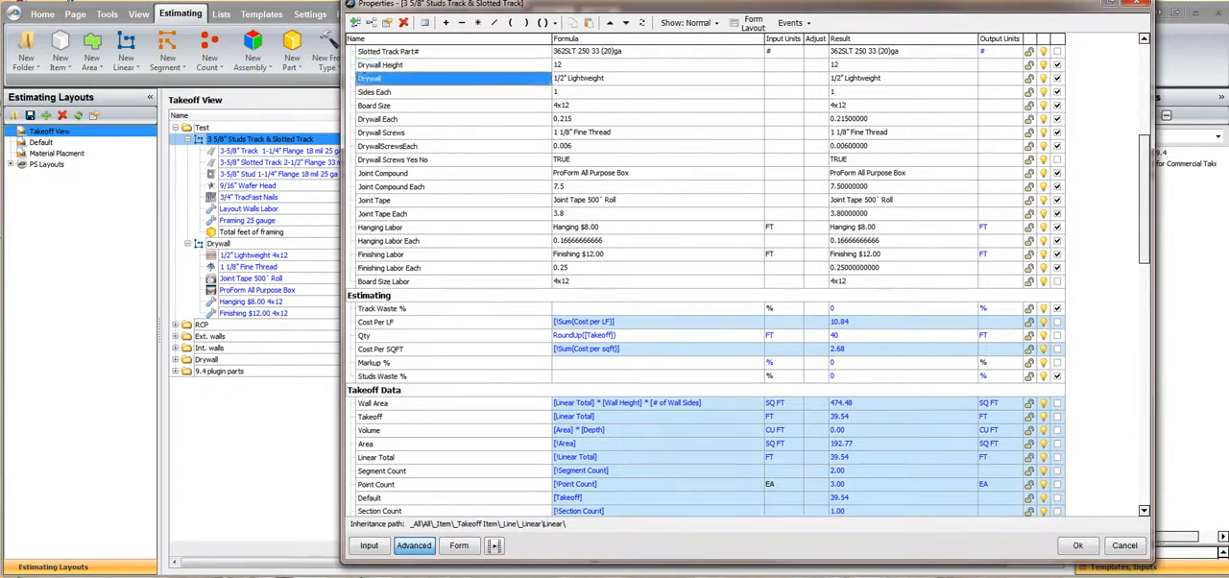
key("Down")
key("Down")
key("Down")
key("Down")
key("Down")
key("Down")
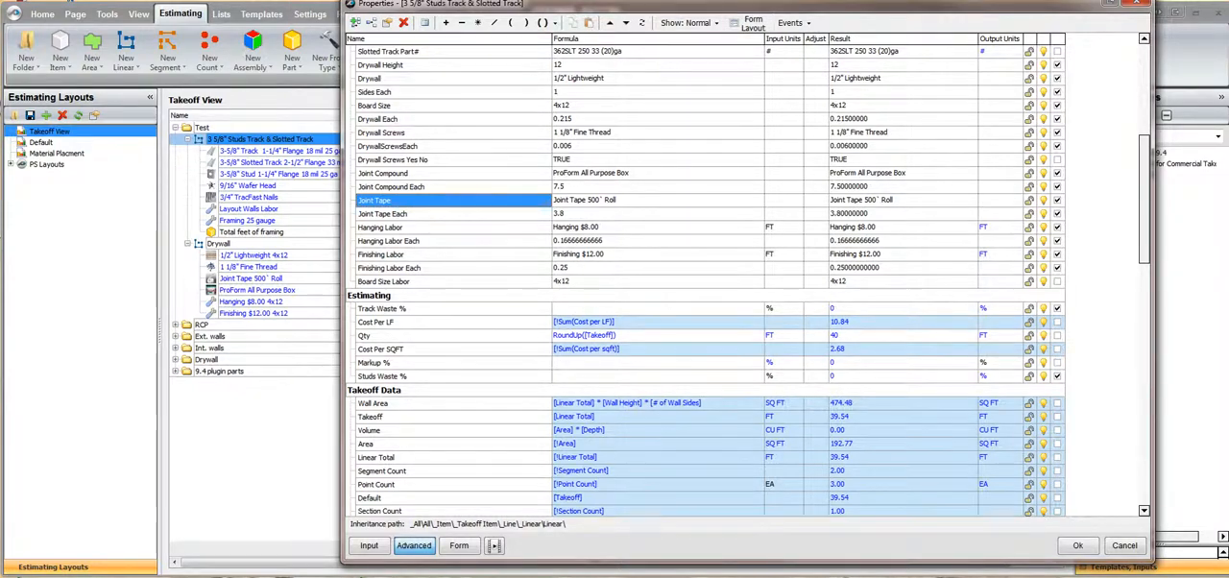
Open the form layout of the studs item and enlarge its window to fit the whole property list
left_click_drag(749, 4, 737, 13)
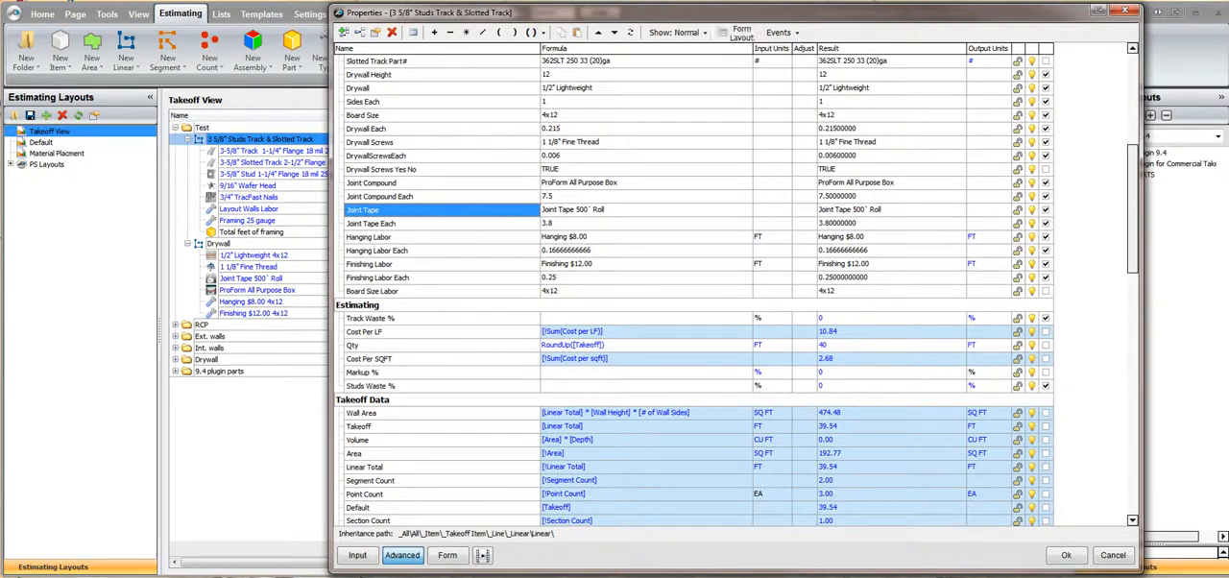
left_click(741, 32)
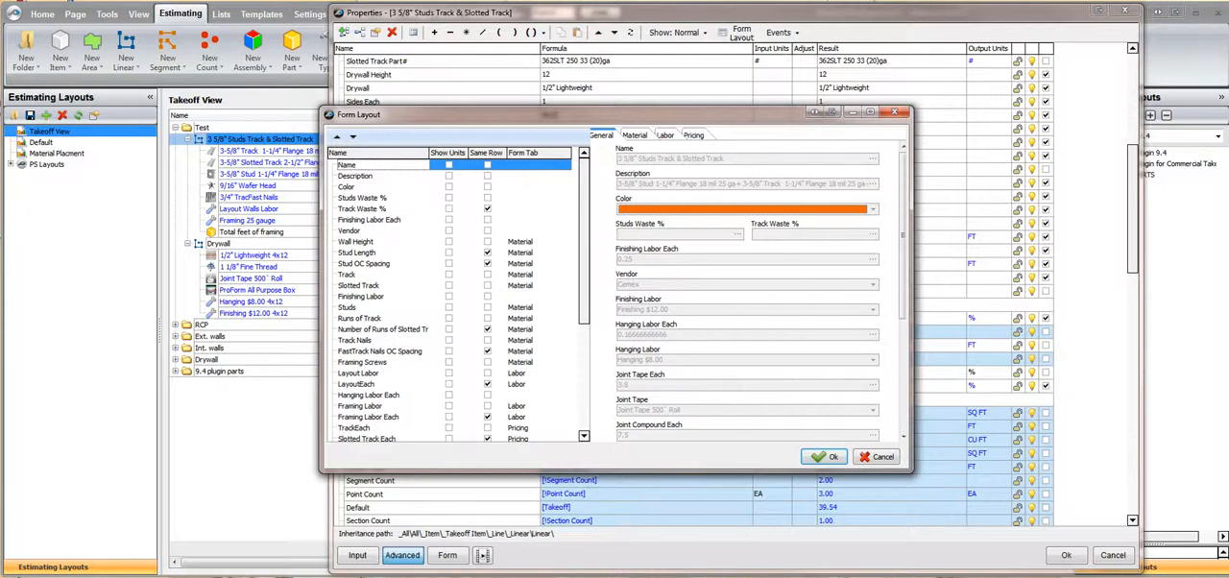
left_click_drag(615, 107, 615, 21)
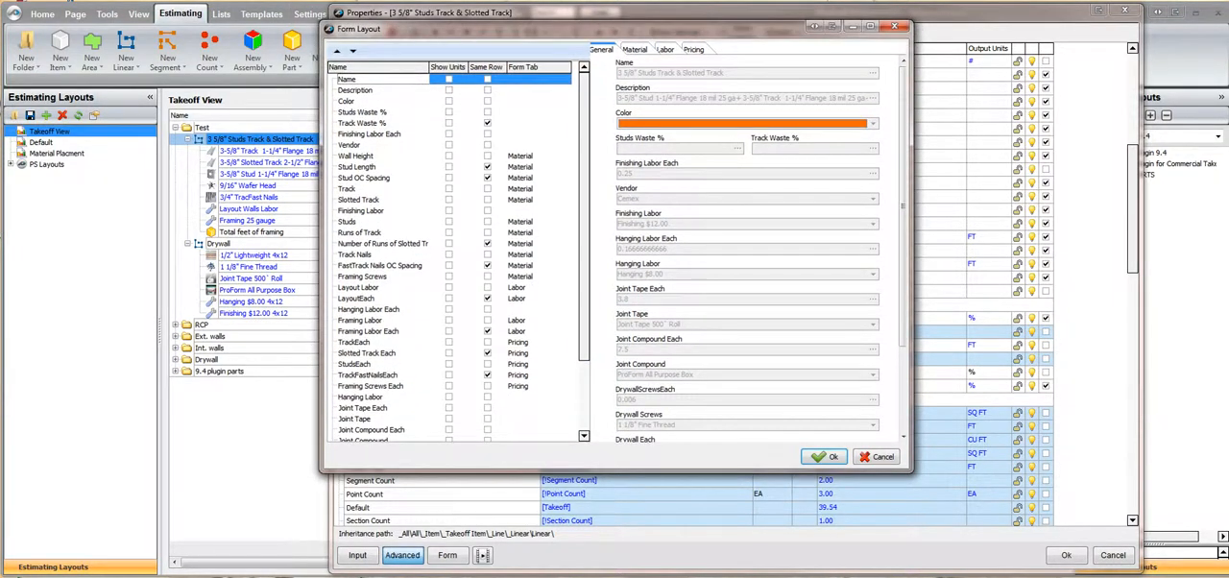
left_click_drag(615, 470, 616, 559)
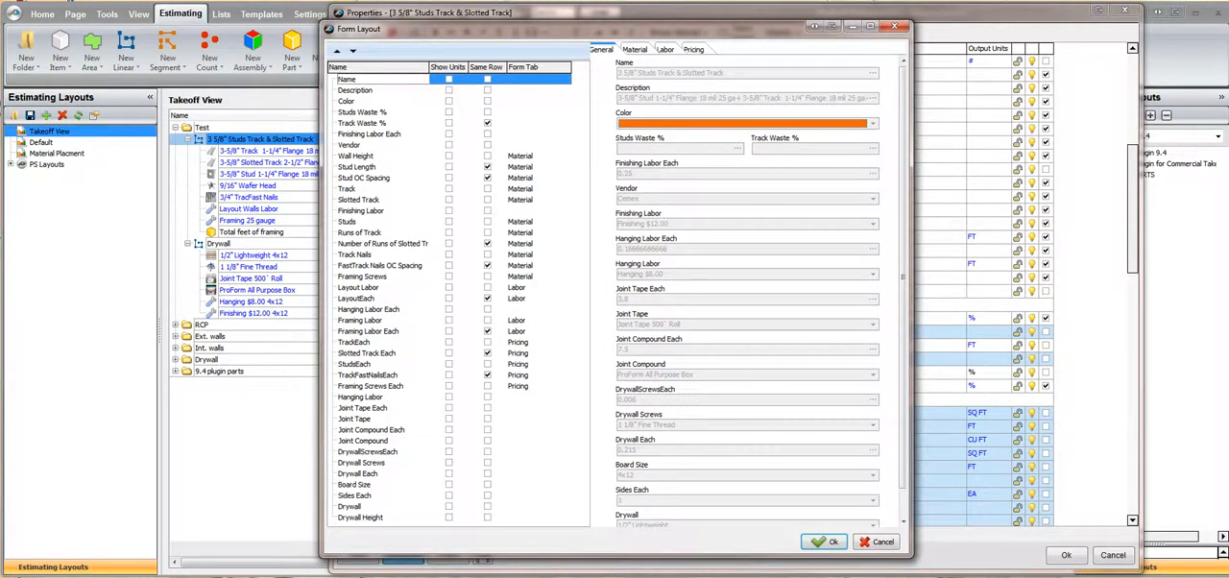
Assign Joint Tape, Joint Compound and Drywall Screws to the Material form tab, reusing the Wall Height entry
left_click(521, 155)
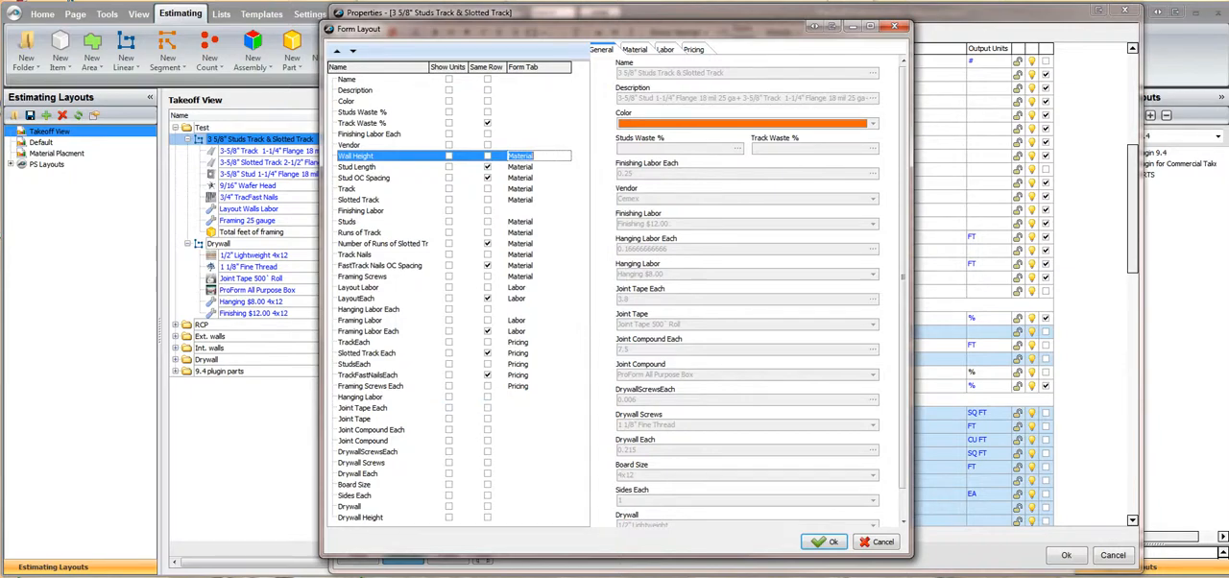
left_click(523, 419)
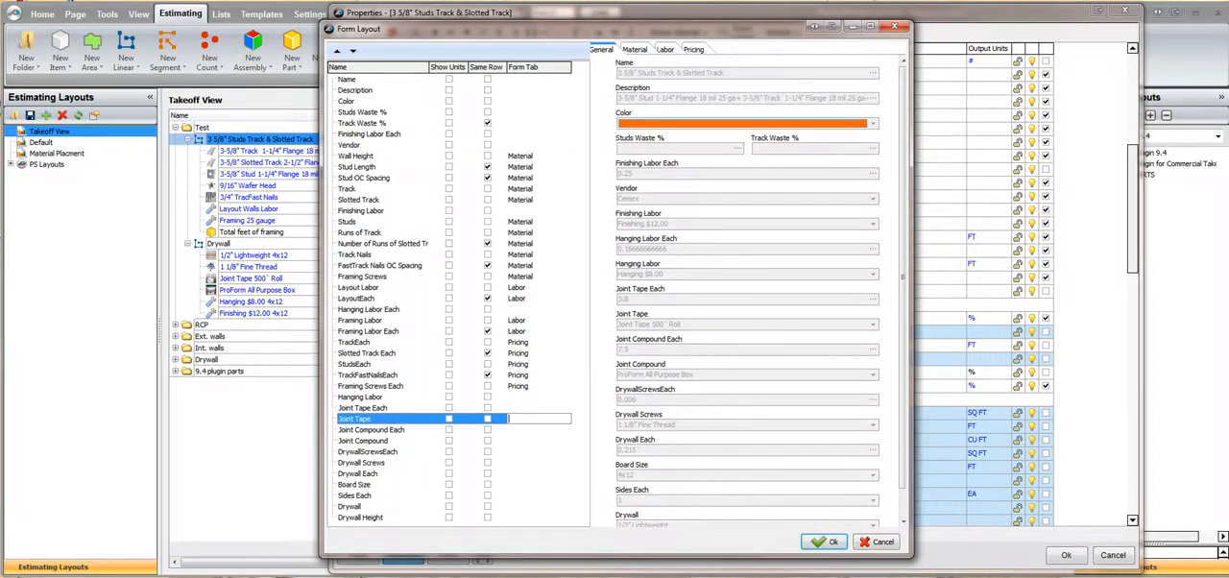
key("ctrl+v")
left_click(523, 441)
key("ctrl+v")
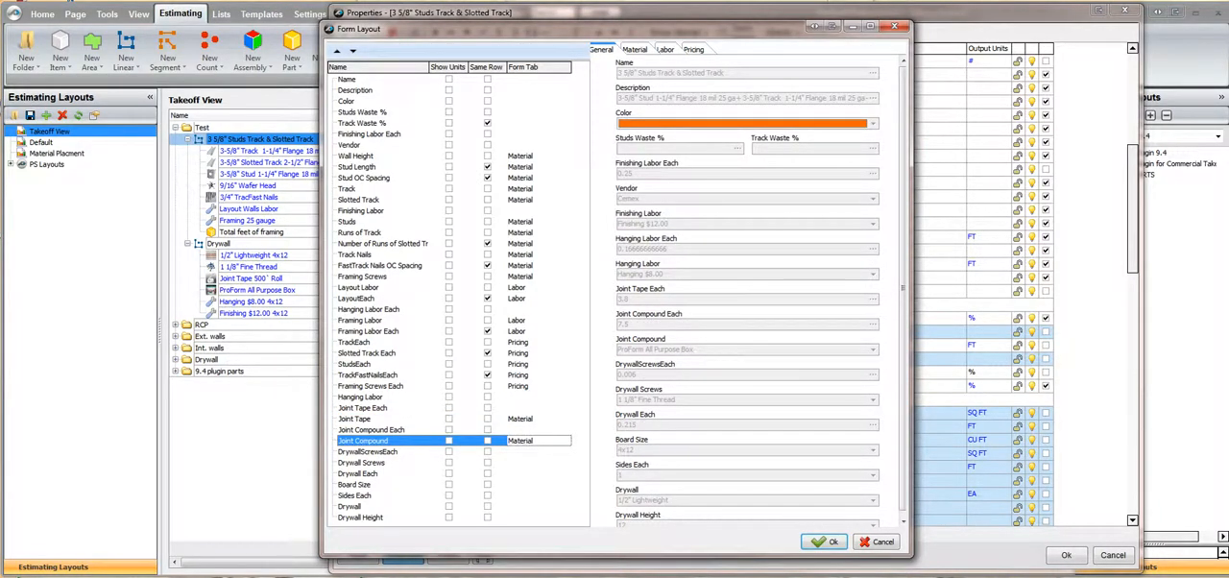
left_click(523, 462)
key("ctrl+v")
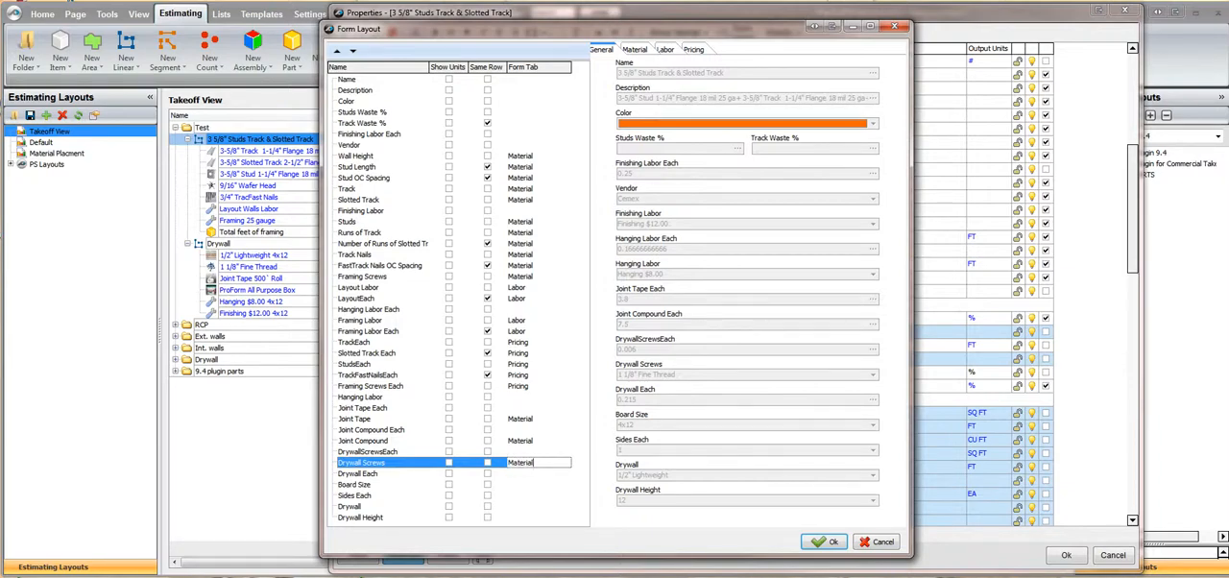
Assign Board Size, Sides Each, Drywall and Drywall Height to the Material form tab
left_click(523, 484)
key("ctrl+v")
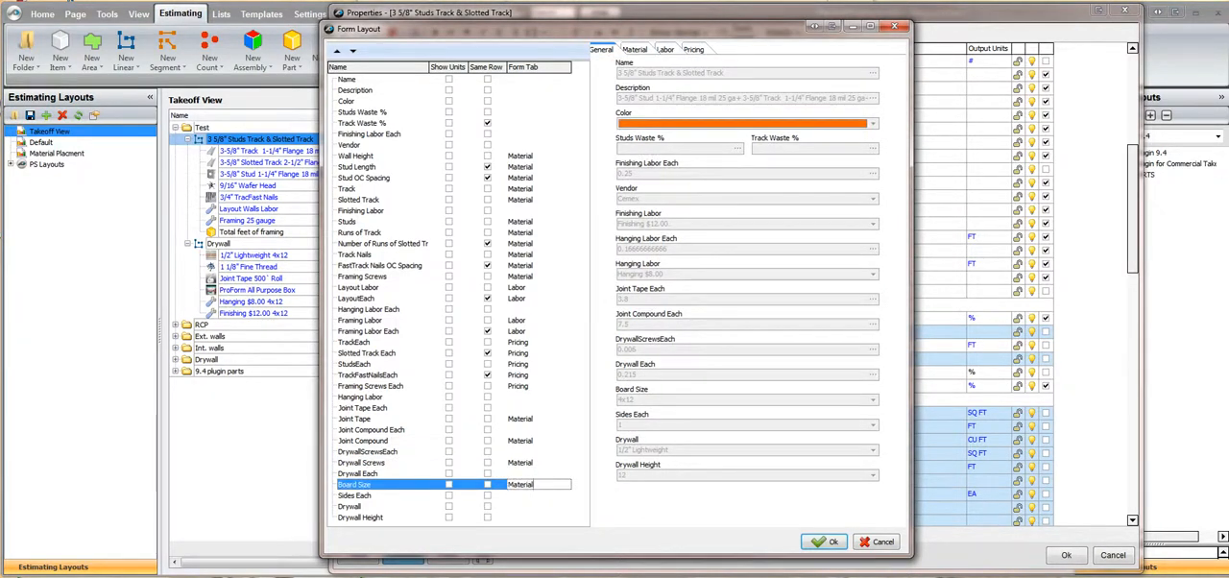
left_click(523, 495)
key("ctrl+v")
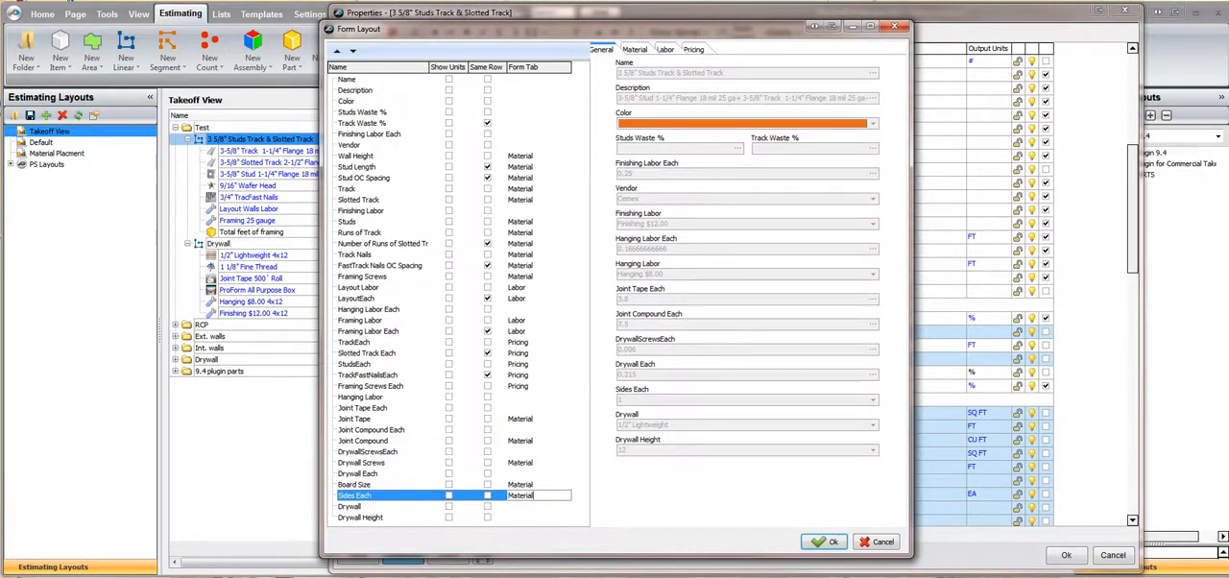
left_click(523, 506)
key("ctrl+v")
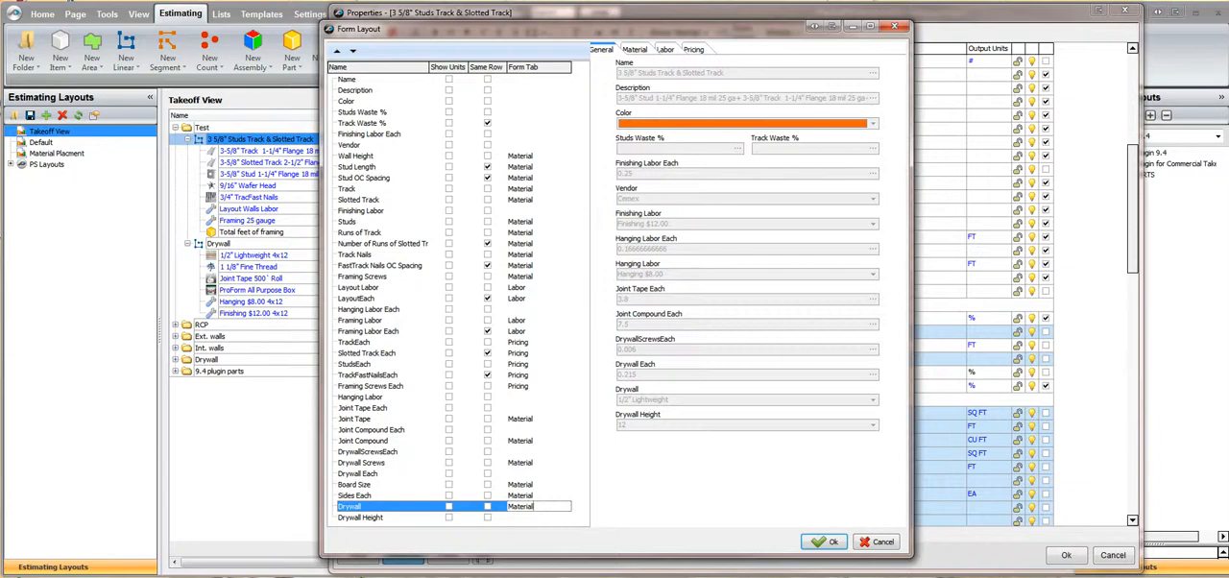
left_click(523, 517)
key("ctrl+v")
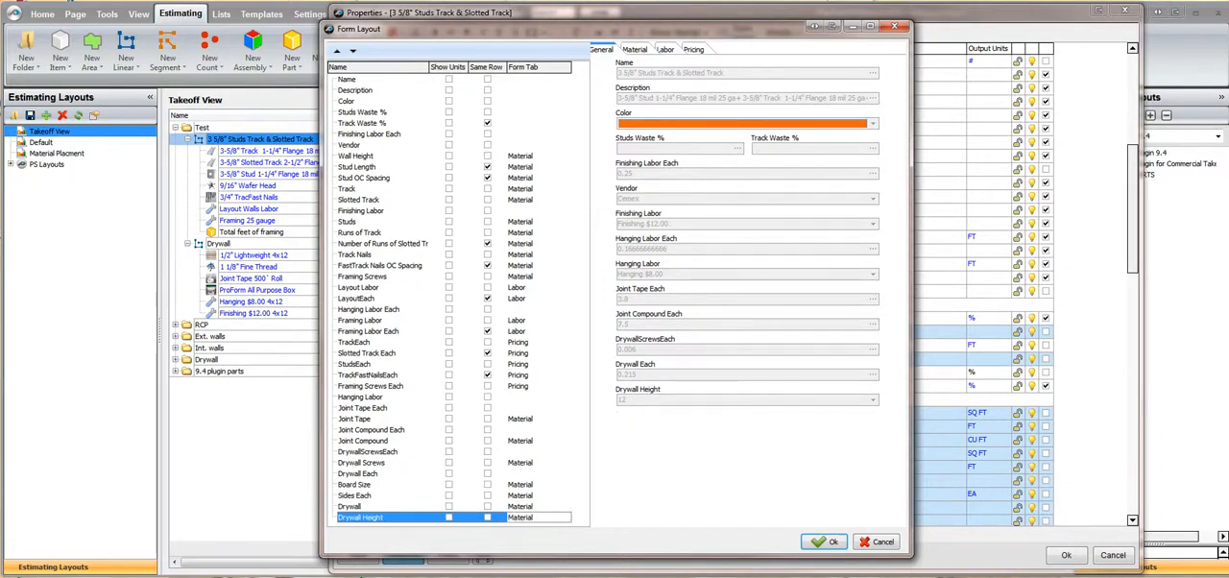
Assign Finishing Labor, Hanging Labor, Hanging Labor Each and Finishing Labor Each to the Labor form tab
left_click(523, 287)
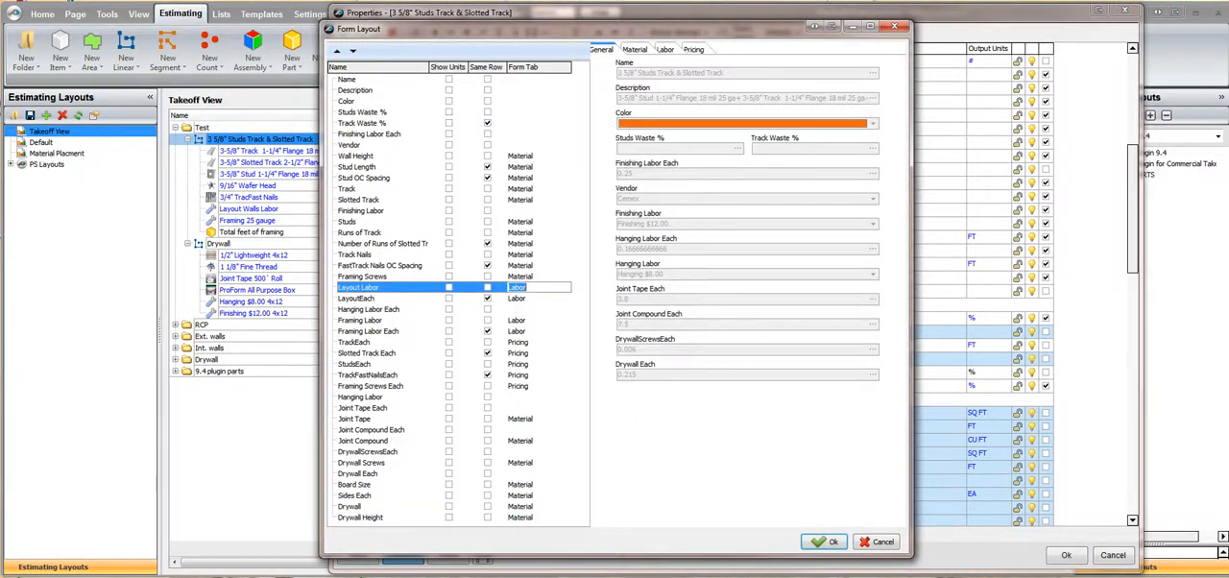
left_click(524, 210)
key("ctrl+v")
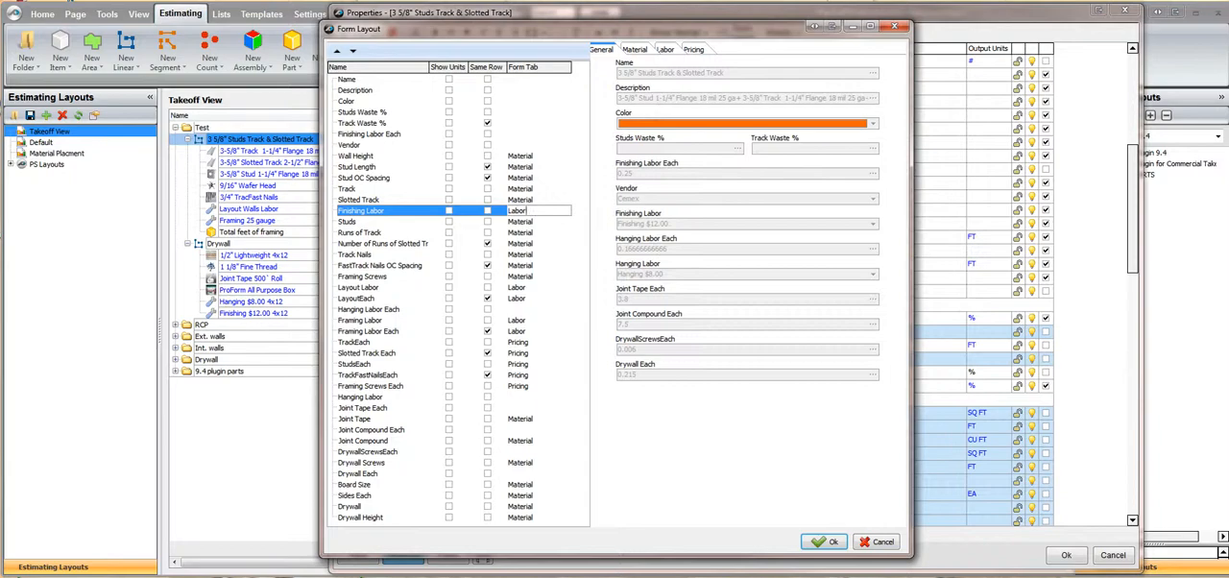
left_click(523, 396)
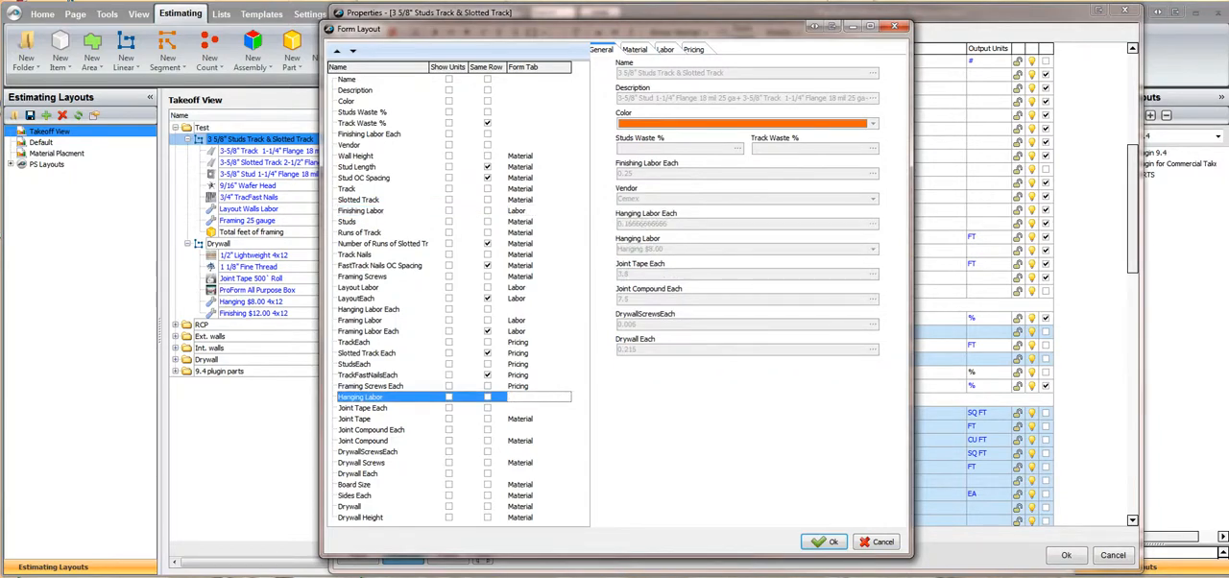
key("ctrl+v")
left_click(536, 309)
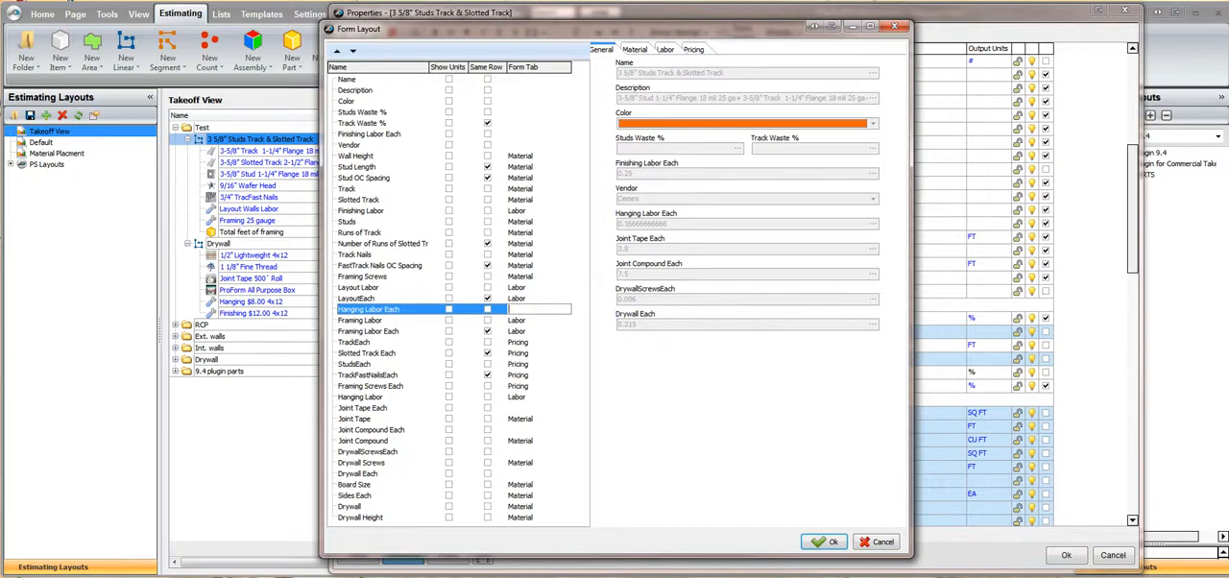
type("Labor")
left_click(533, 135)
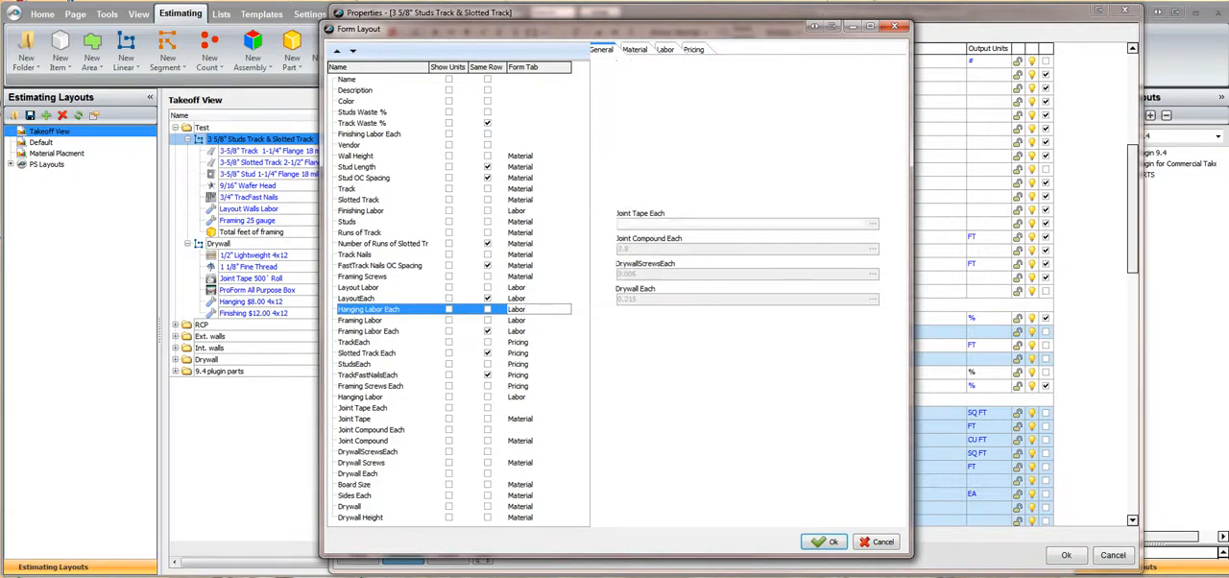
type("Labor")
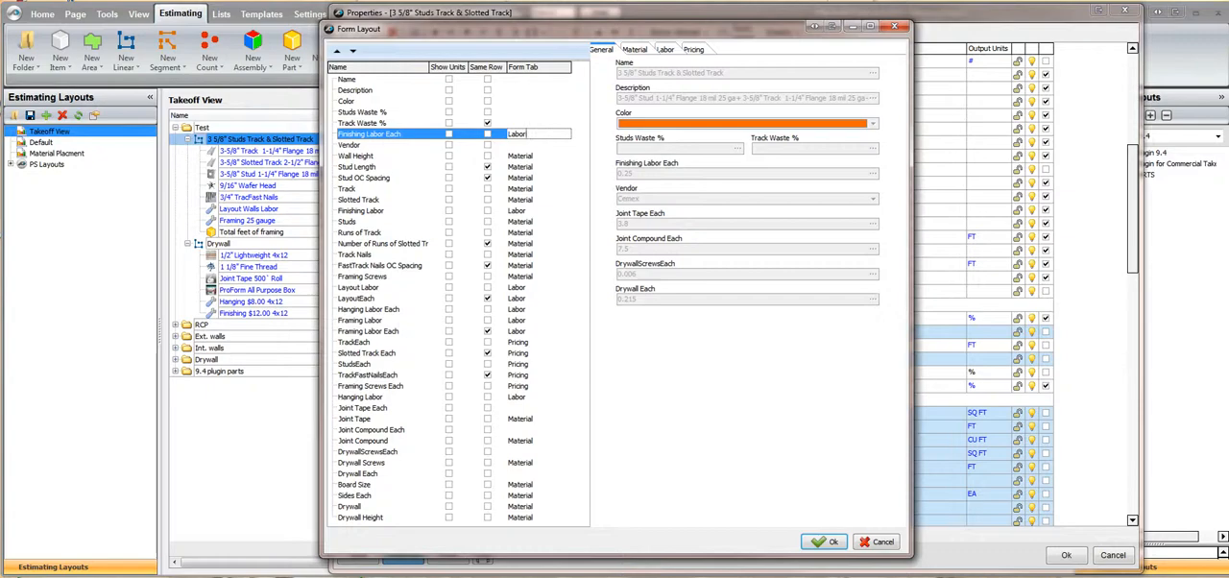
Assign Joint Tape Each, Joint Compound Each, DrywallScrewsEach and Drywall Each to the Pricing form tab
left_click(533, 341)
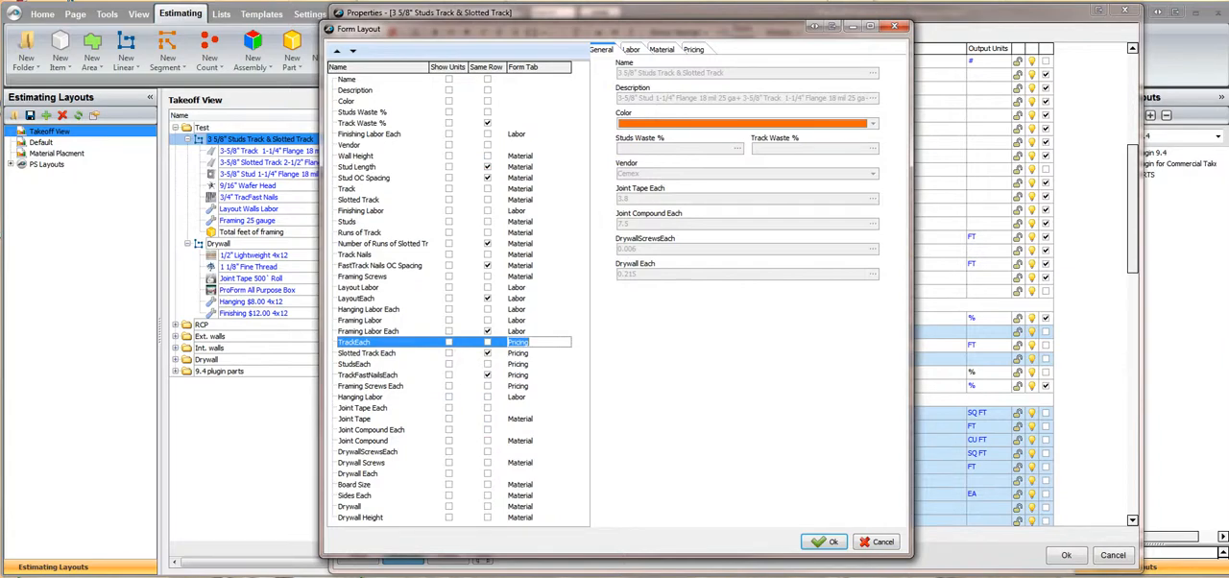
left_click(536, 408)
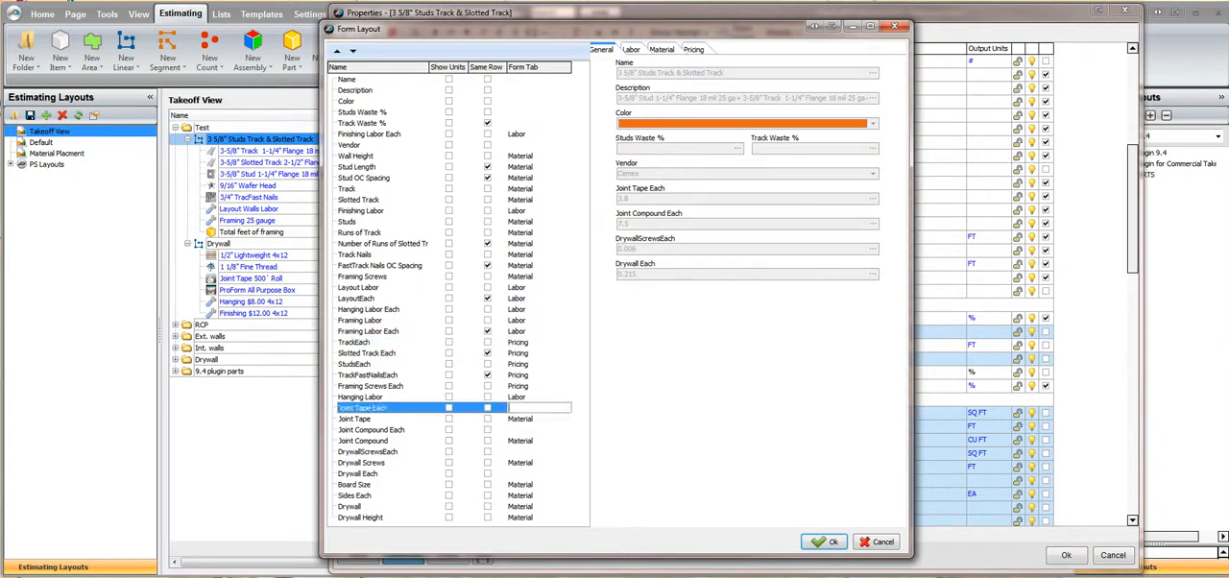
type("Pricing")
left_click(537, 430)
type("Pricing")
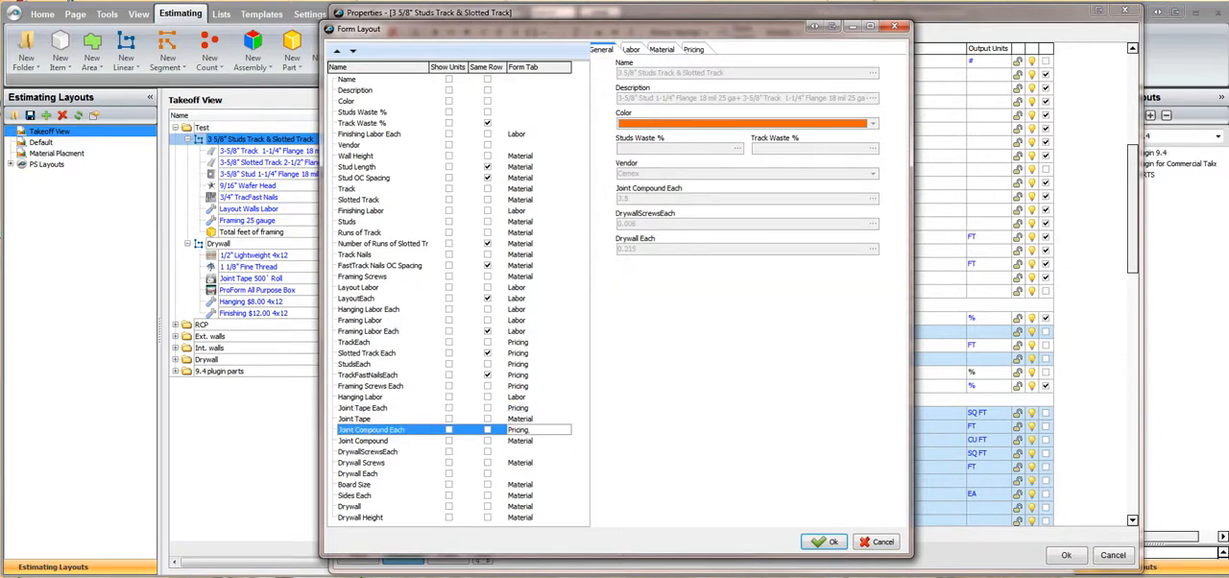
left_click(537, 451)
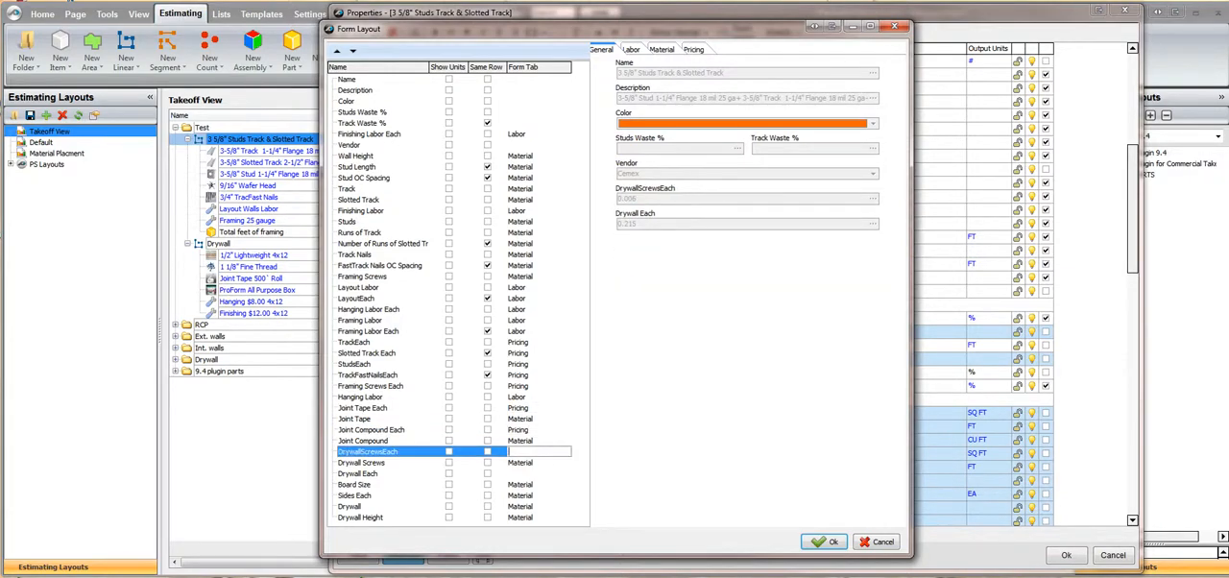
type("Pricing")
left_click(538, 473)
type("Pricing")
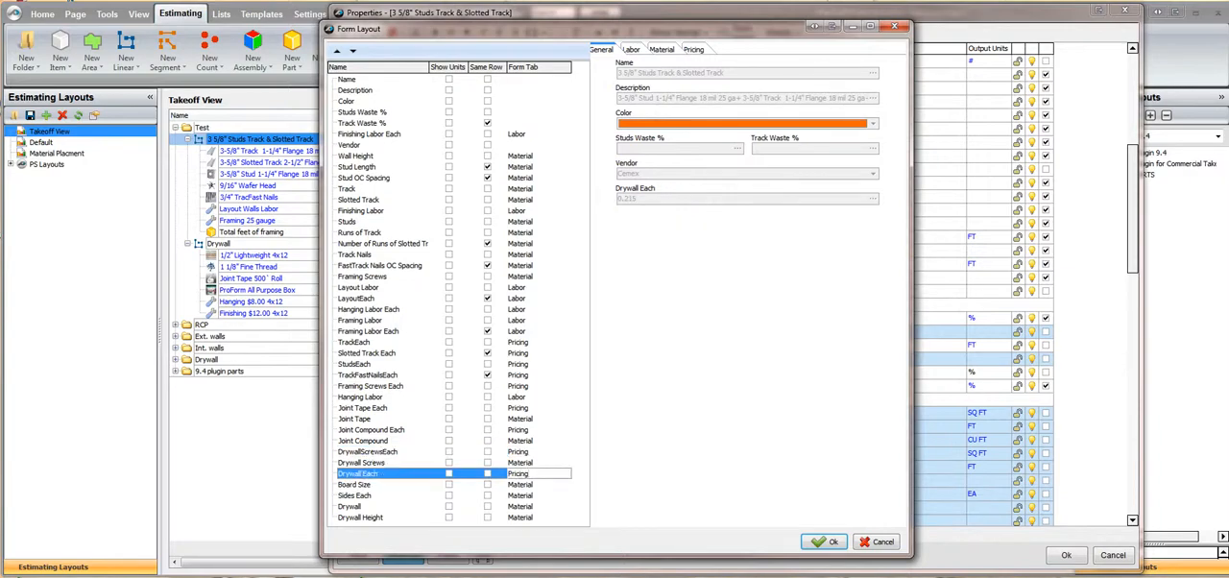
left_click(537, 441)
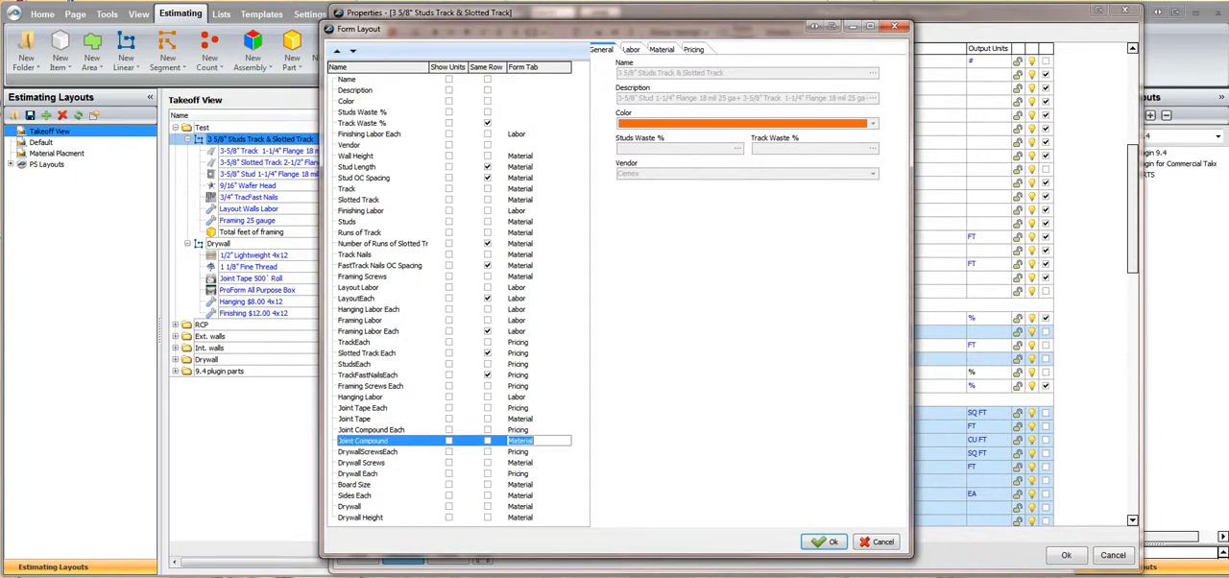
Check the order of the properties on the Labor and Material tabs in the form preview
left_click(361, 210)
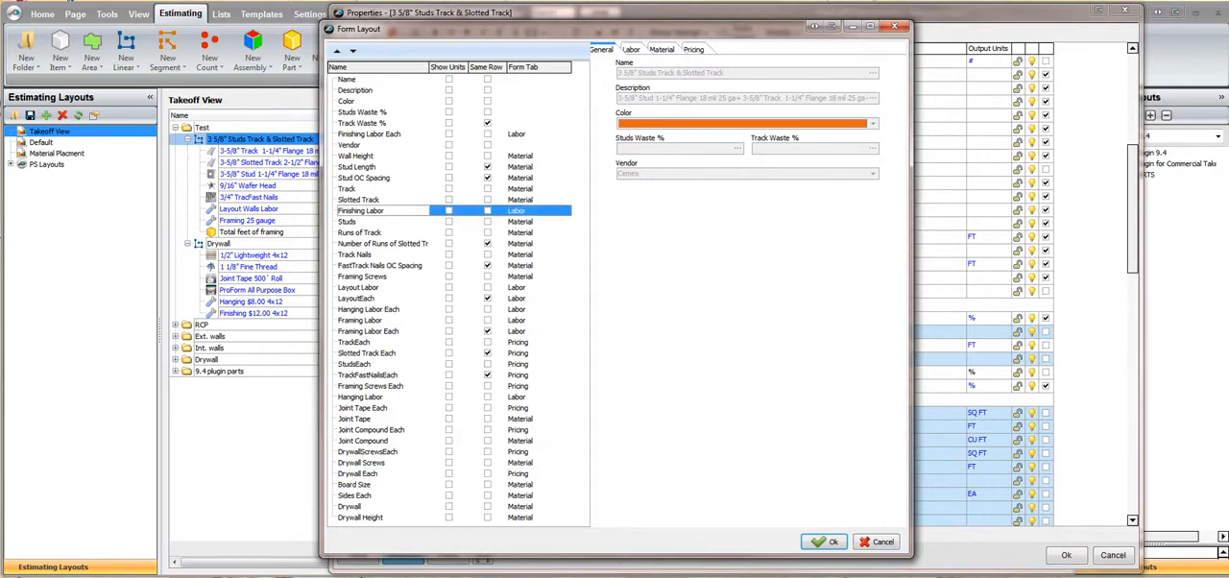
left_click(370, 135)
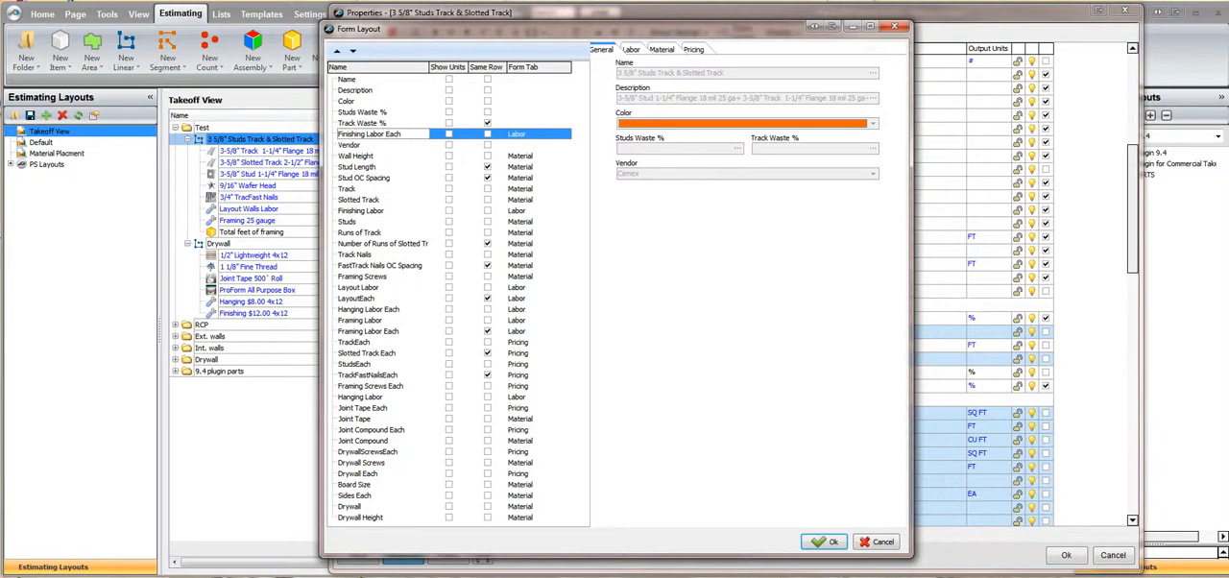
key("Tab")
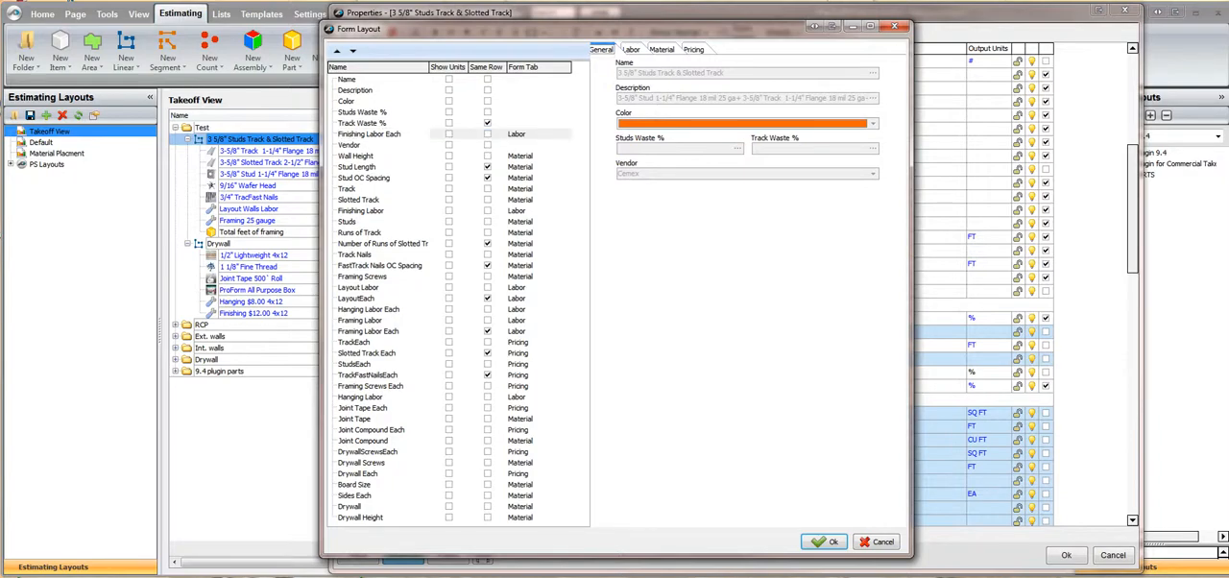
key("Right")
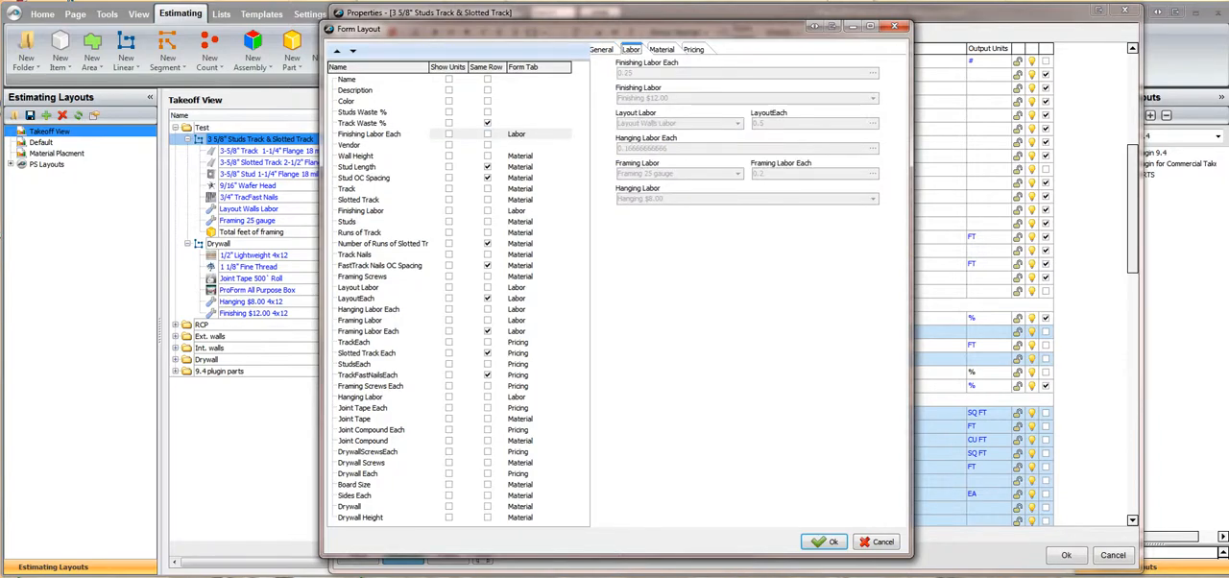
key("Right")
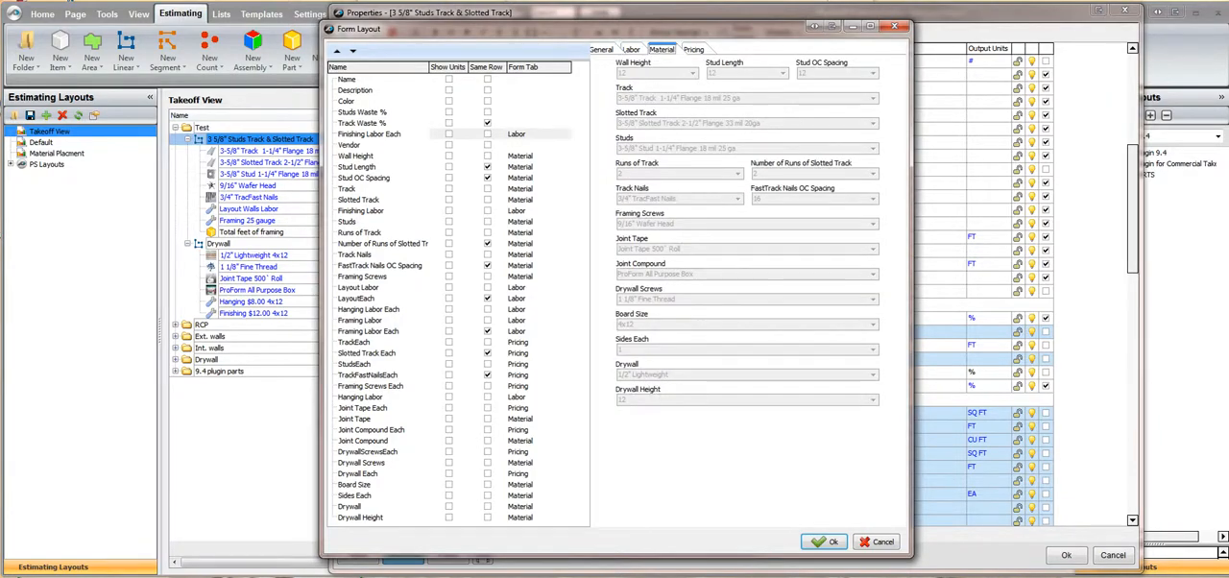
key("Left")
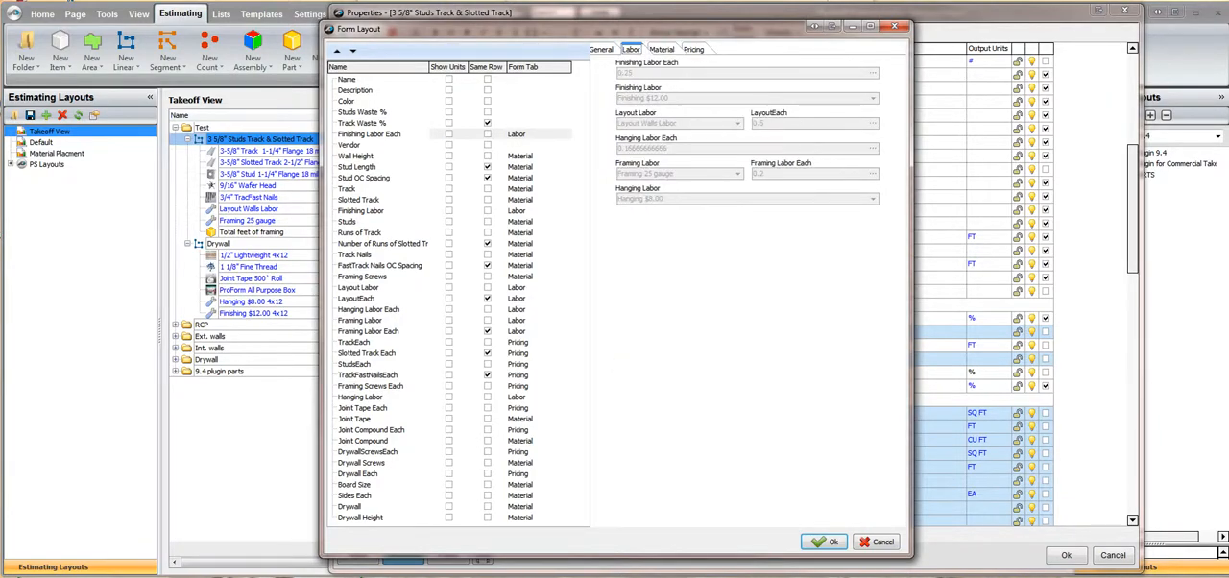
Move Finishing Labor Each down the property list to directly below Framing Labor Each
left_click(369, 134)
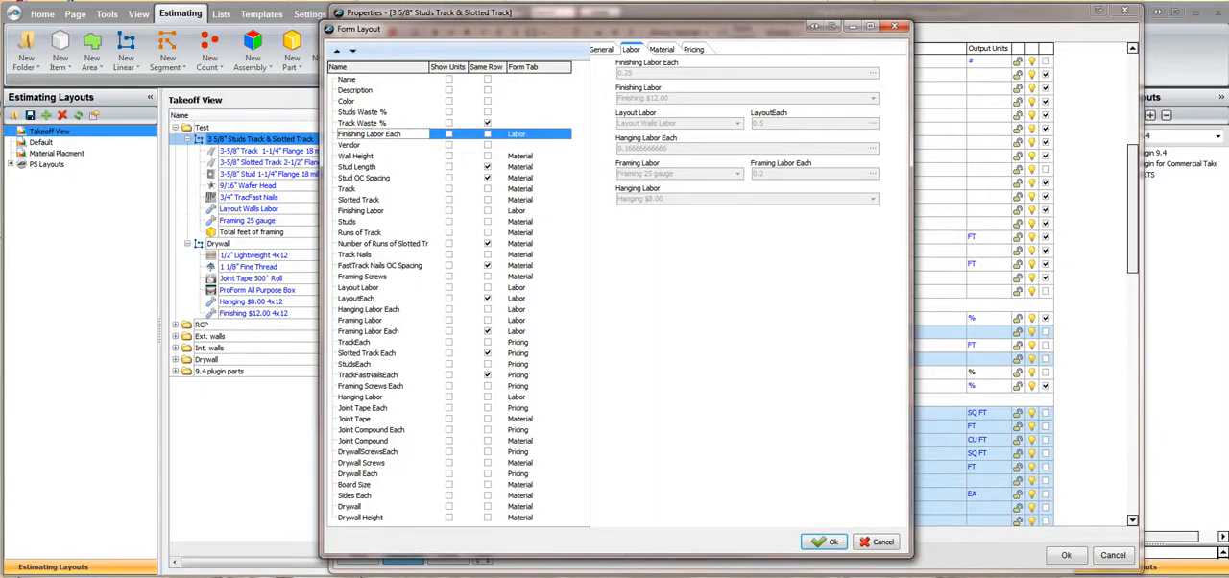
left_click(352, 50)
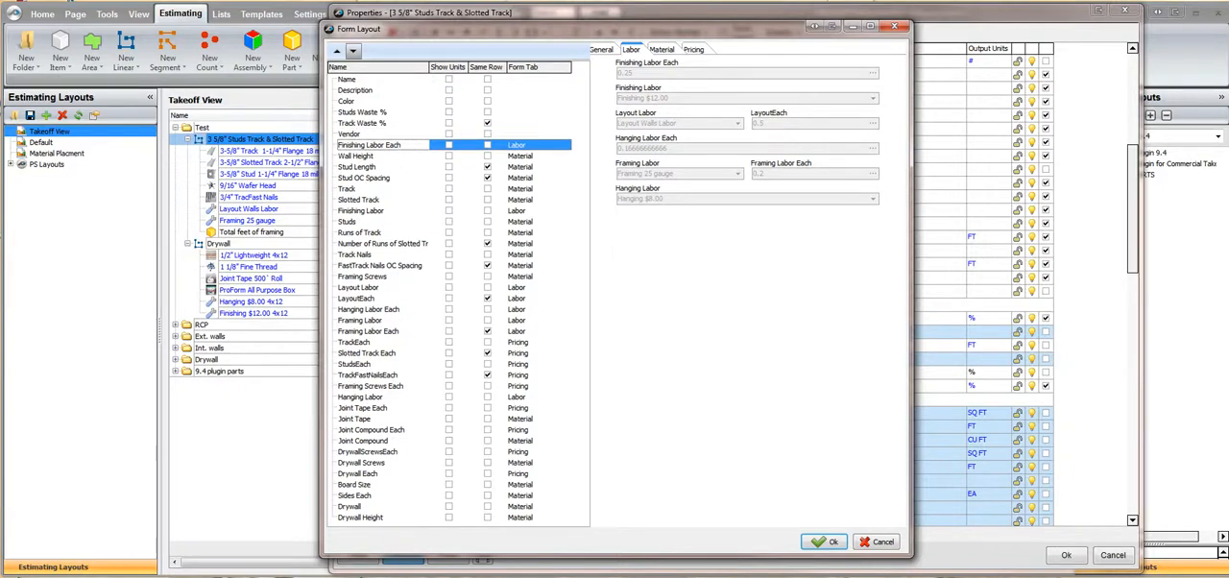
left_click(353, 50)
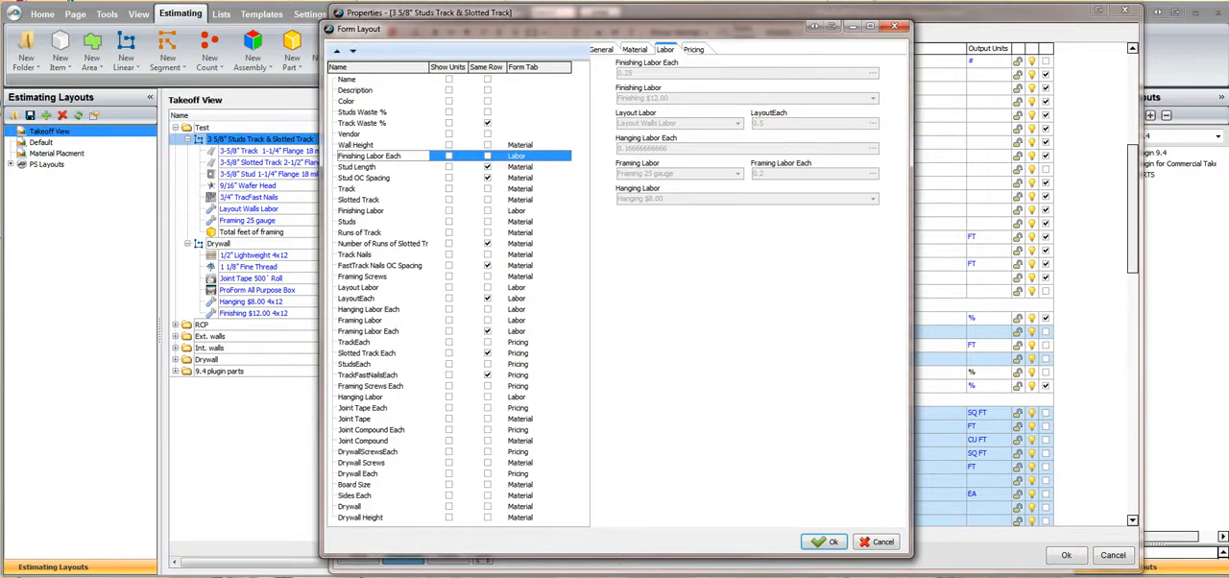
left_click(824, 543)
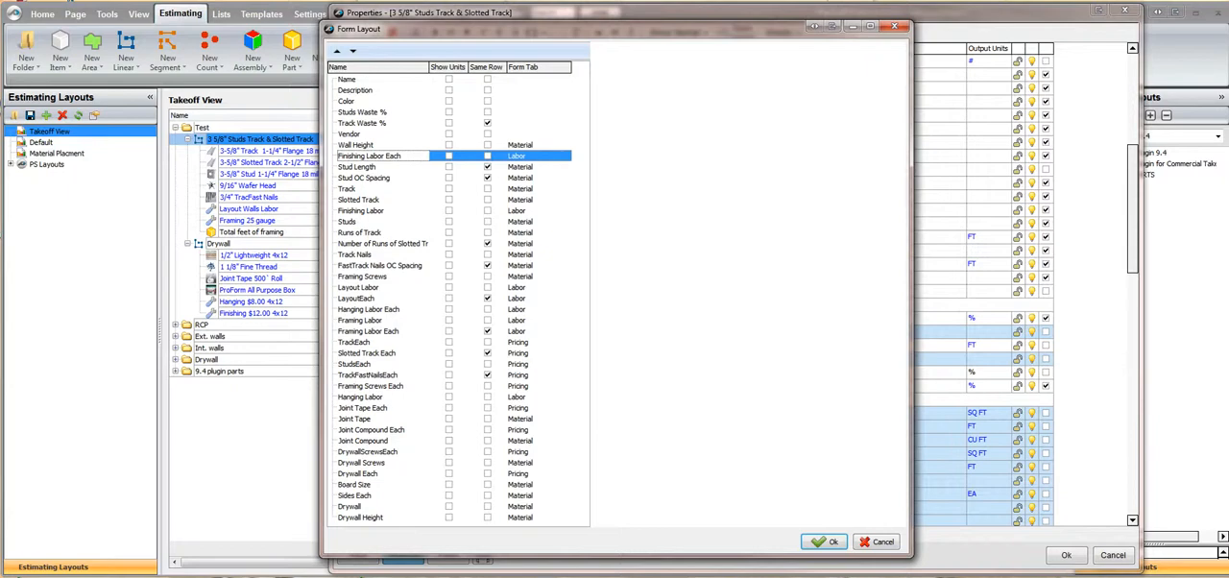
left_click(352, 51)
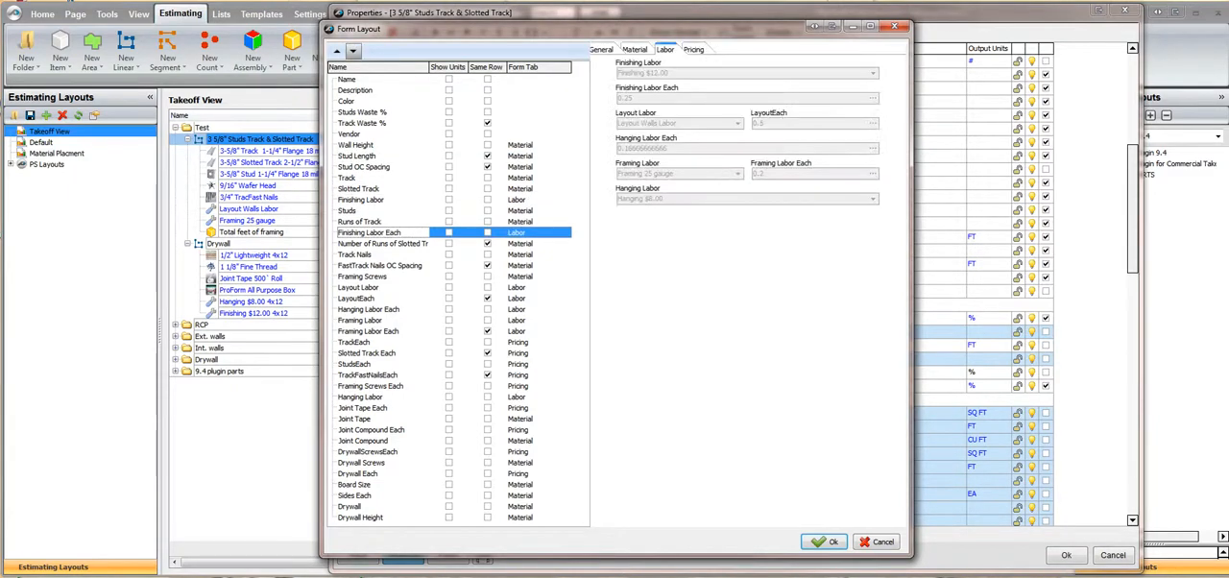
left_click(352, 51)
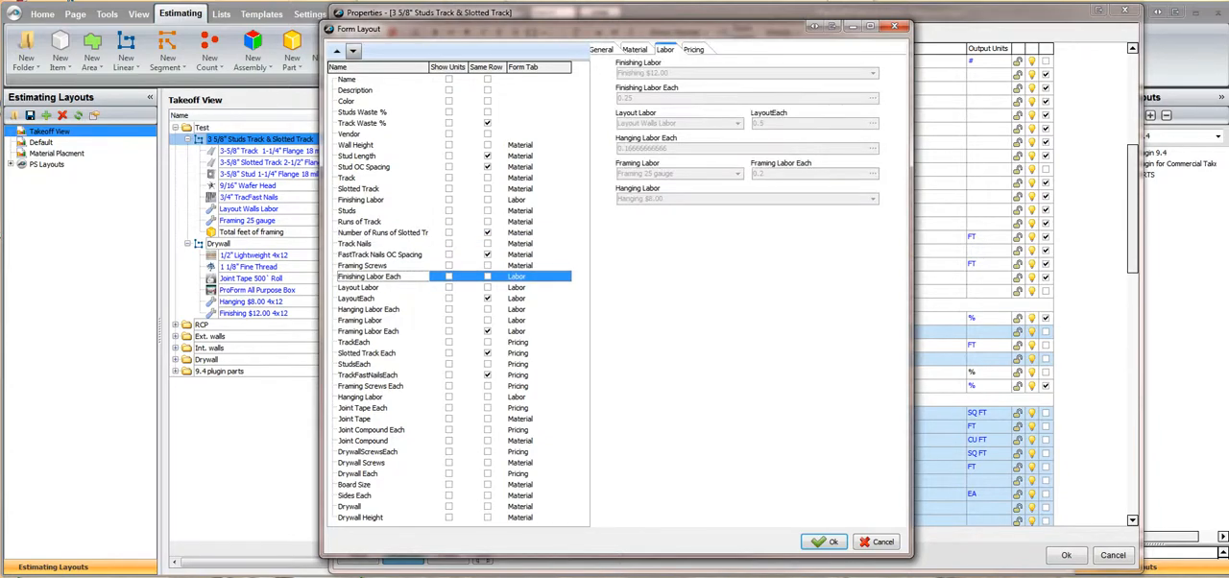
left_click(353, 51)
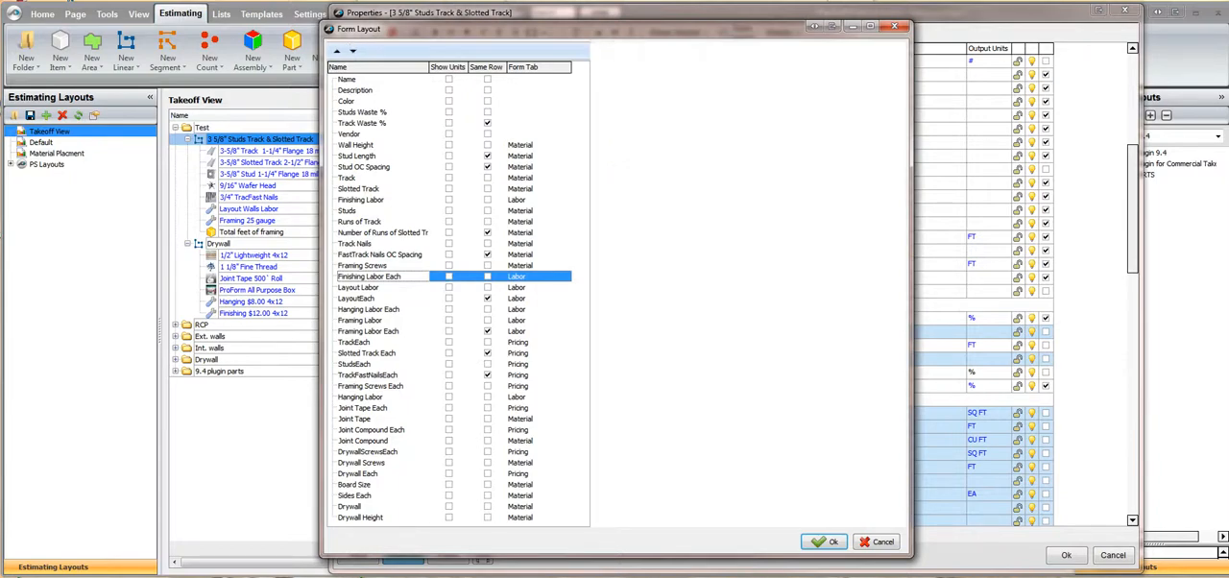
left_click(353, 51)
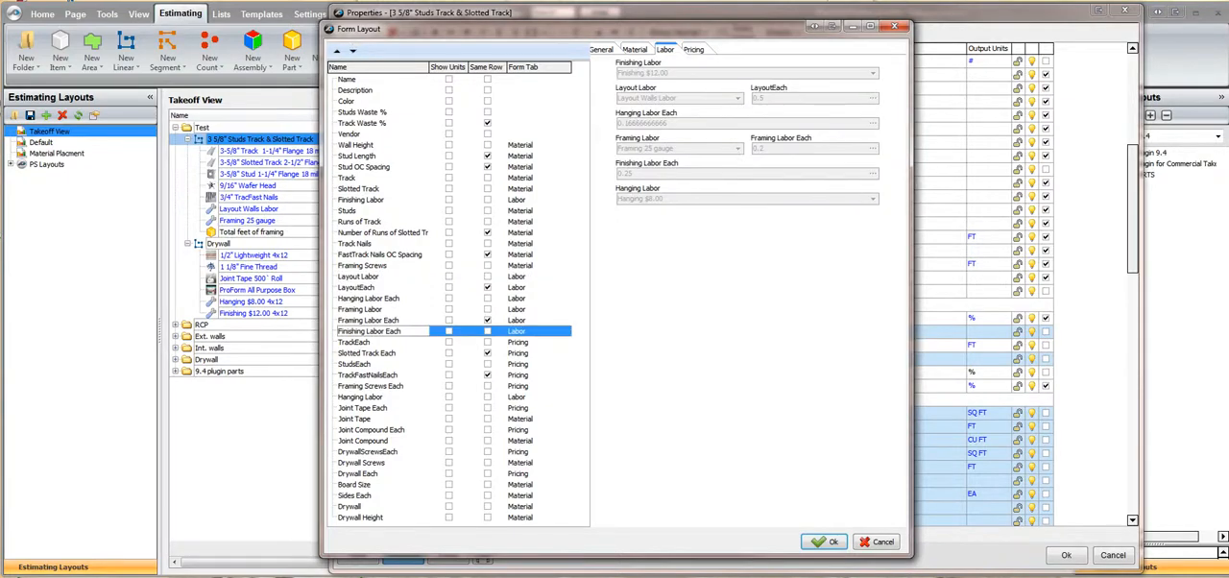
Place Finishing Labor directly above Finishing Labor Each, and move Hanging Labor up to directly below Finishing Labor Each
left_click(361, 200)
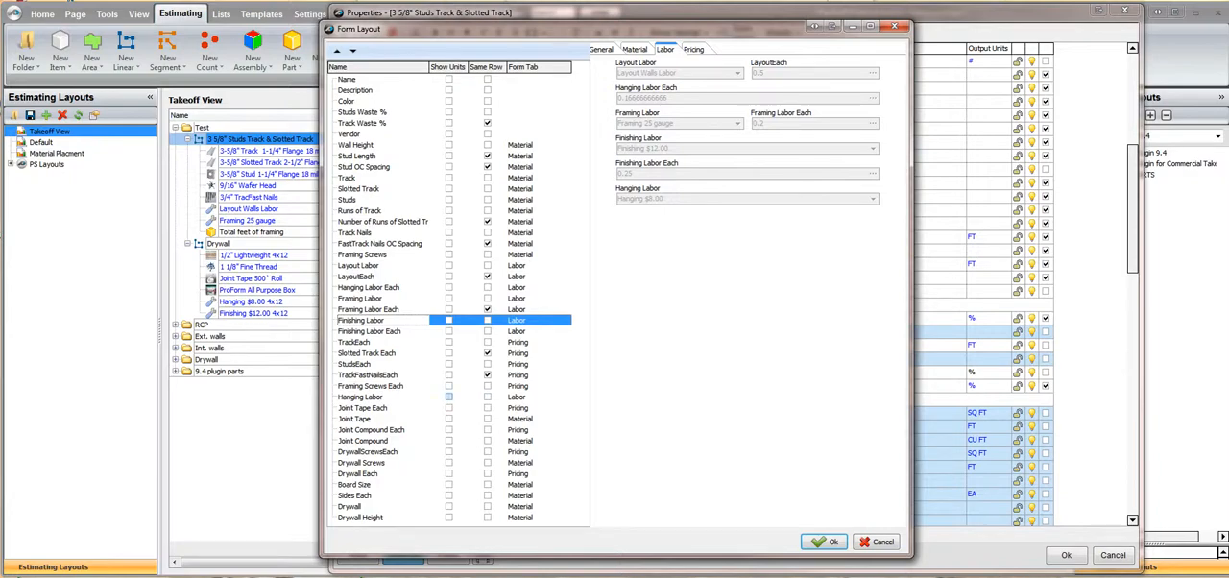
left_click(369, 397)
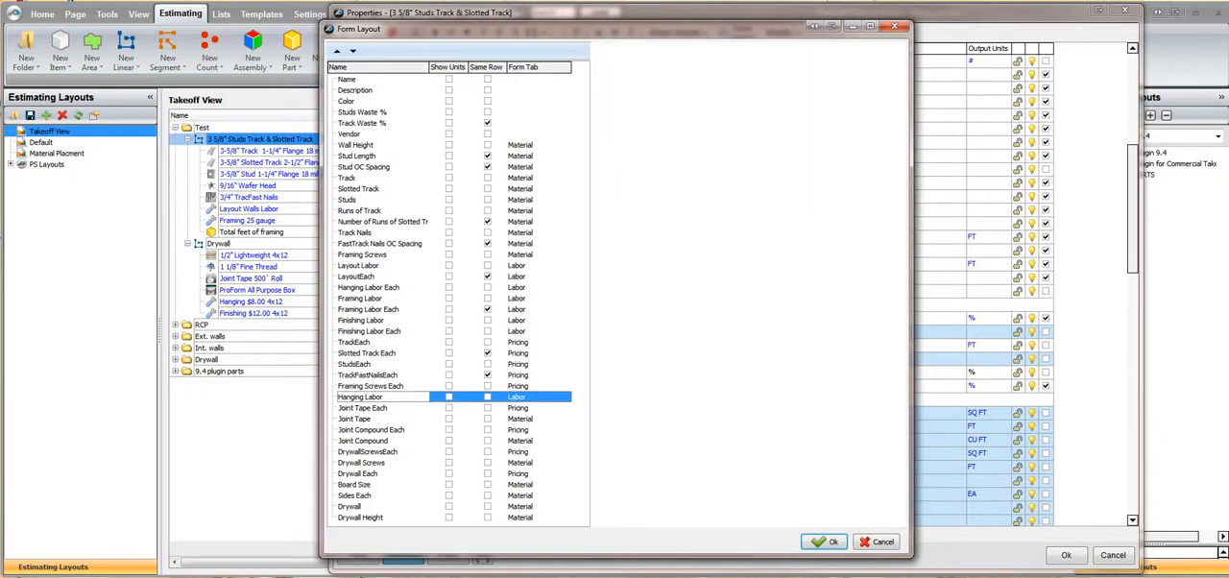
left_click(337, 51)
left_click(337, 51)
left_click(336, 51)
left_click(337, 51)
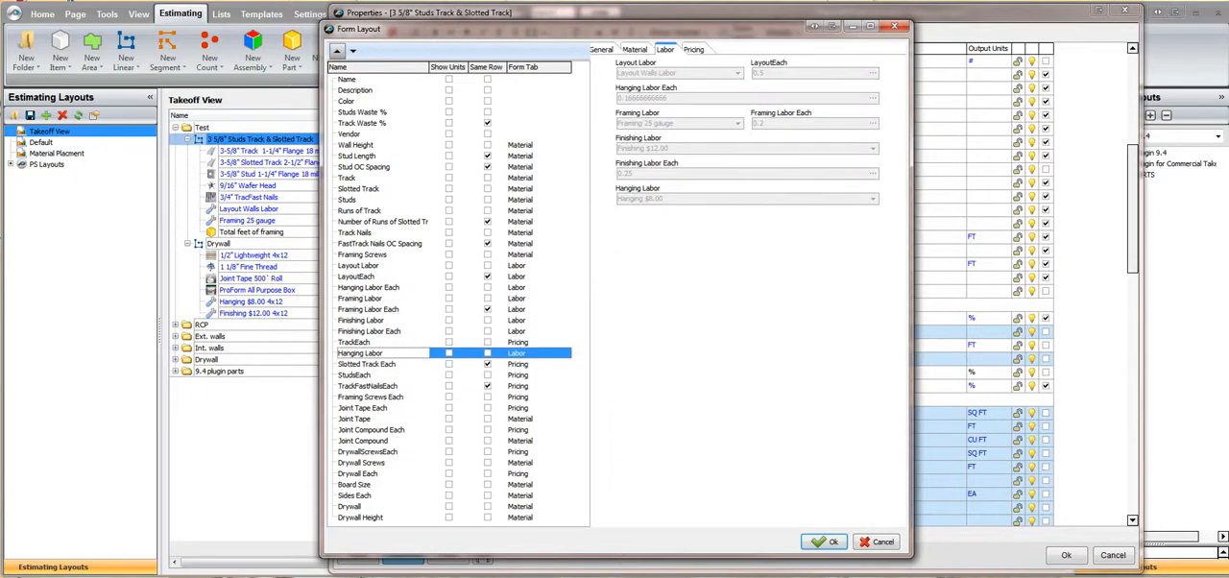
left_click(337, 51)
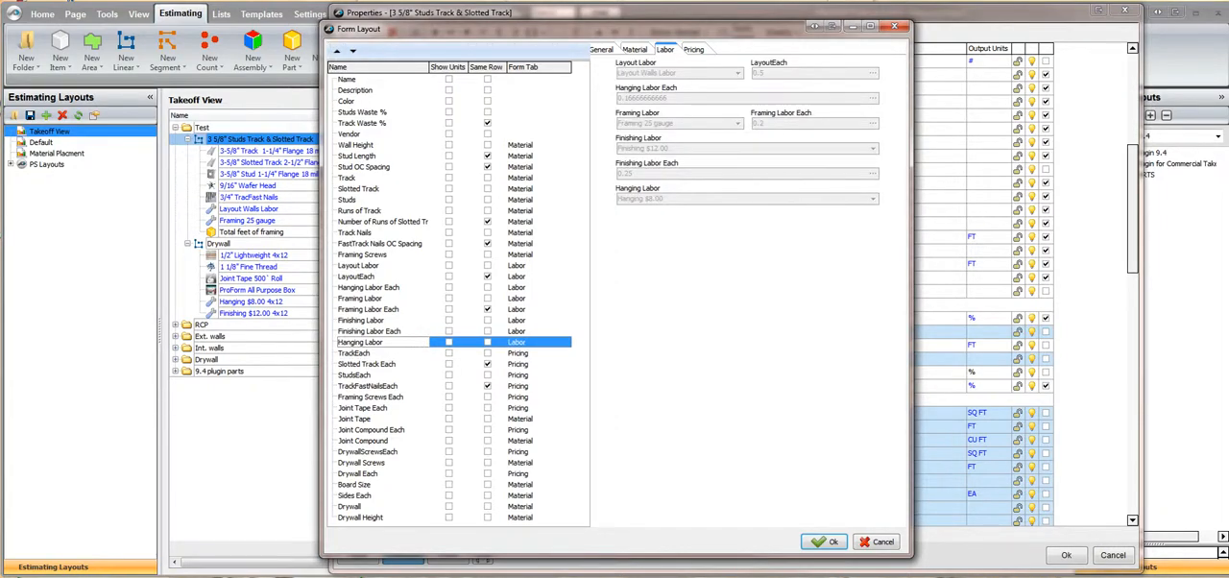
Move Hanging Labor Each down the property list to directly below Hanging Labor
left_click(368, 288)
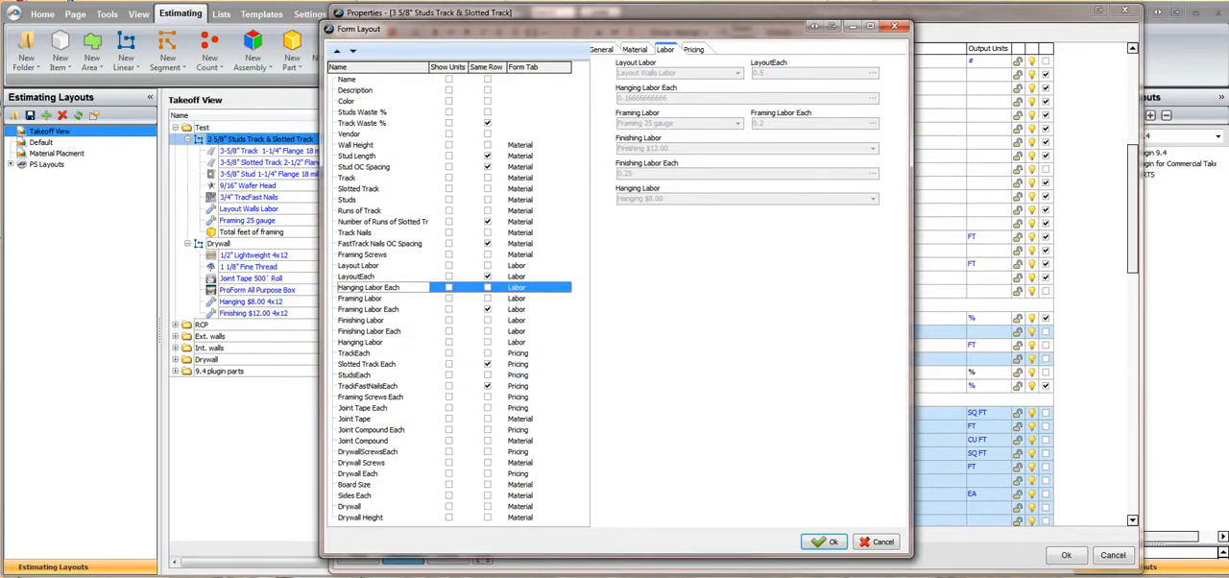
left_click(352, 51)
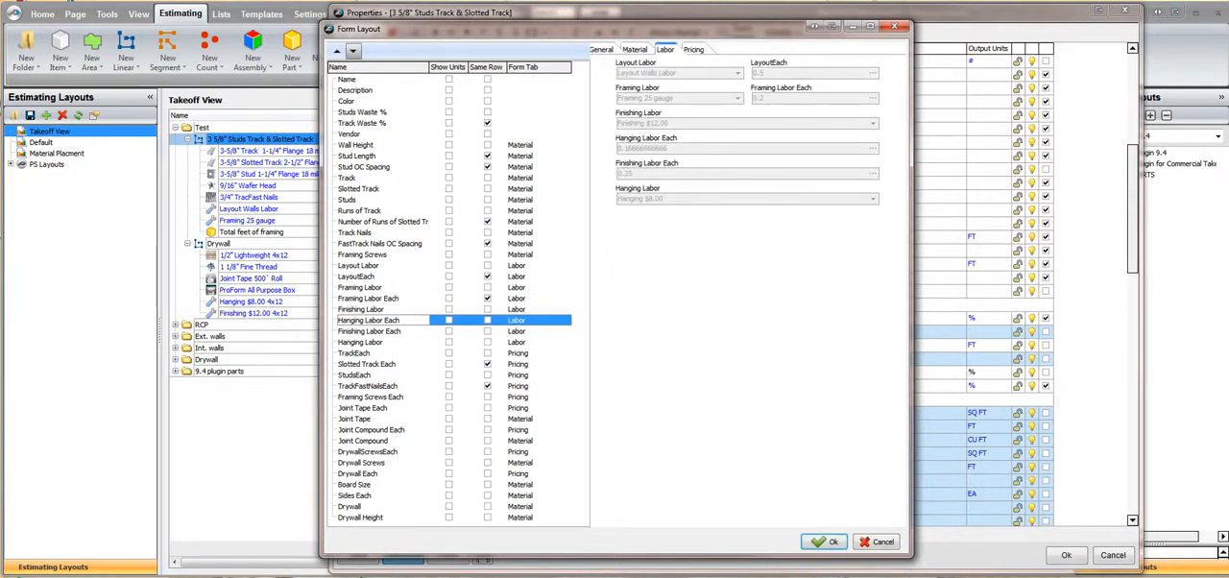
left_click(352, 51)
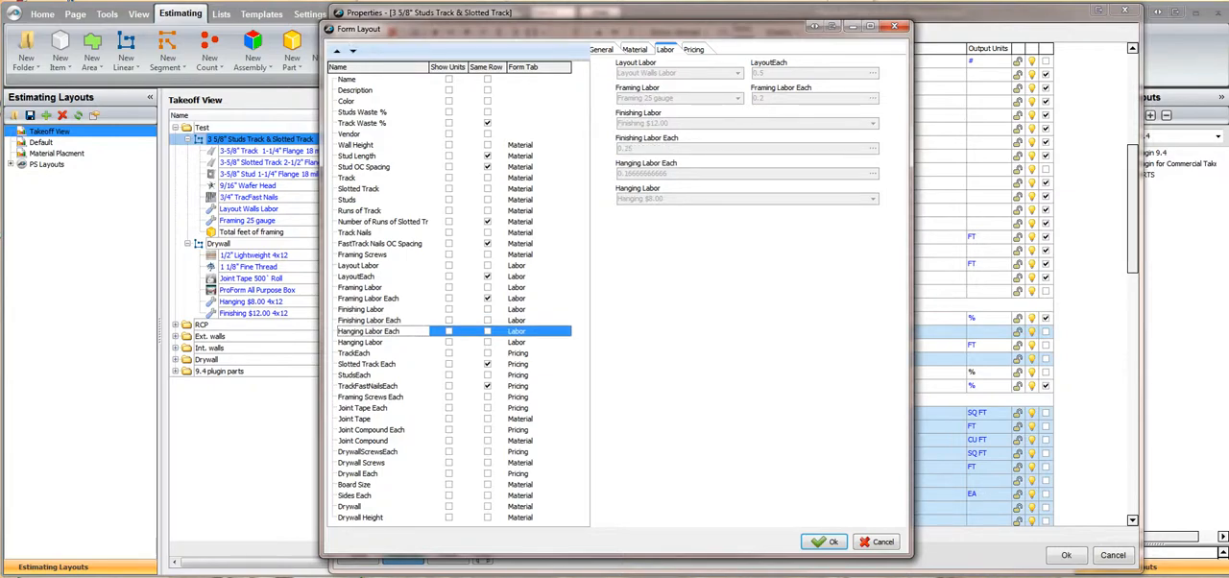
left_click(352, 51)
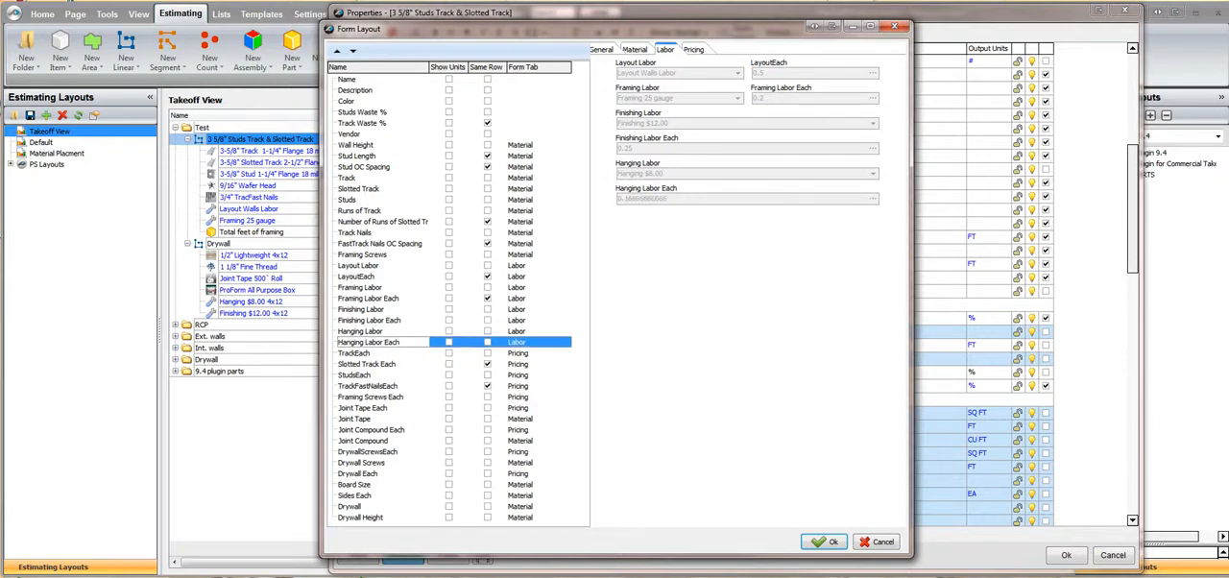
Move Finishing Labor Each and Finishing Labor below Hanging Labor Each, keeping Finishing Labor above its Each property
left_click(370, 320)
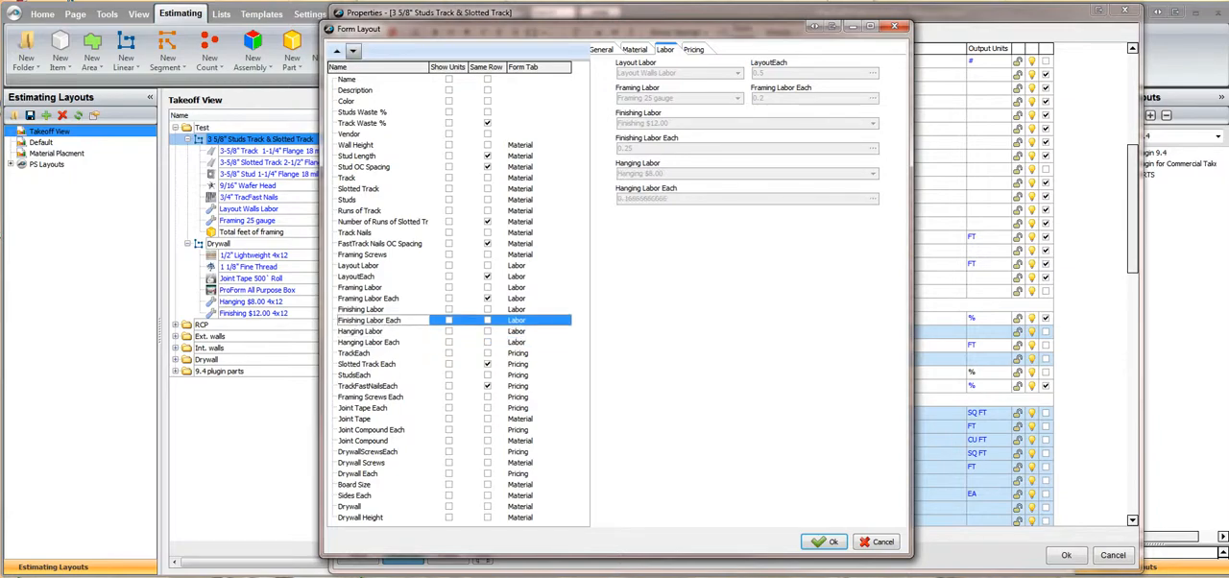
left_click(353, 51)
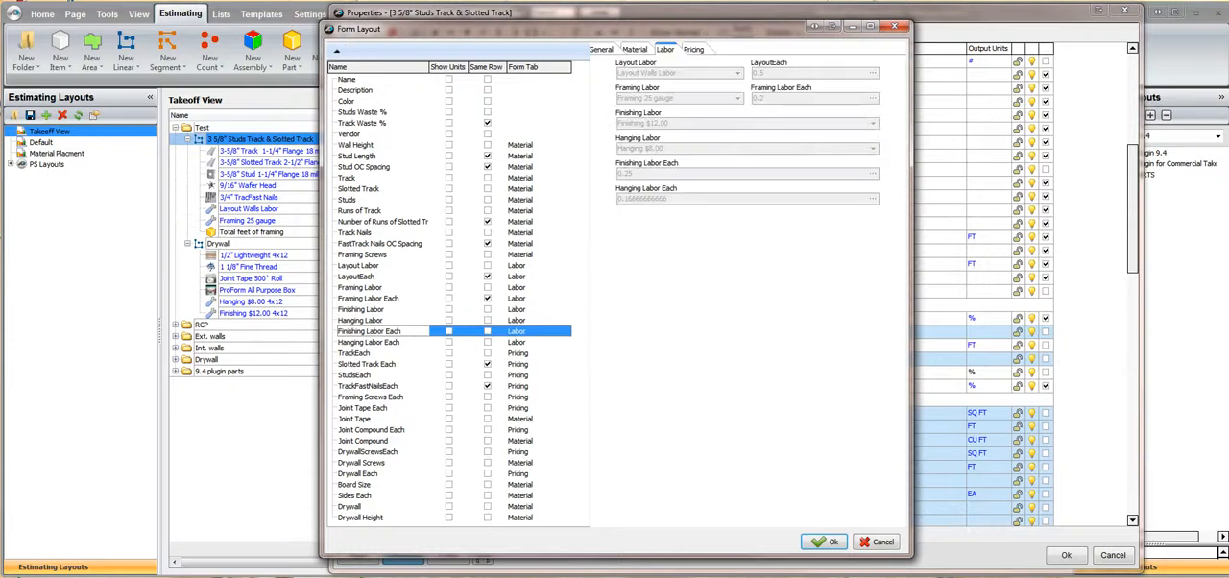
left_click(353, 51)
left_click(361, 309)
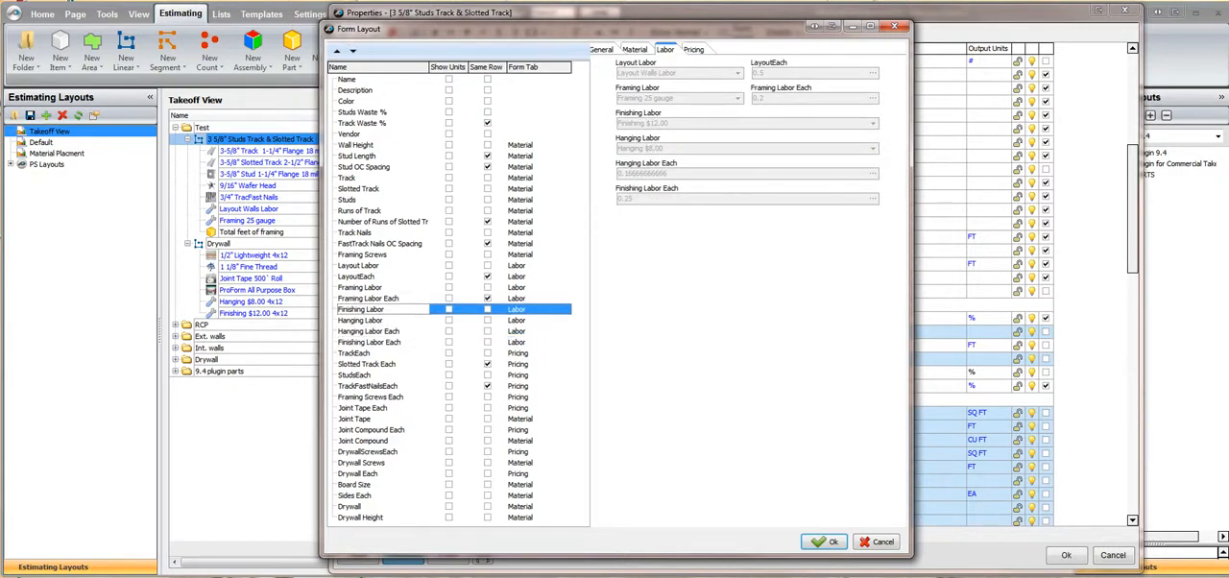
left_click(353, 51)
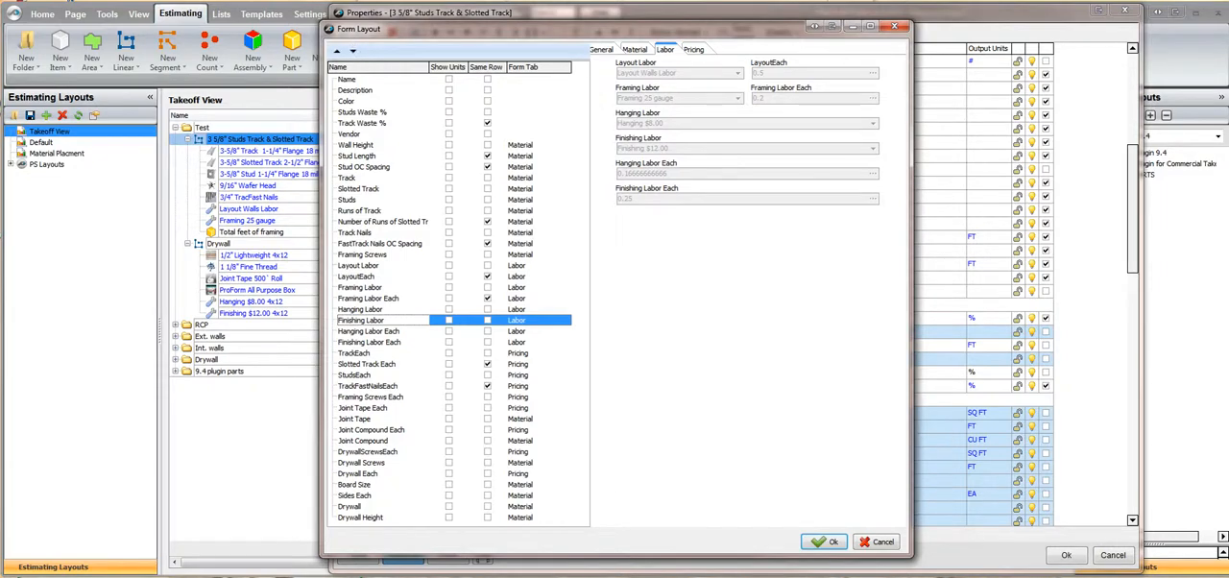
left_click(353, 51)
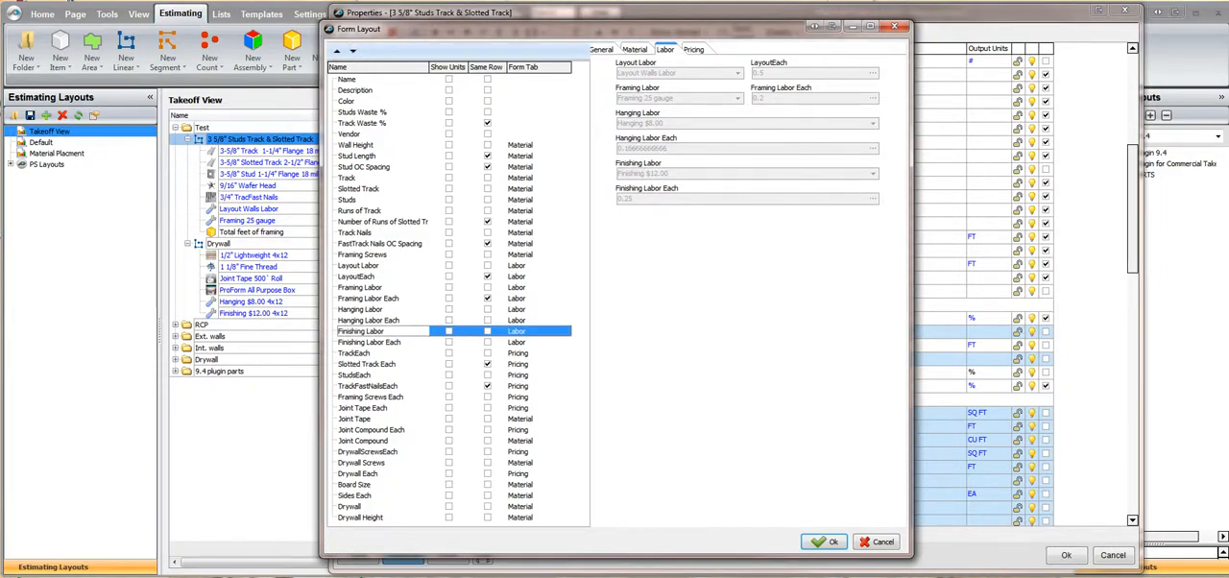
Move Joint Tape up the property list to directly below Framing Screws
left_click(355, 418)
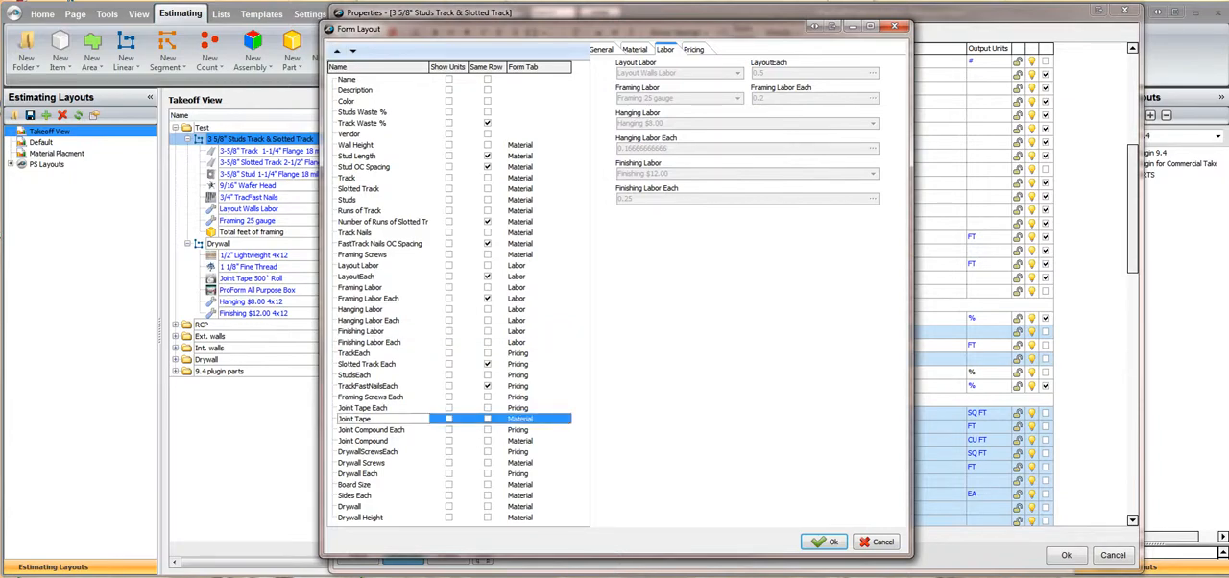
left_click(337, 50)
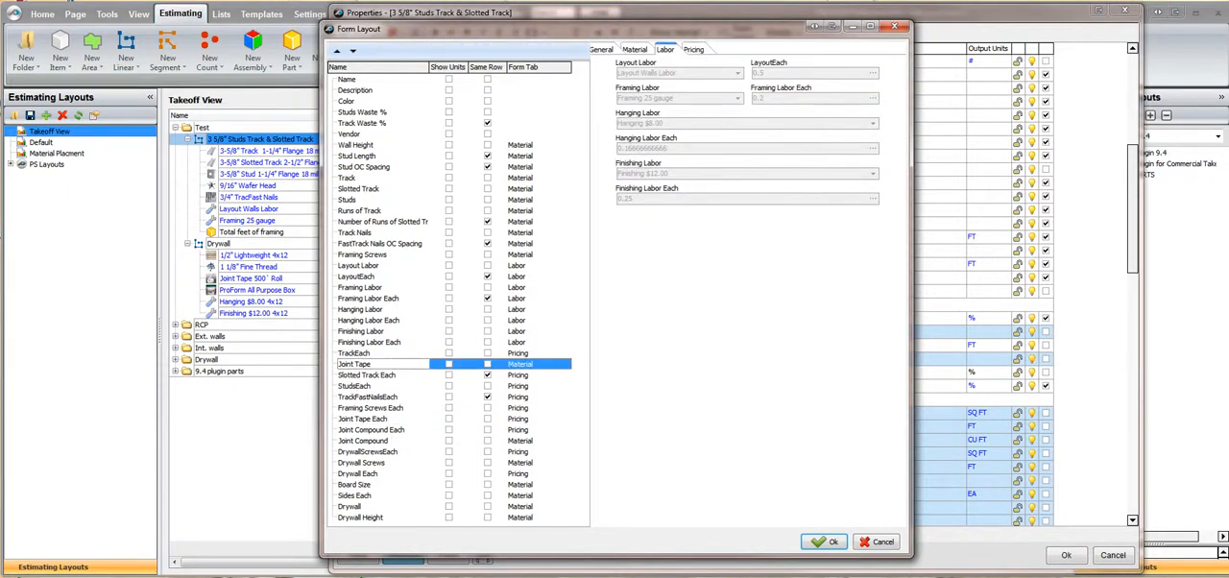
left_click(337, 51)
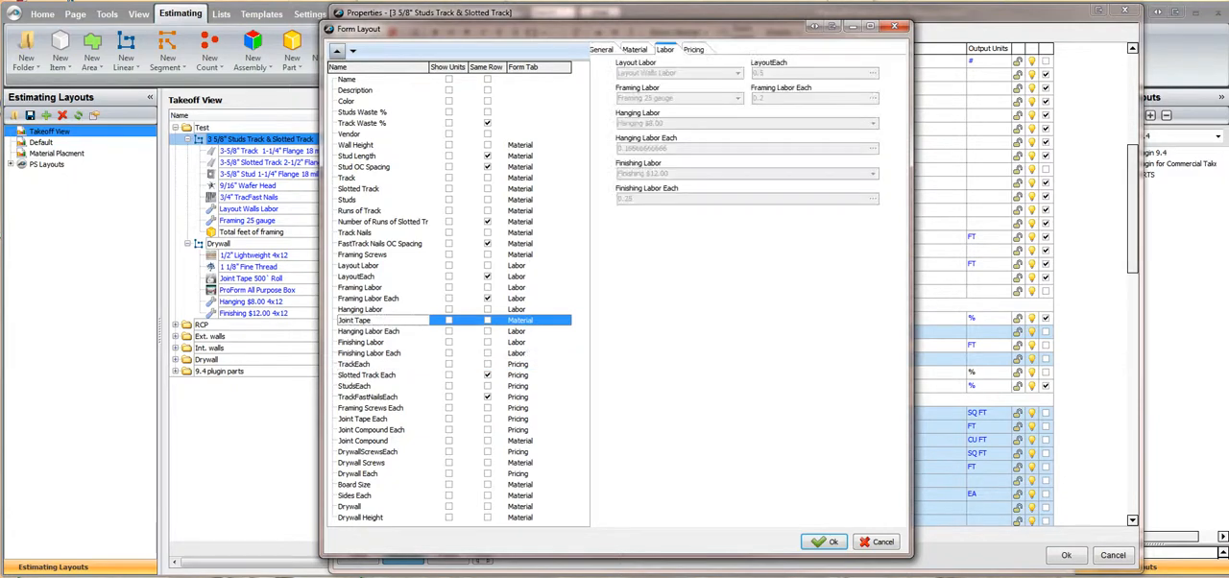
left_click(337, 51)
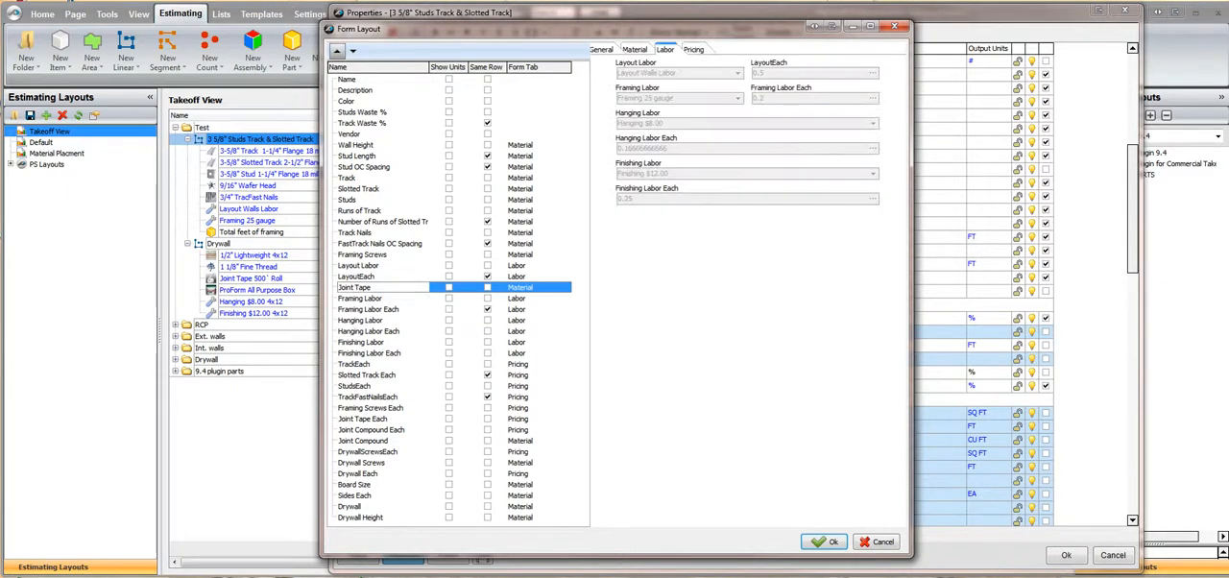
left_click(337, 51)
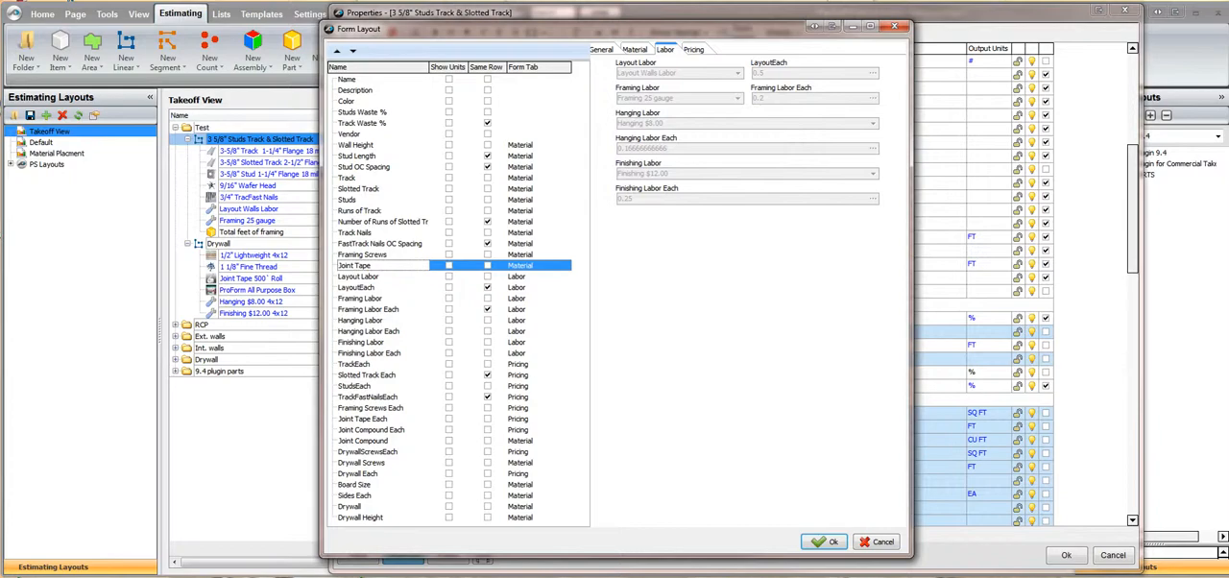
Move Joint Compound up the property list to directly below Joint Tape
left_click(363, 440)
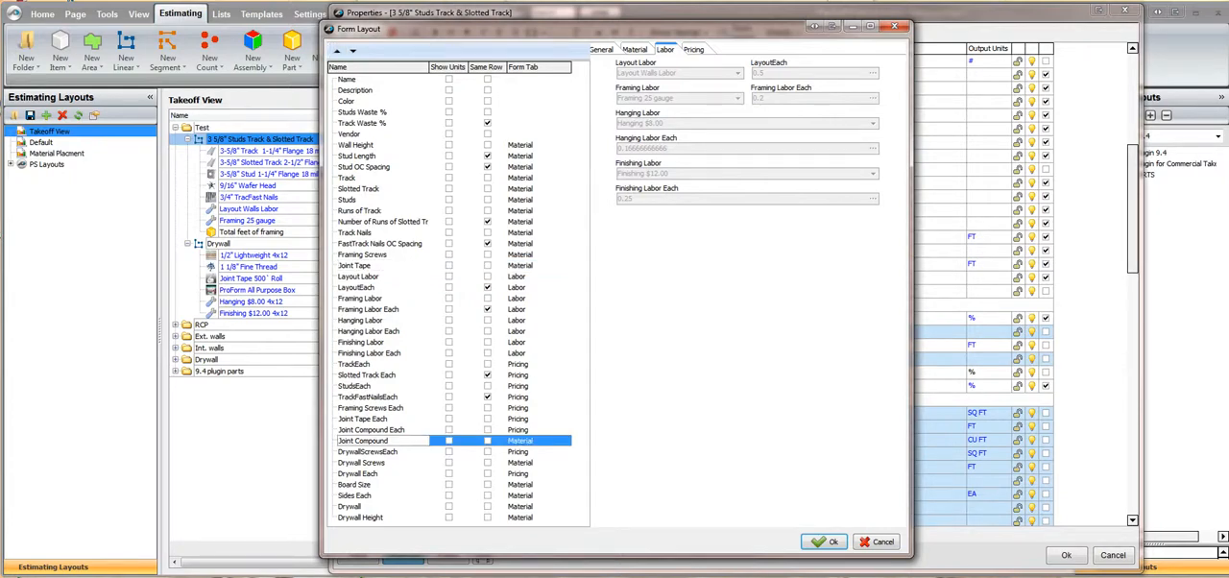
left_click(337, 51)
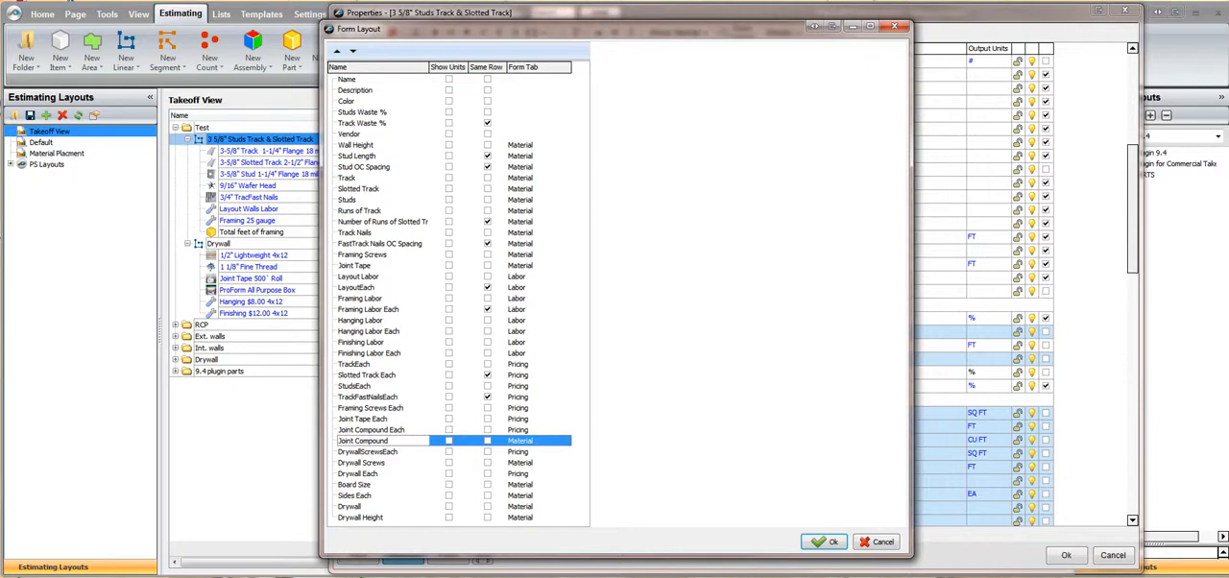
left_click(337, 51)
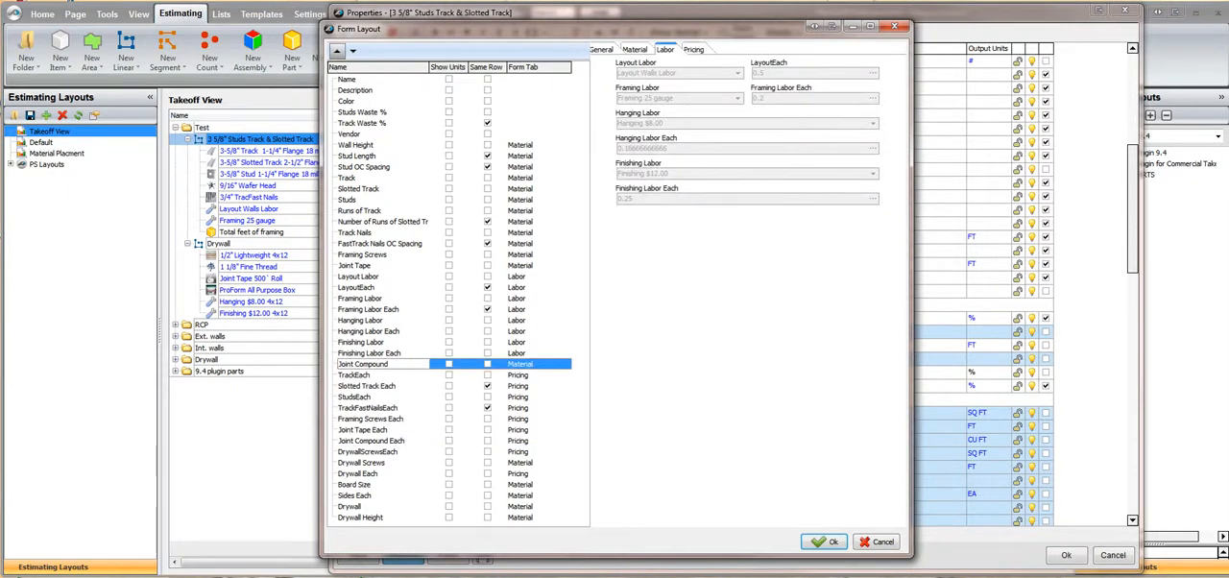
left_click(337, 51)
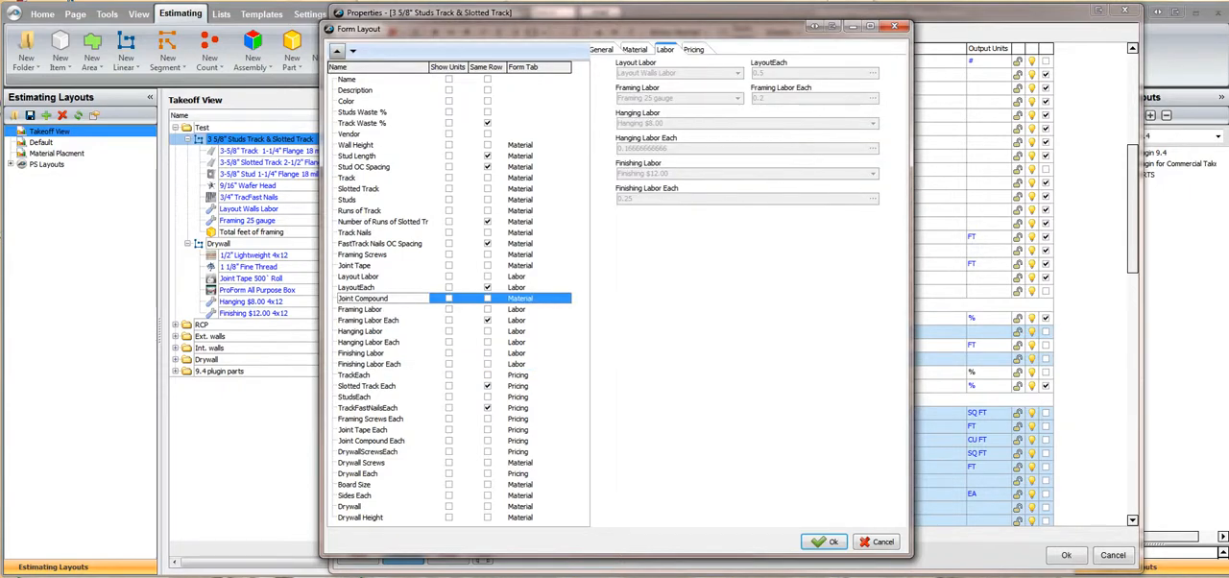
left_click(337, 51)
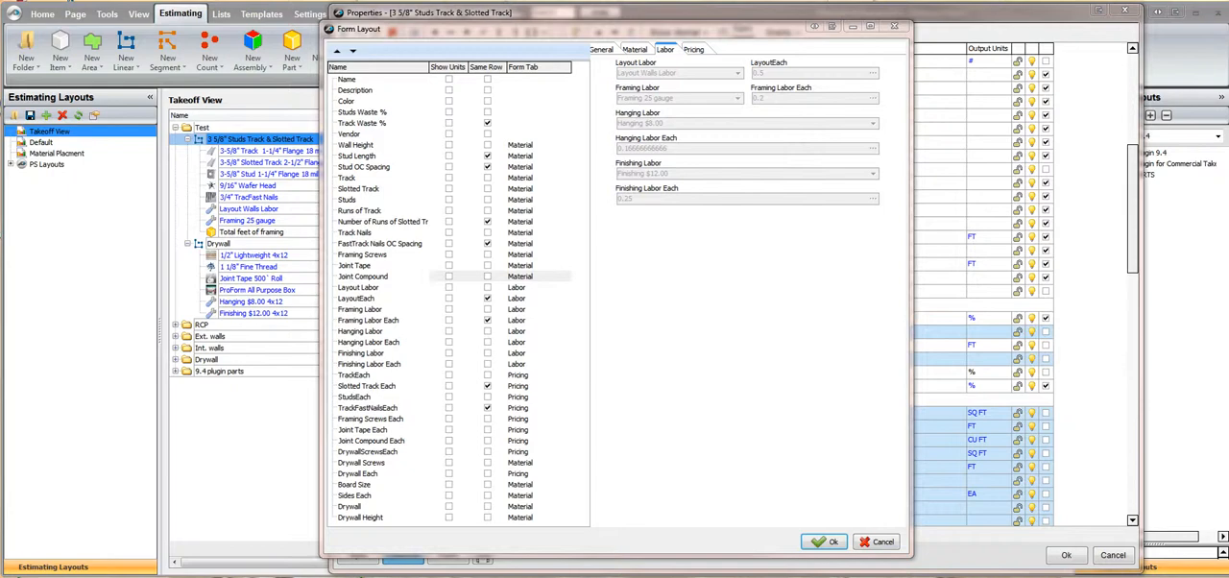
Move Drywall Each directly above Drywall Screws, and move Drywall up to directly below Joint Compound
left_click(368, 473)
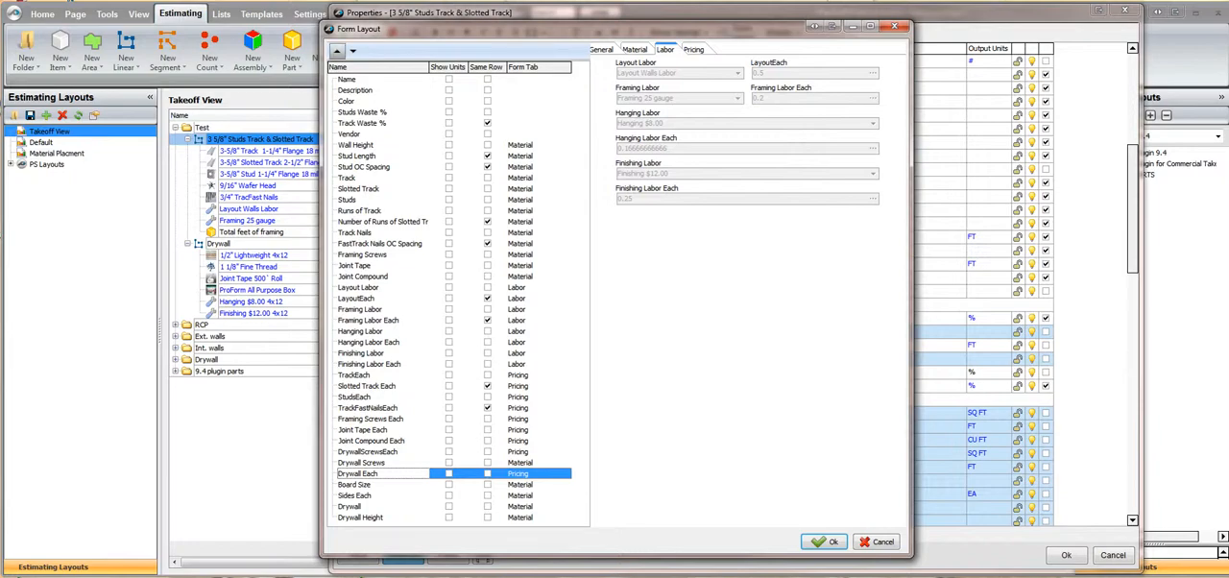
left_click(337, 50)
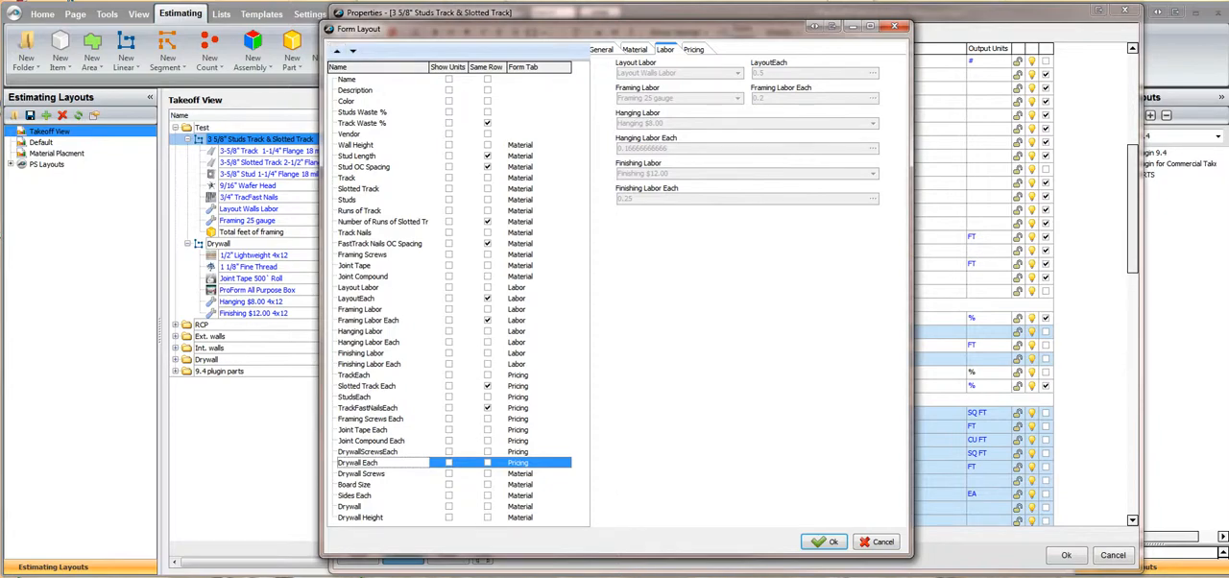
left_click(351, 506)
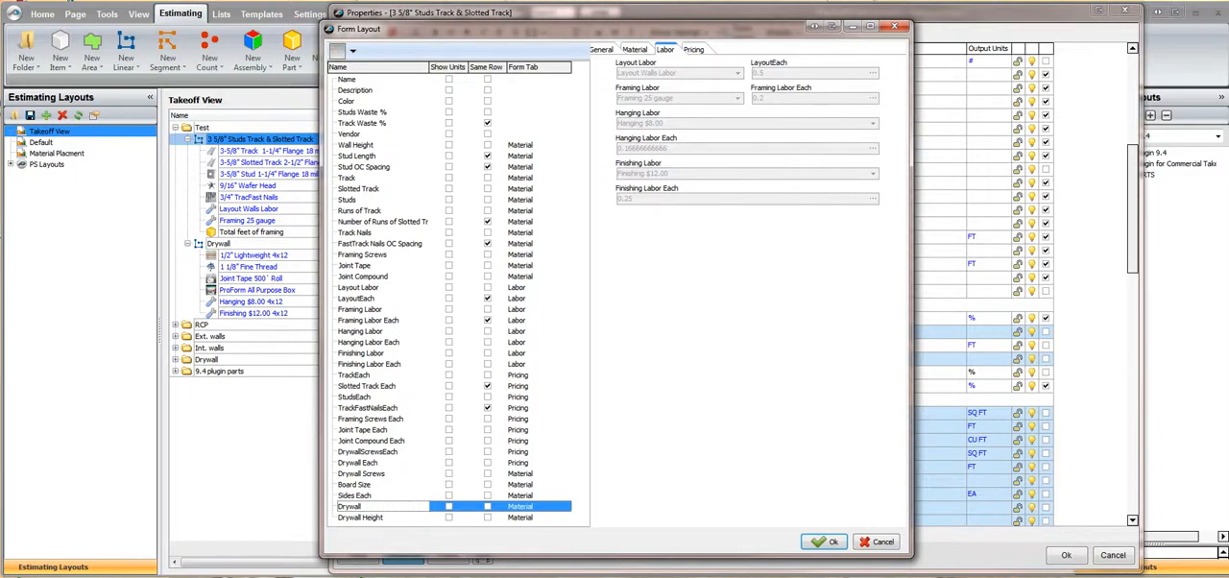
left_click(337, 50)
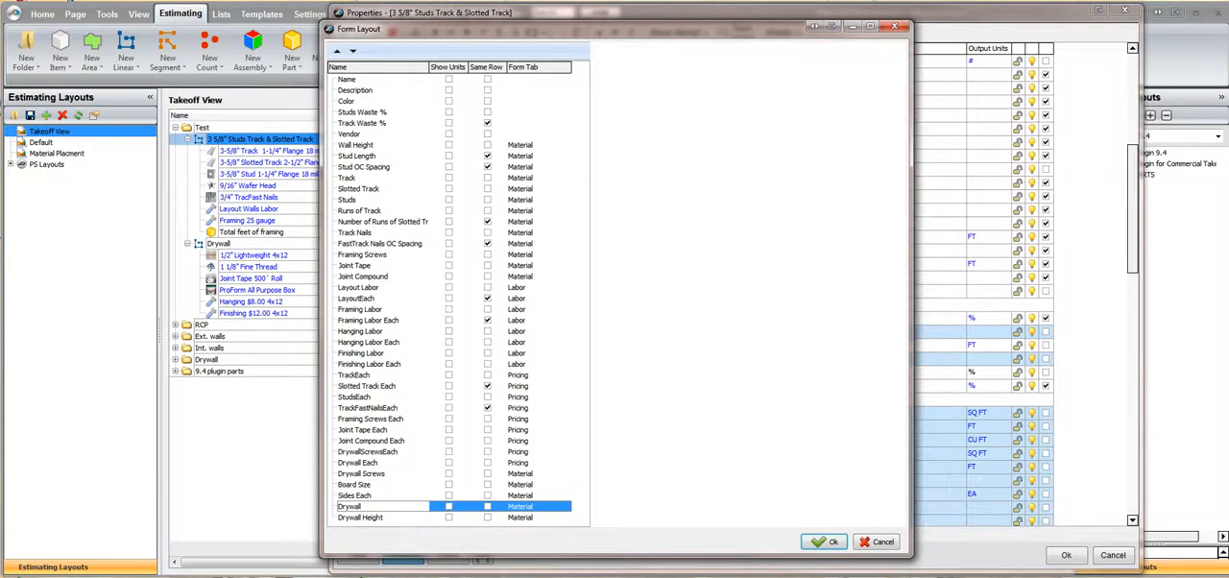
left_click(337, 51)
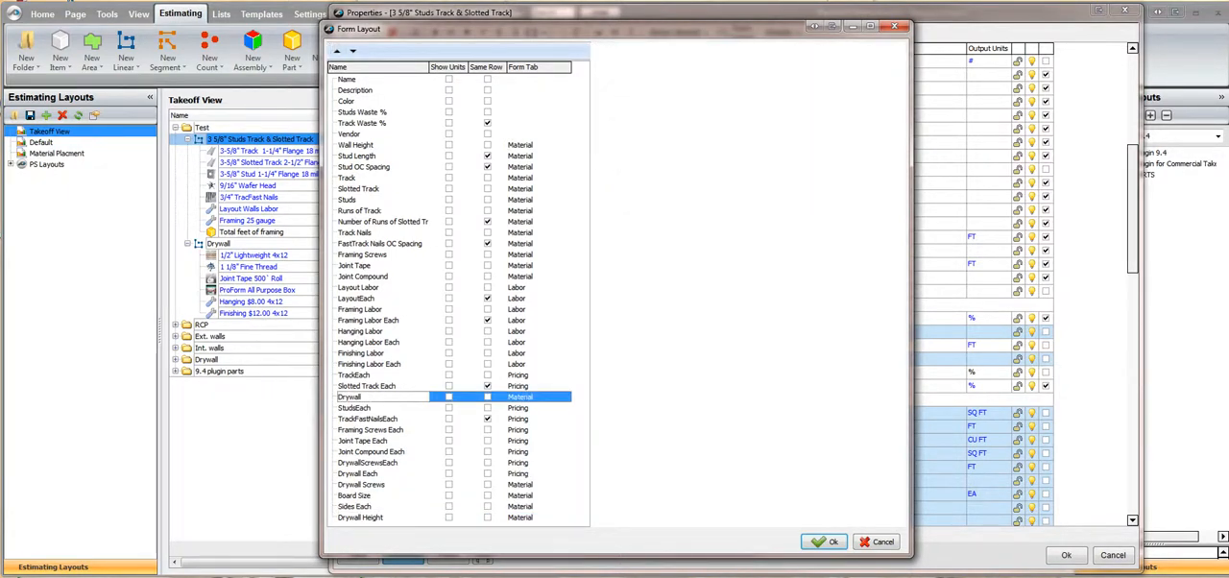
left_click(337, 51)
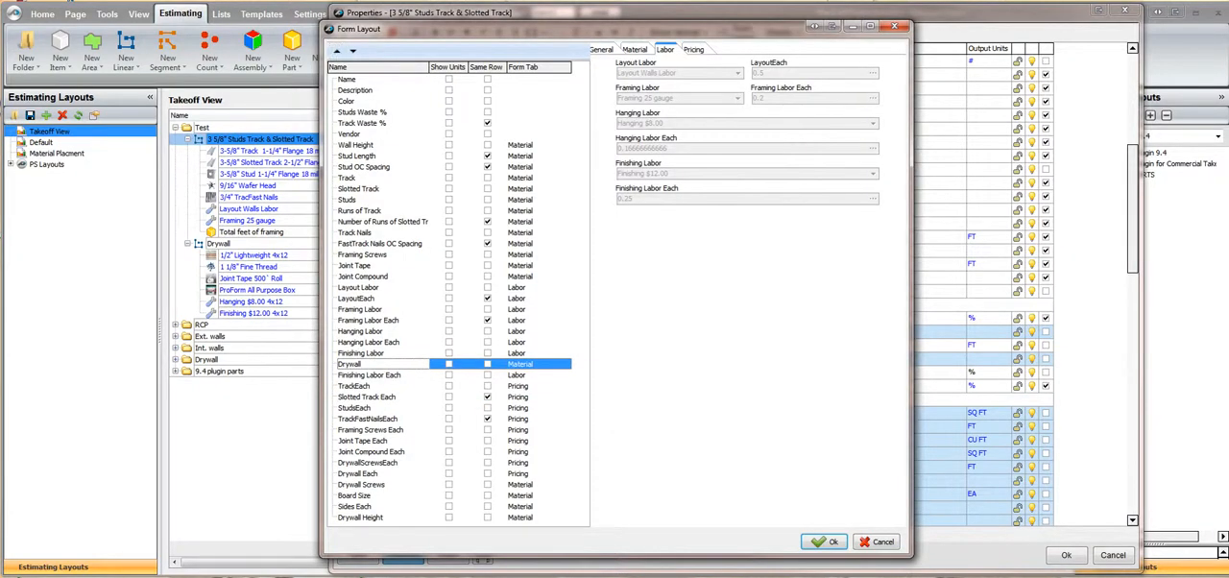
left_click(337, 51)
left_click(337, 51)
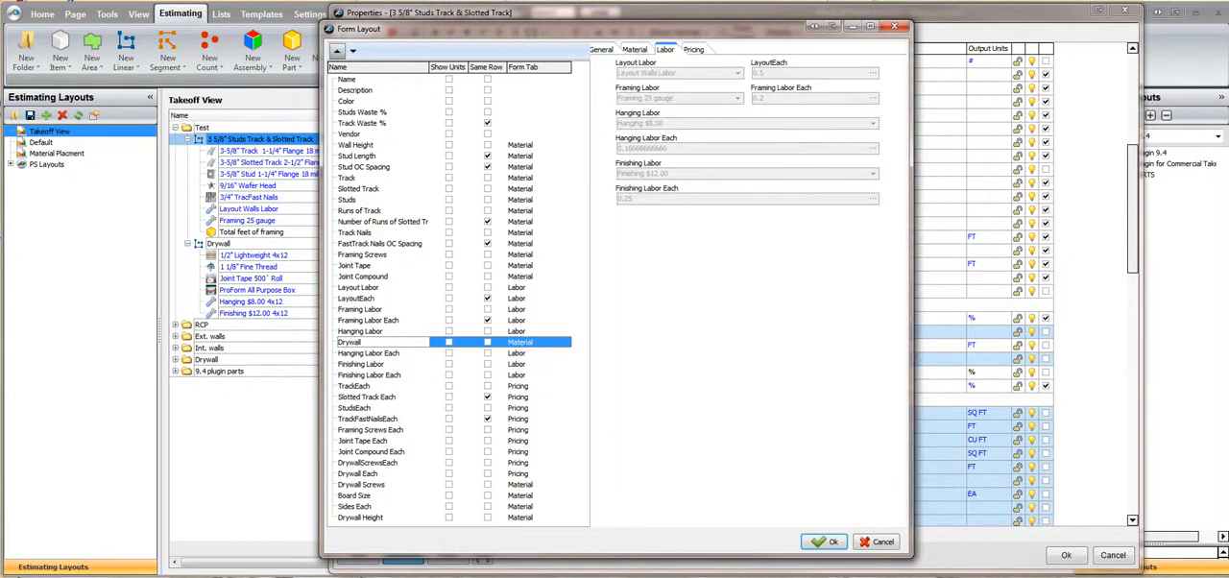
left_click(337, 50)
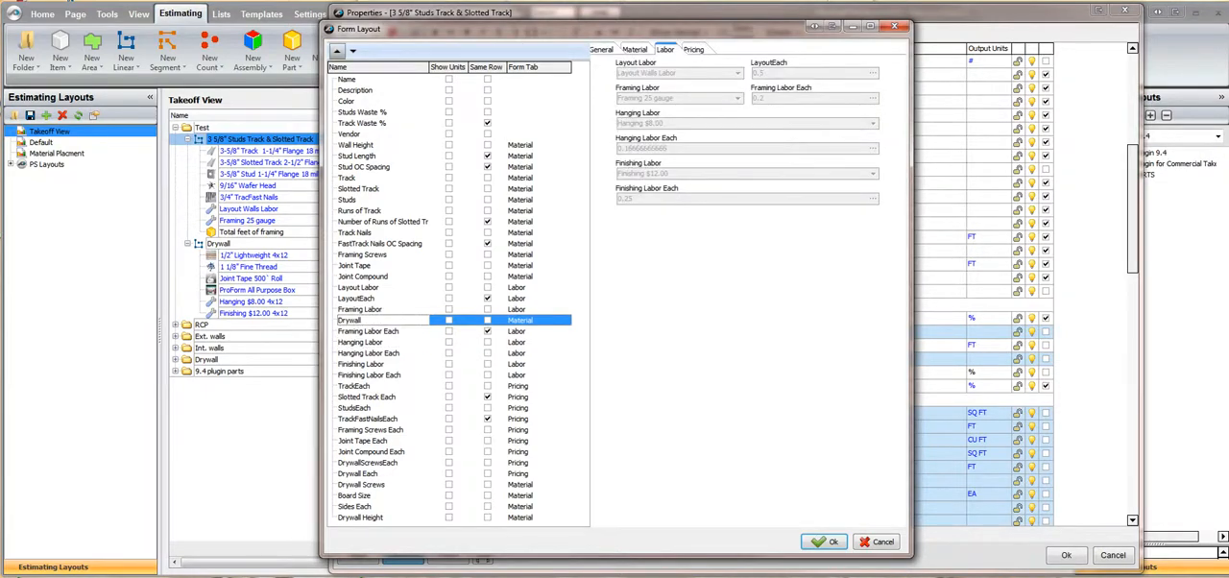
left_click(337, 51)
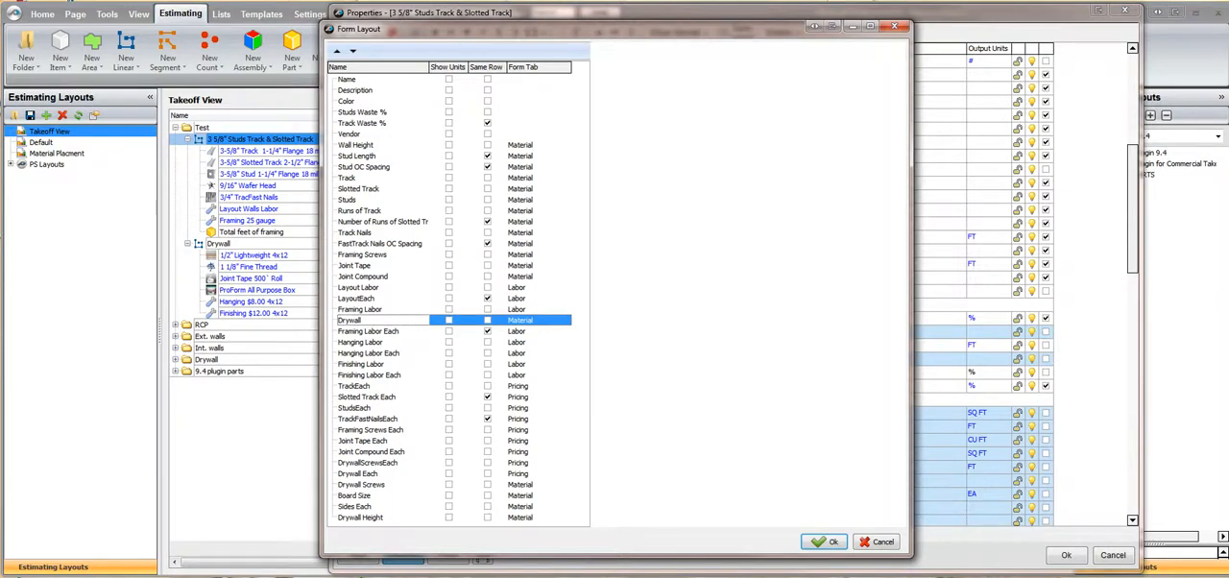
left_click(337, 50)
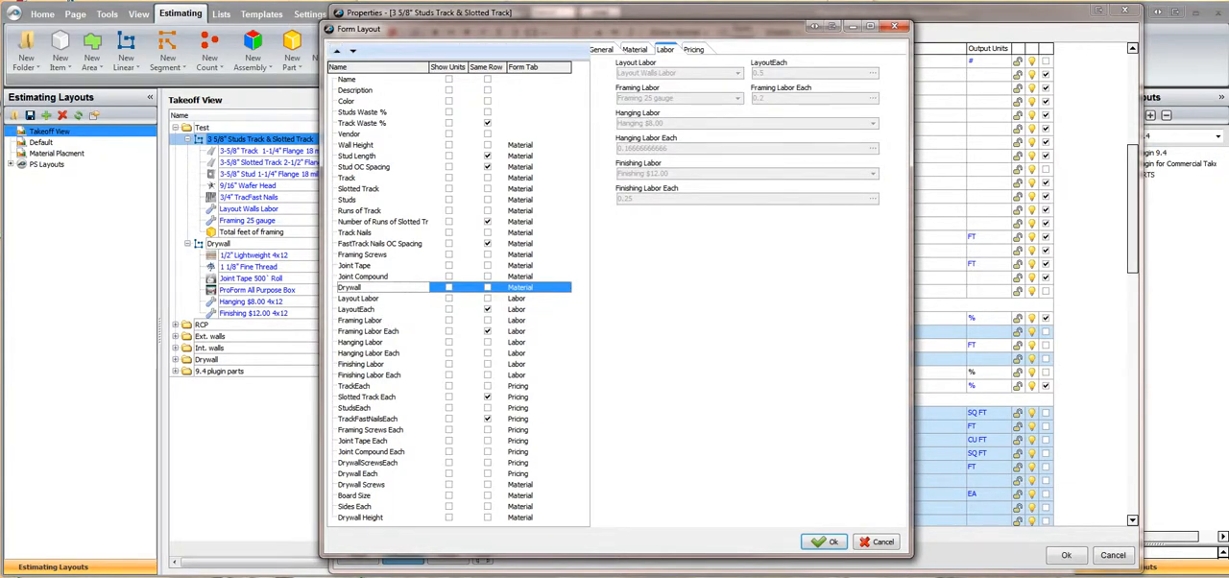
Move Drywall Height up the property list to directly below Drywall
left_click(361, 517)
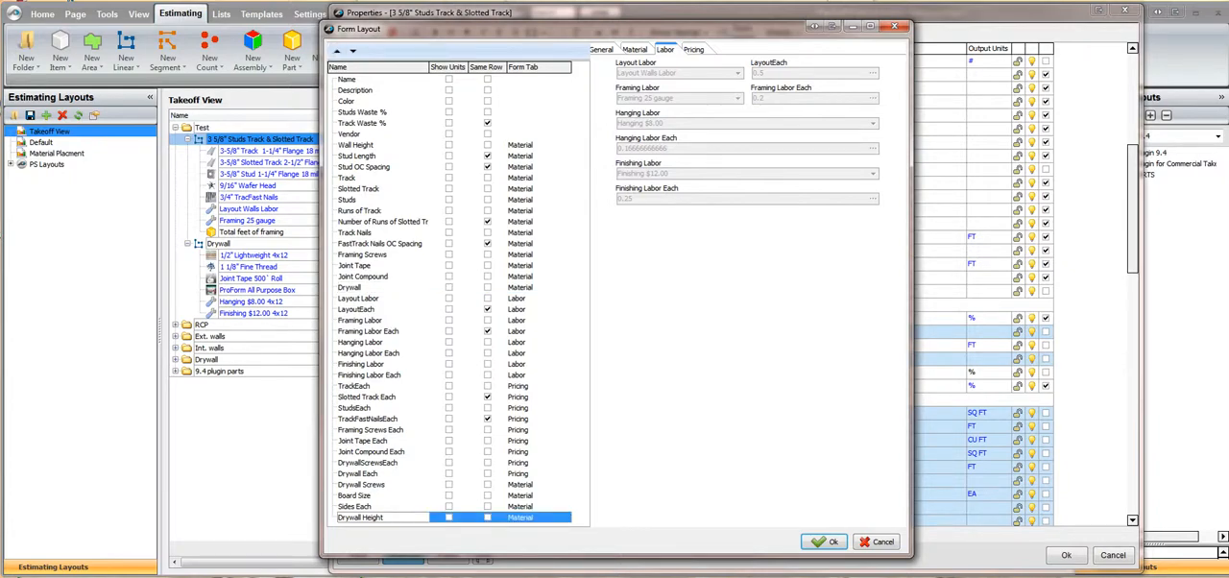
left_click(336, 52)
left_click(337, 52)
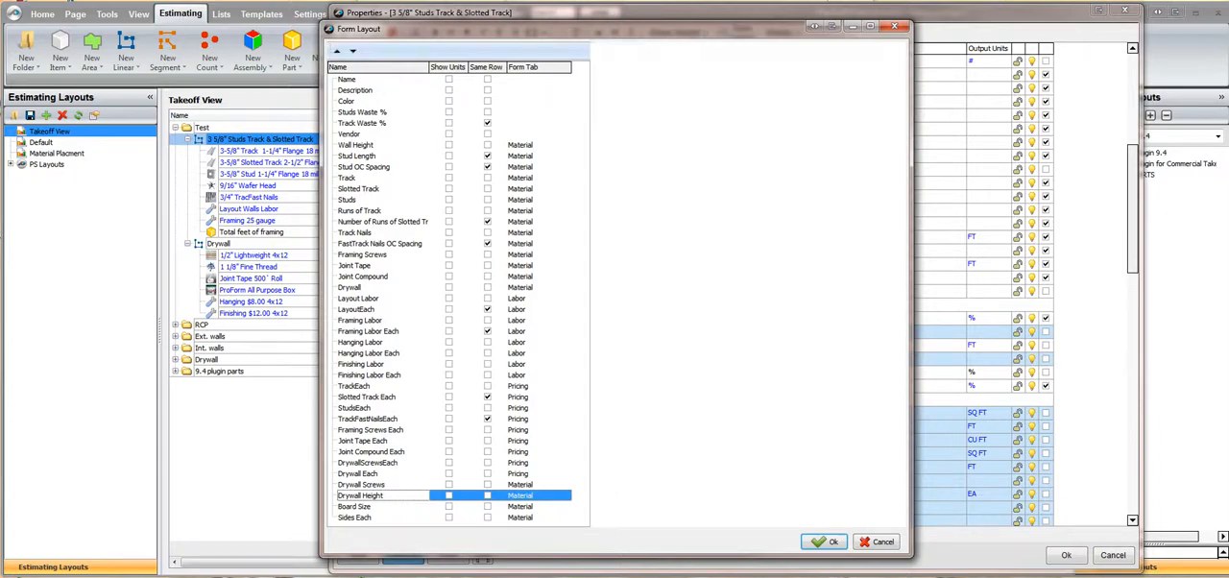
left_click(337, 52)
left_click(337, 52)
left_click(337, 52)
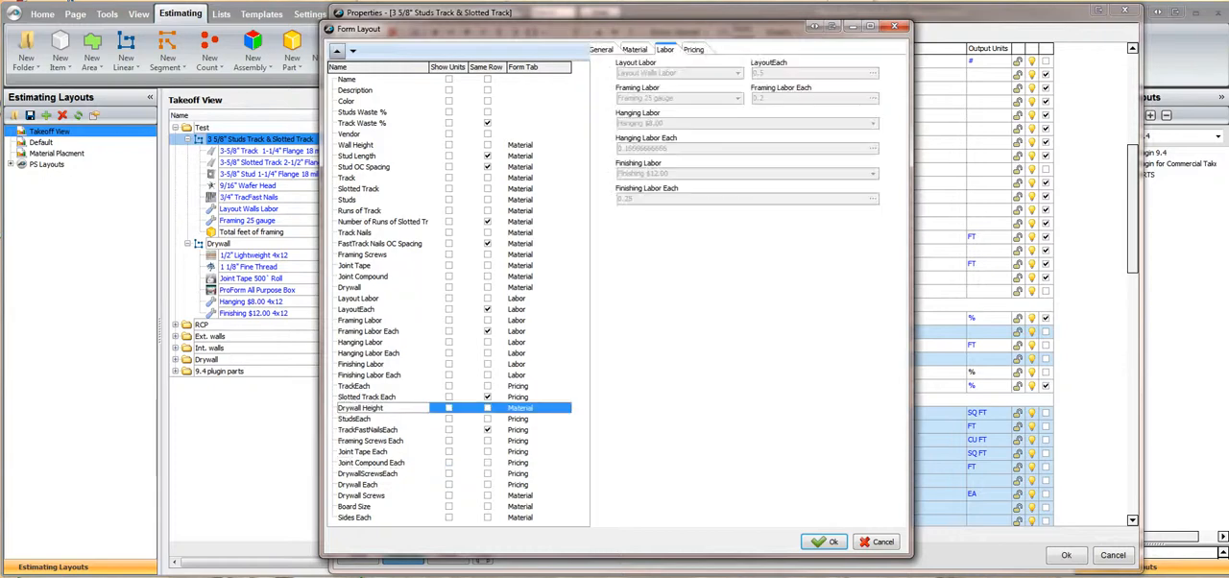
left_click(337, 51)
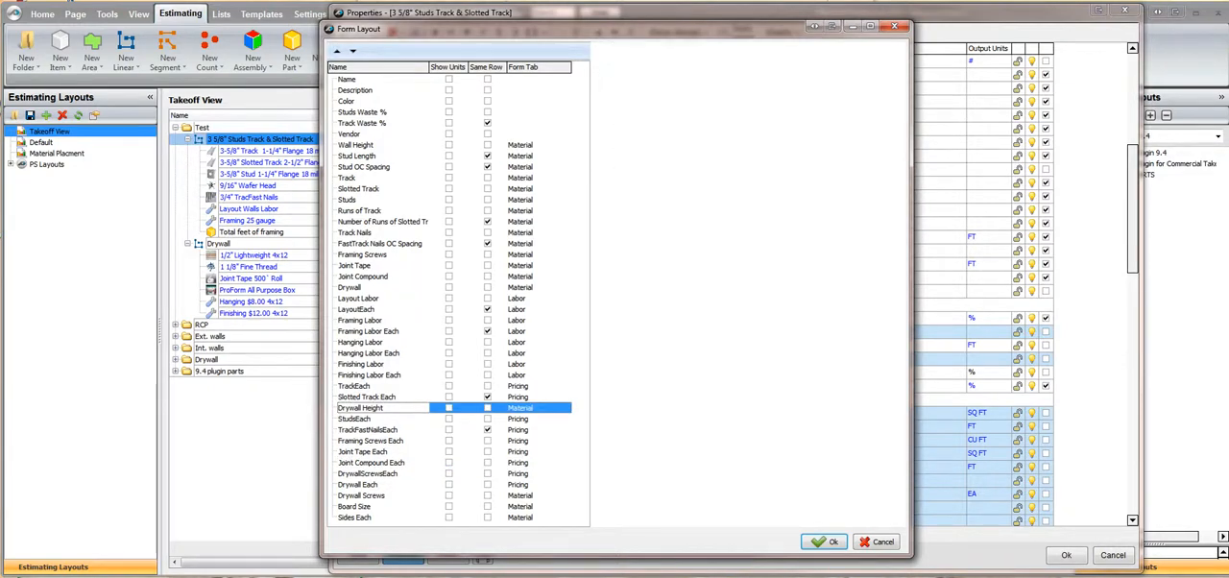
left_click(337, 51)
left_click(337, 51)
left_click(337, 51)
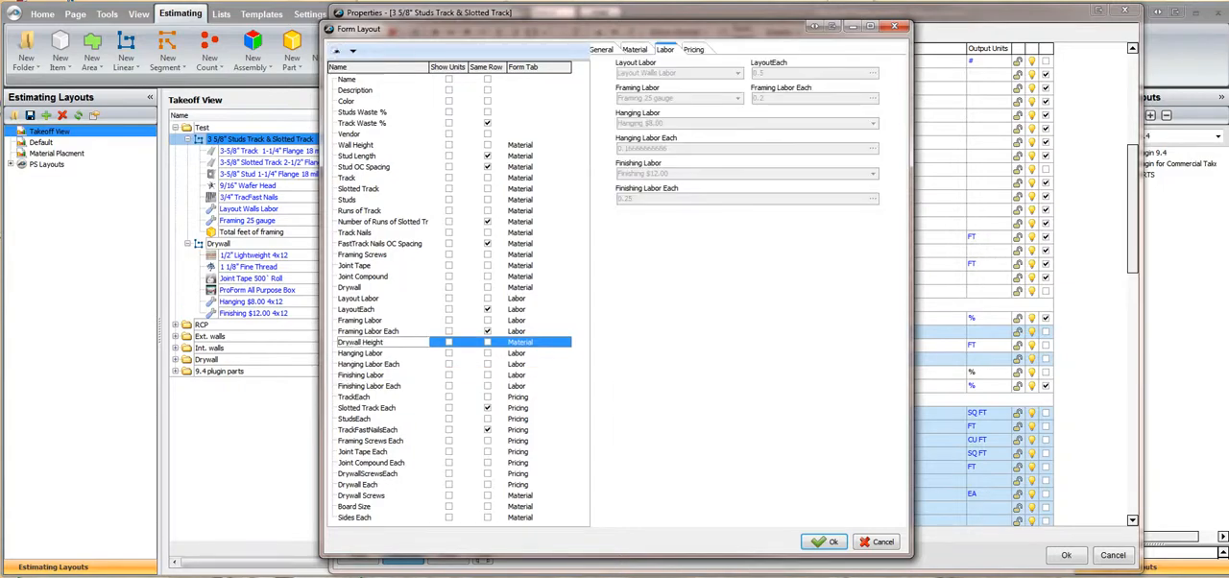
left_click(337, 51)
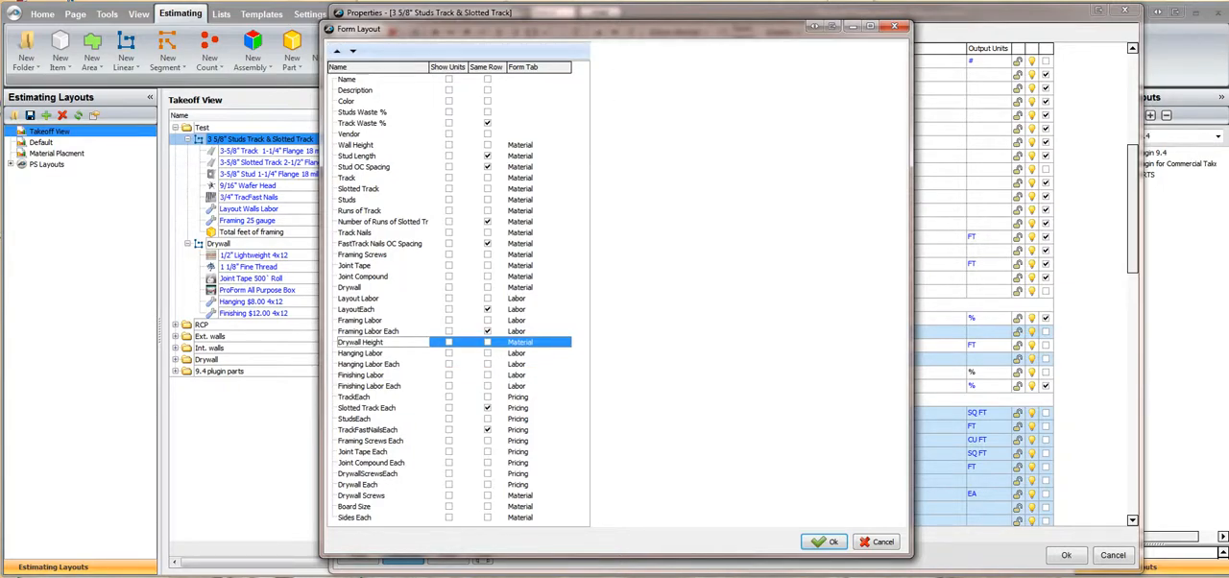
left_click(337, 50)
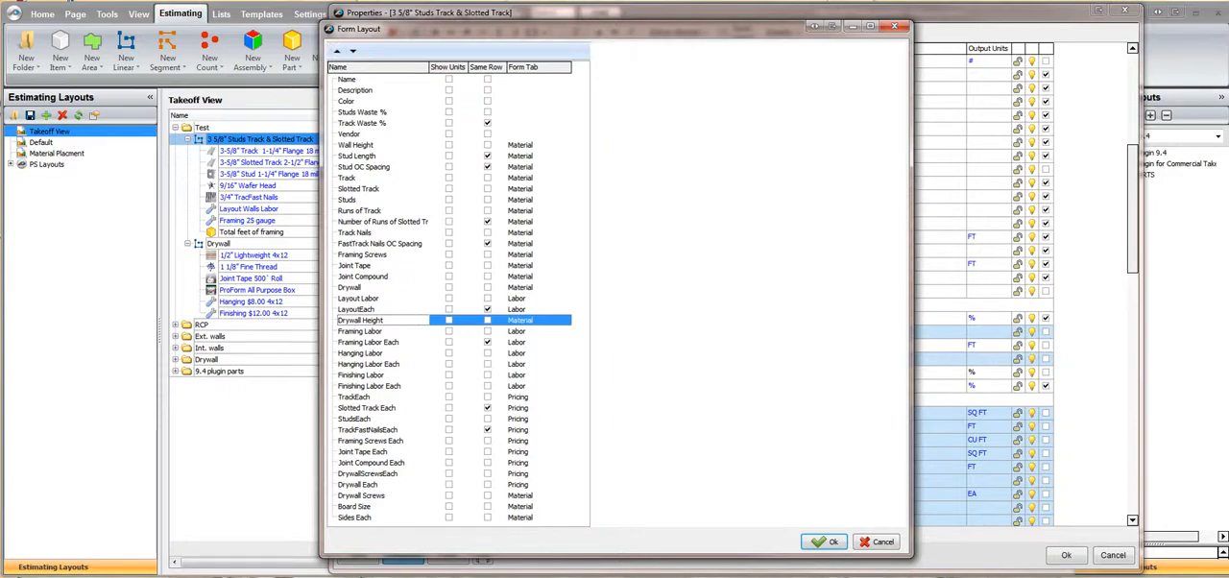
left_click(337, 51)
left_click(337, 51)
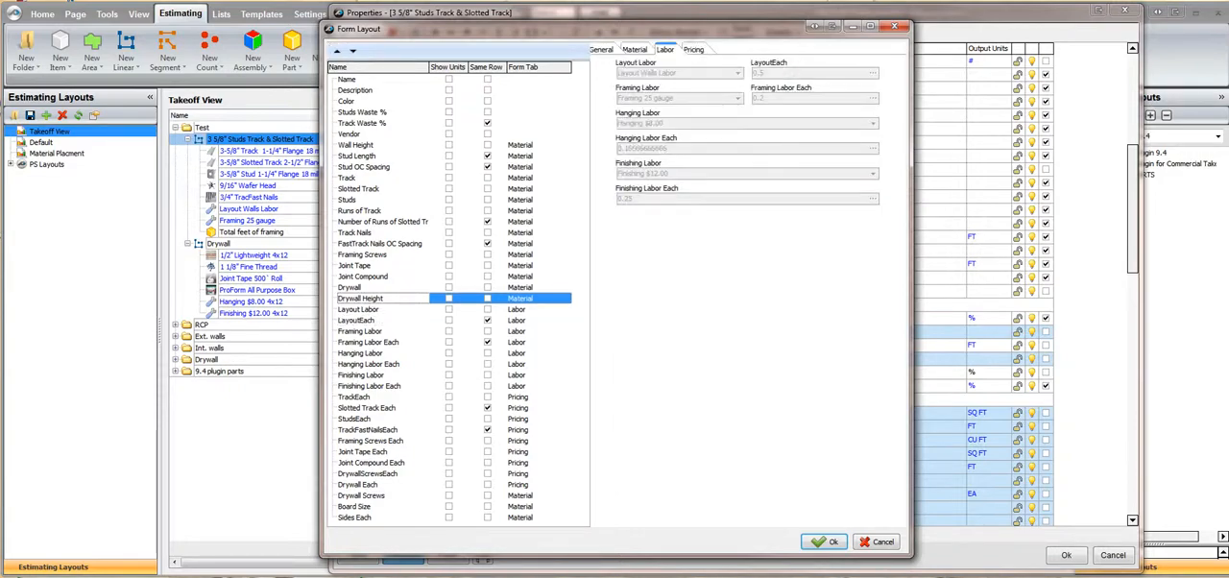
Move Drywall Screws up the property list to directly below Drywall Height
left_click(361, 495)
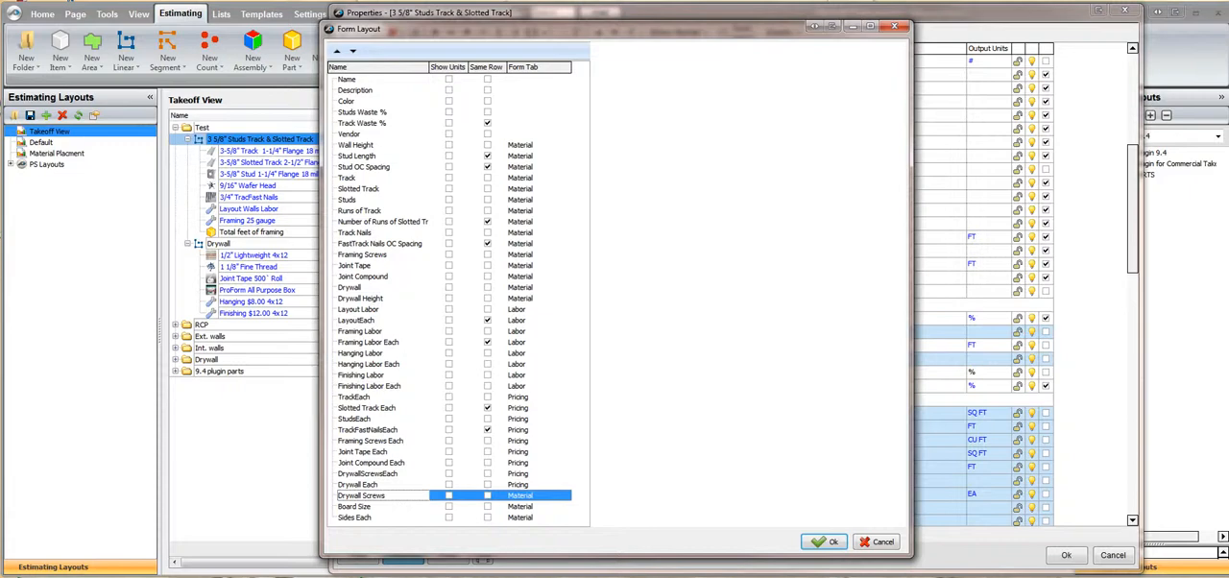
left_click(336, 51)
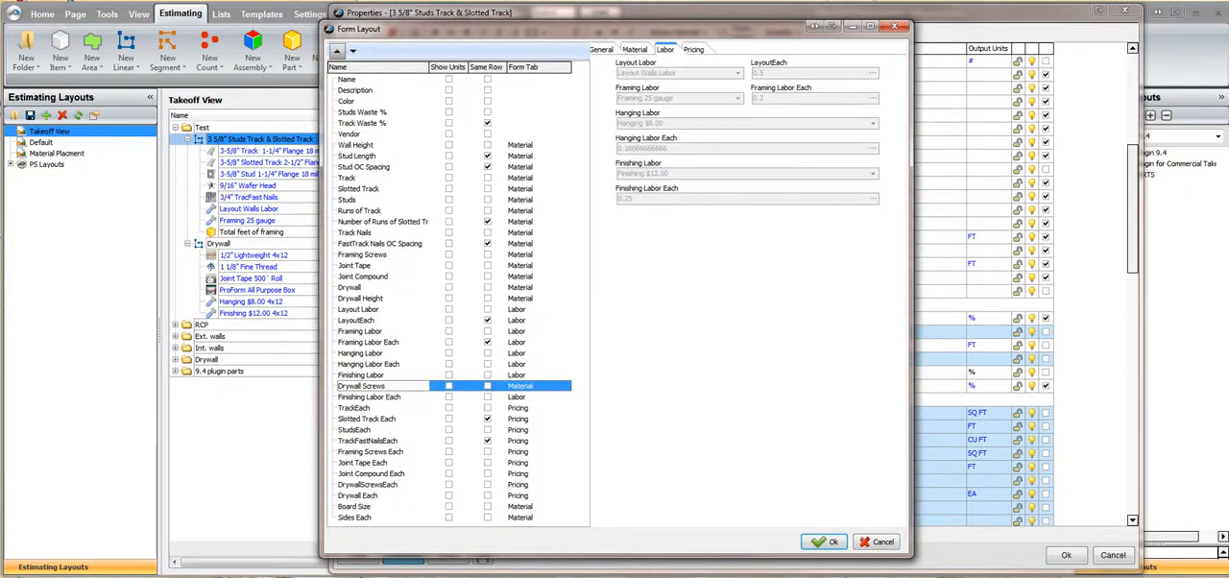
left_click(337, 51)
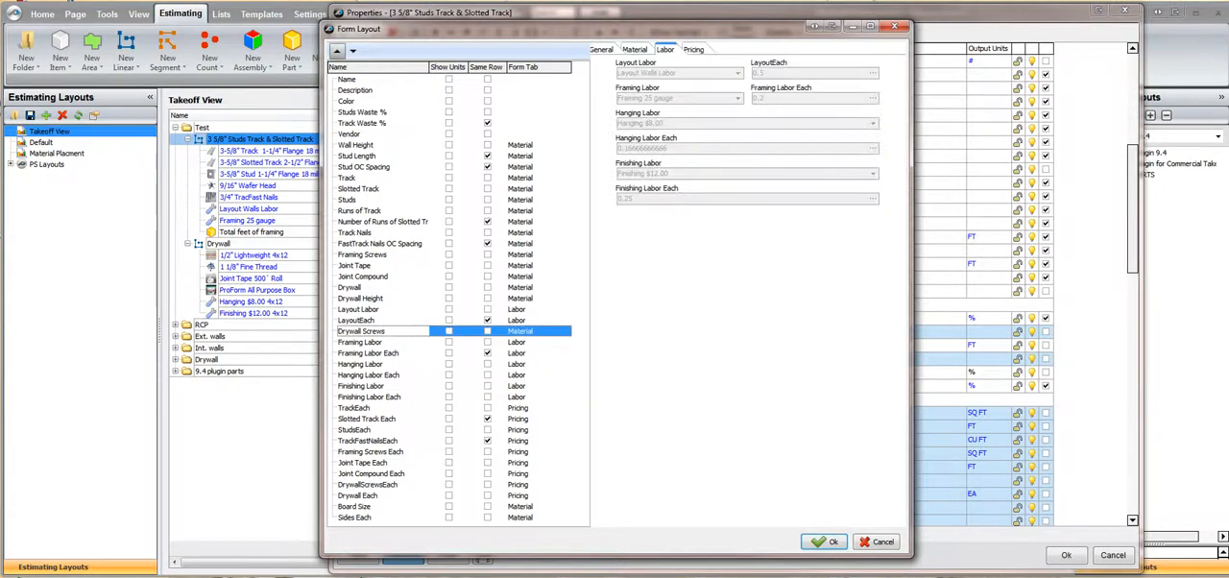
left_click(337, 51)
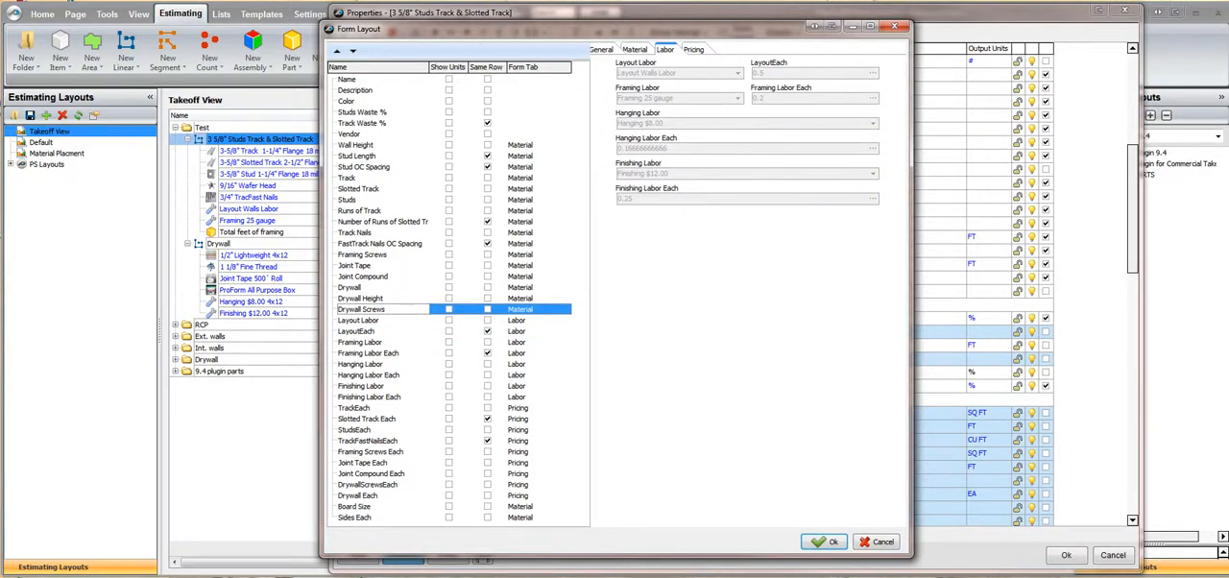
Move Board Size up the property list to directly below Drywall Screws
left_click(355, 507)
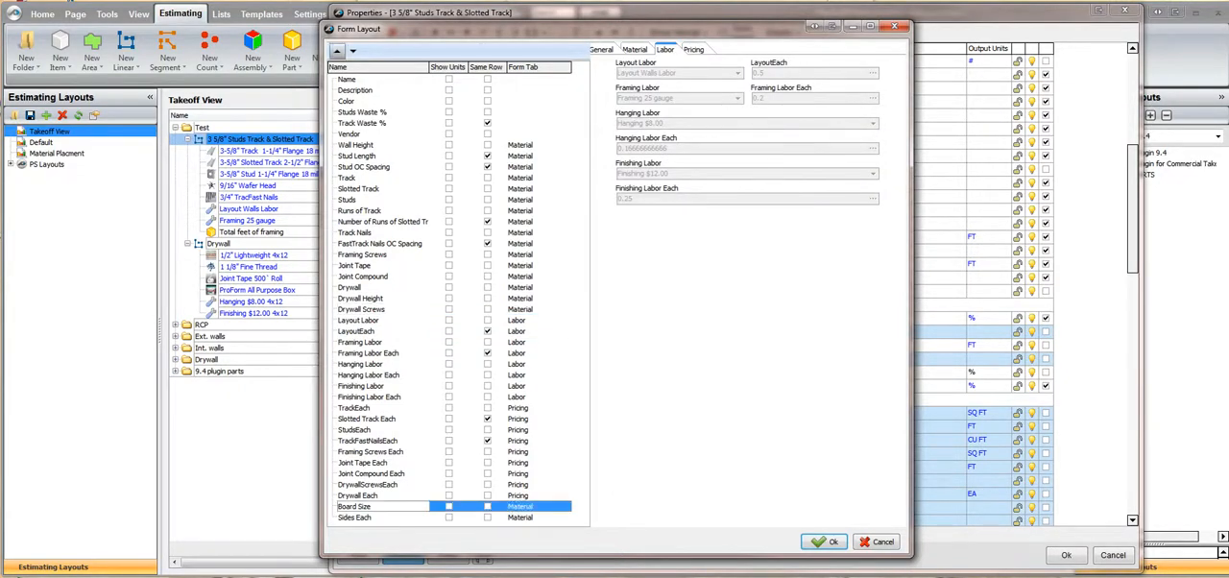
left_click(337, 51)
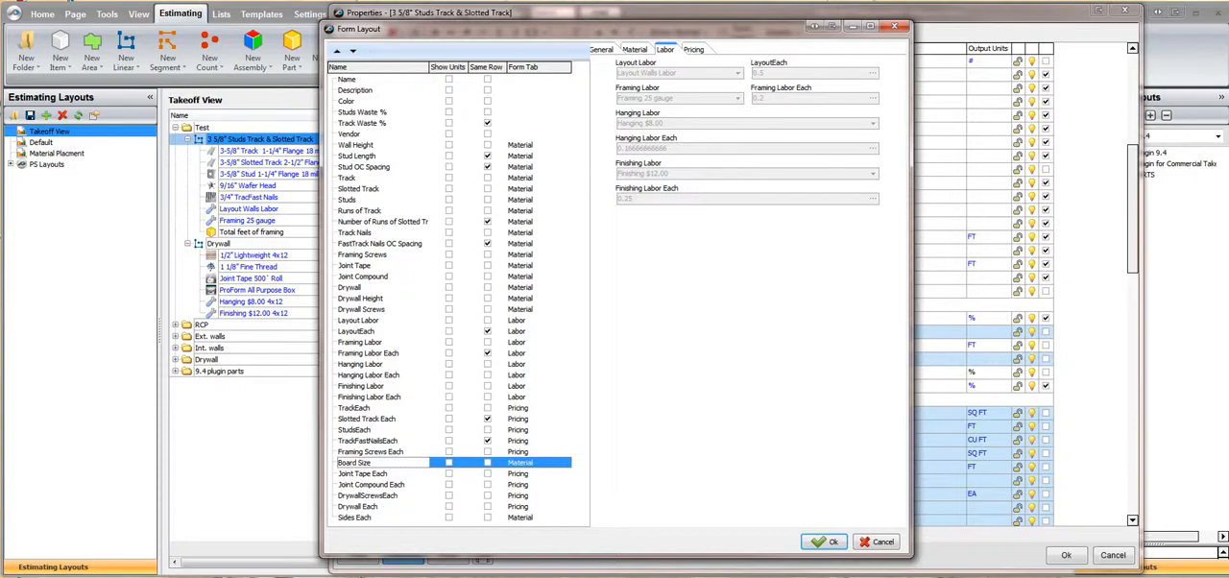
left_click(337, 51)
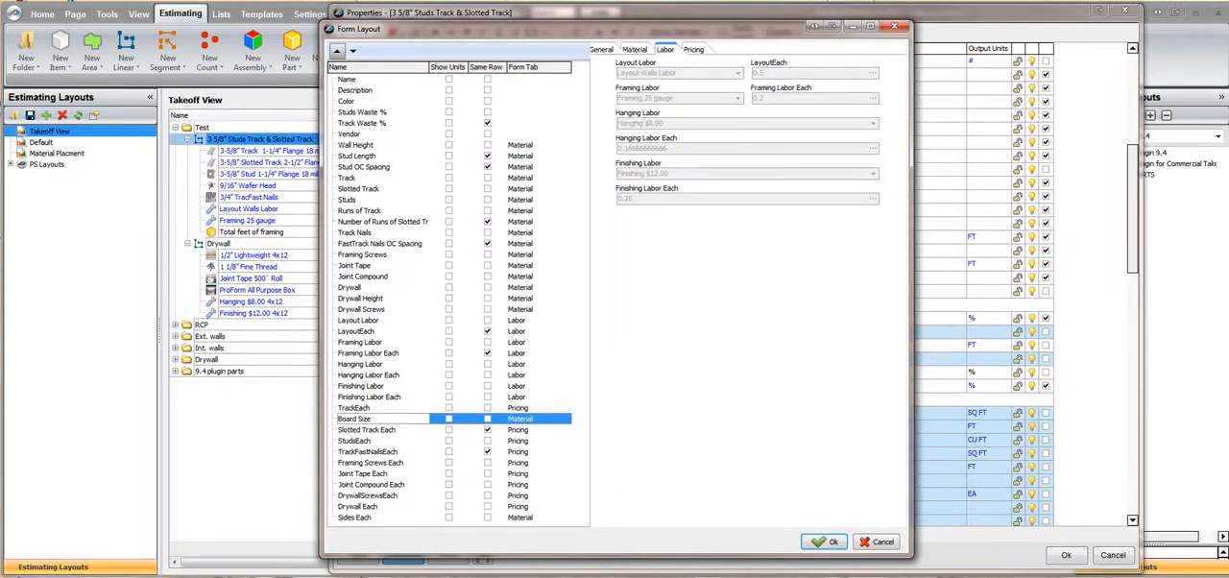
left_click(337, 51)
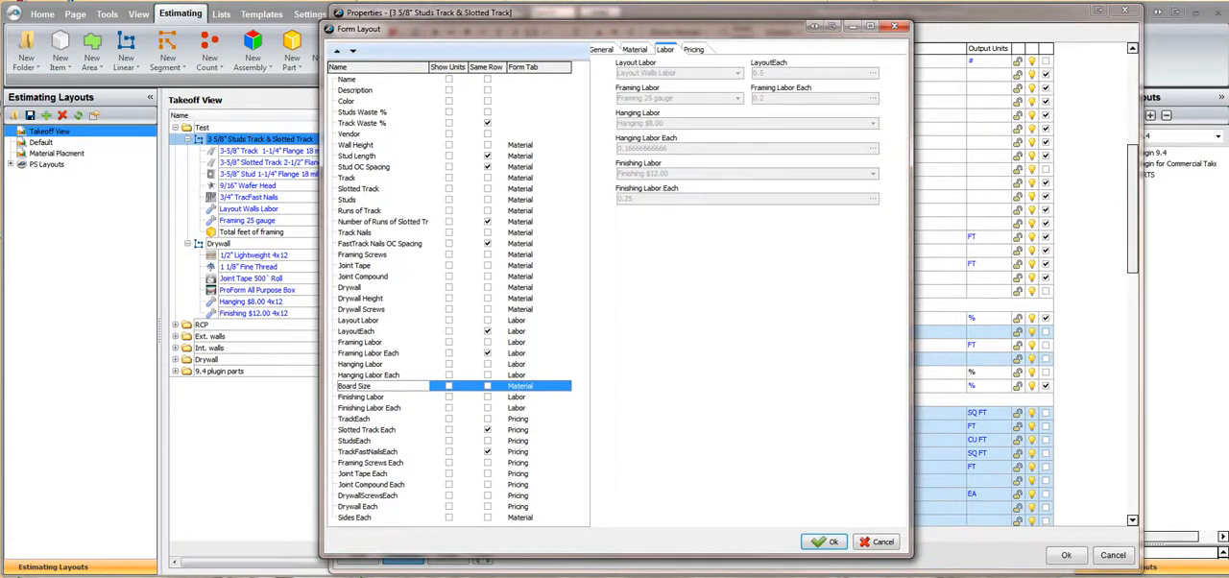
left_click(337, 51)
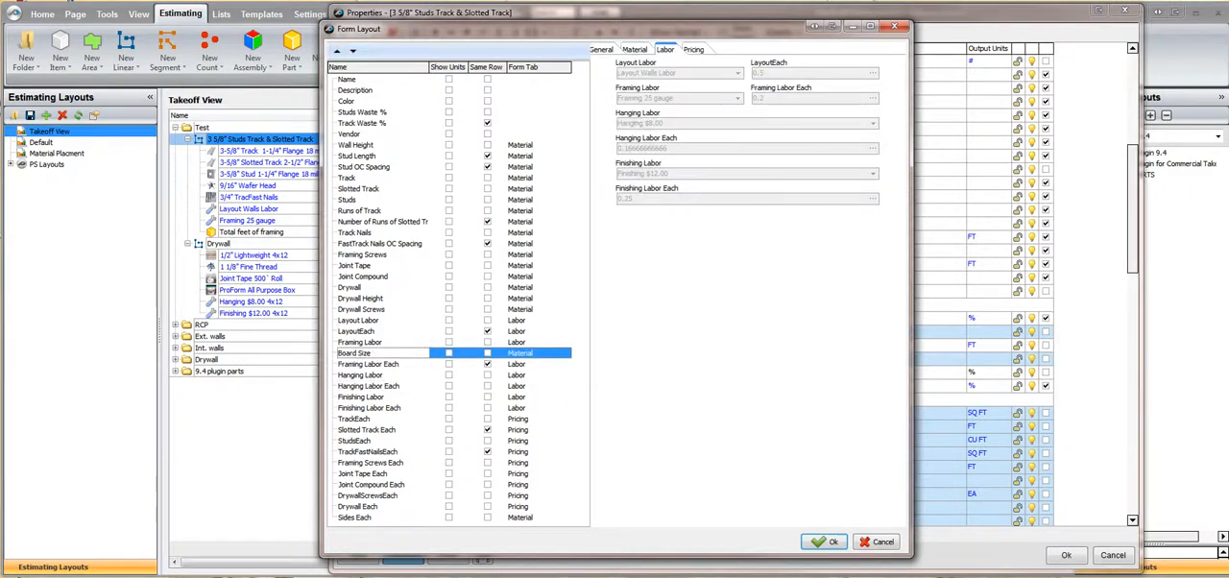
left_click(337, 51)
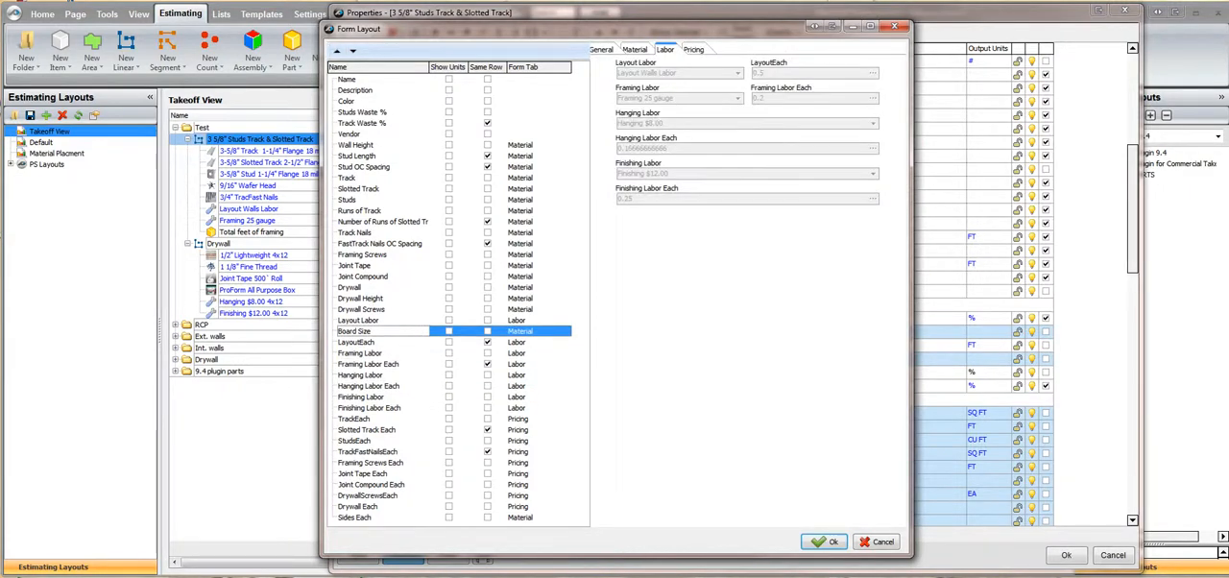
left_click(337, 51)
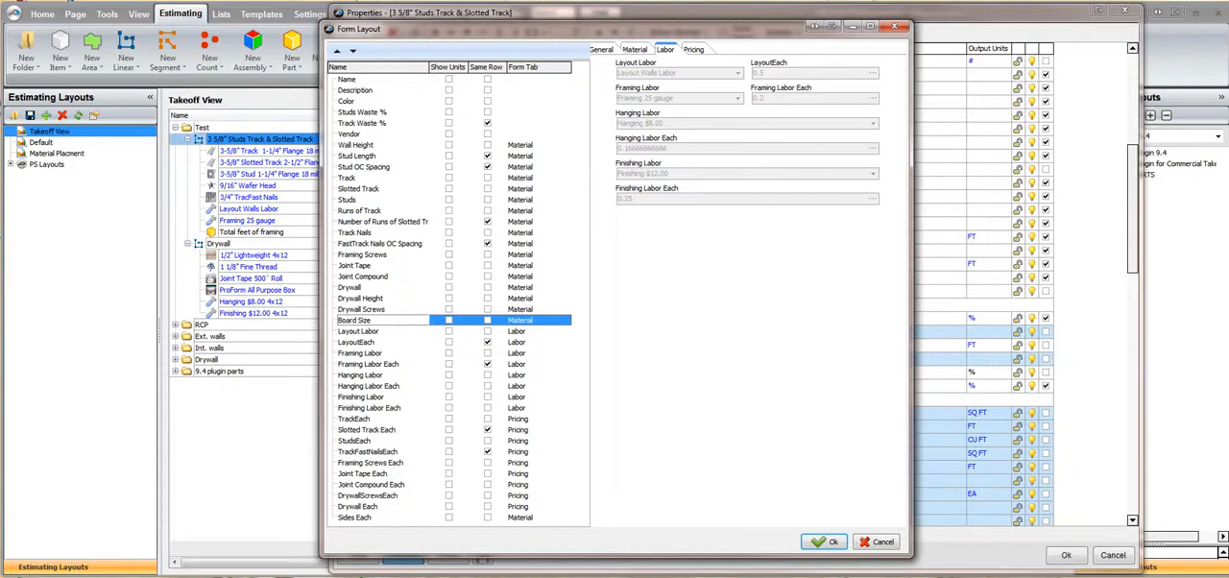
Move Sides Each up the property list to directly below Board Size
left_click(355, 516)
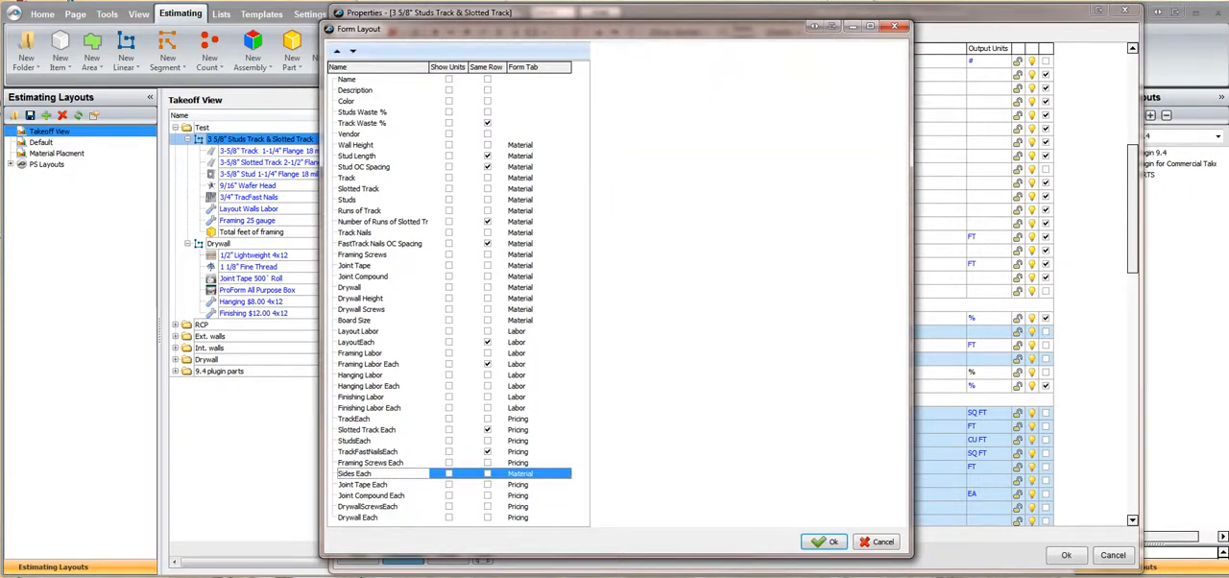
left_click(337, 51)
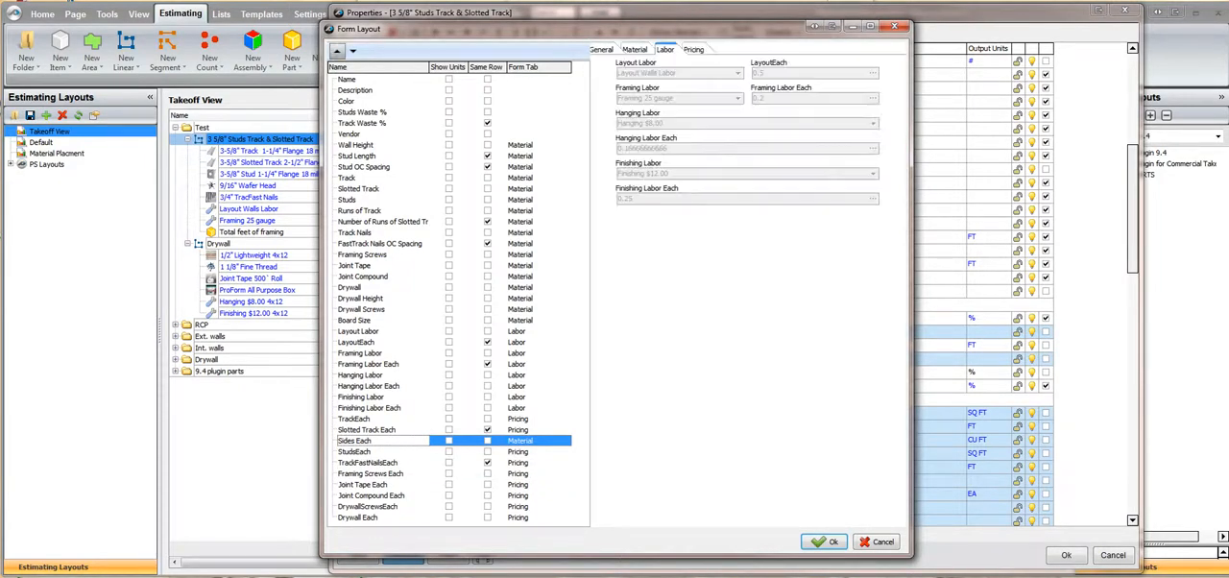
left_click(337, 51)
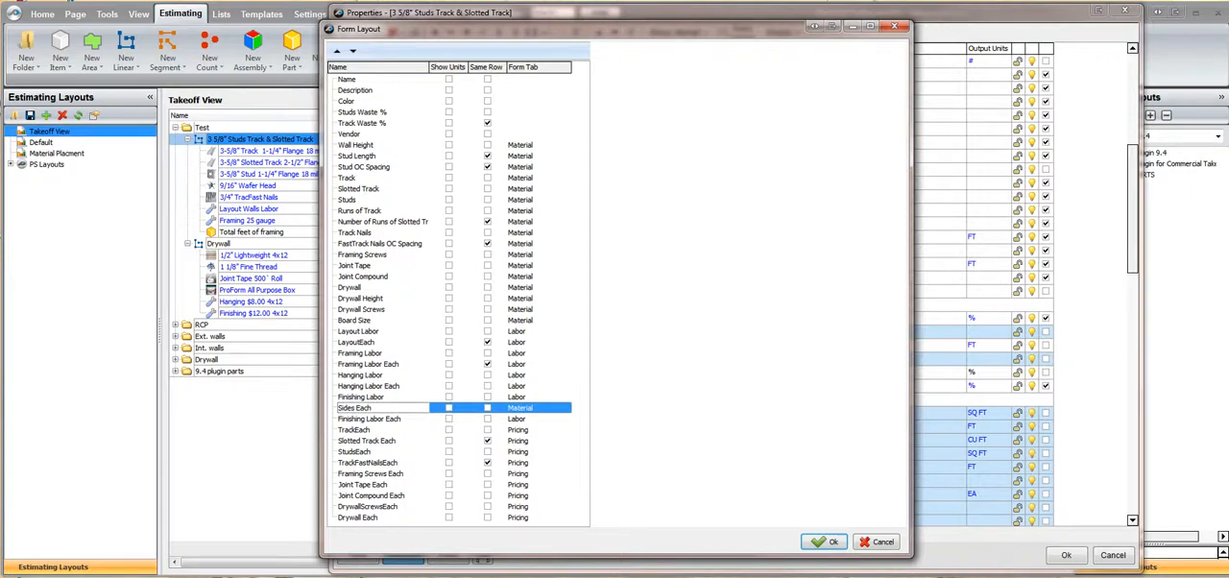
left_click(336, 51)
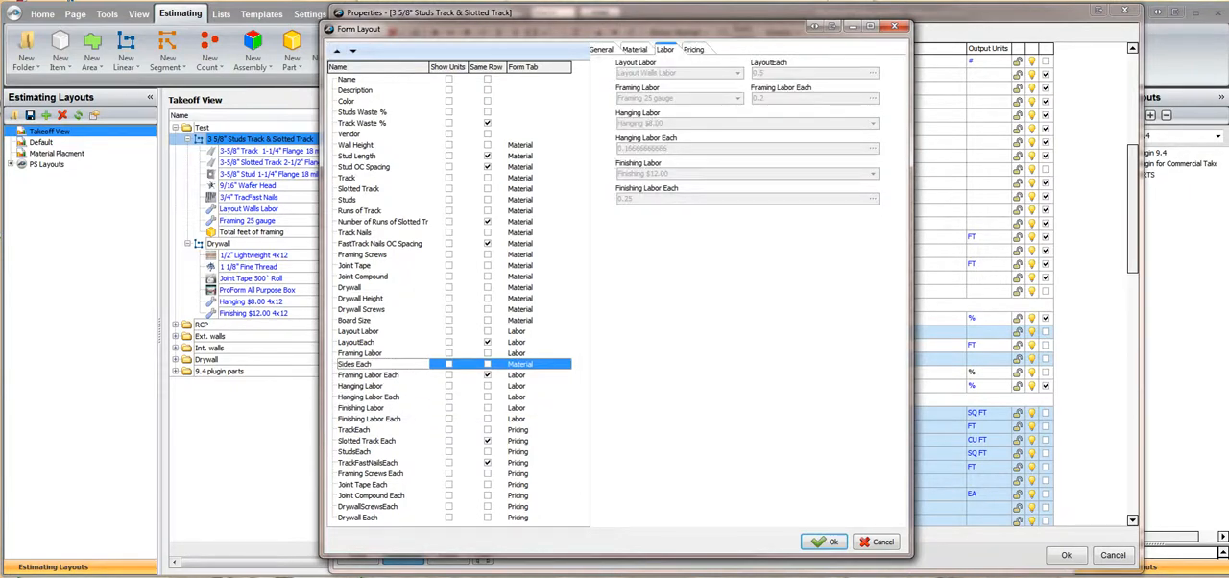
left_click(337, 51)
left_click(337, 50)
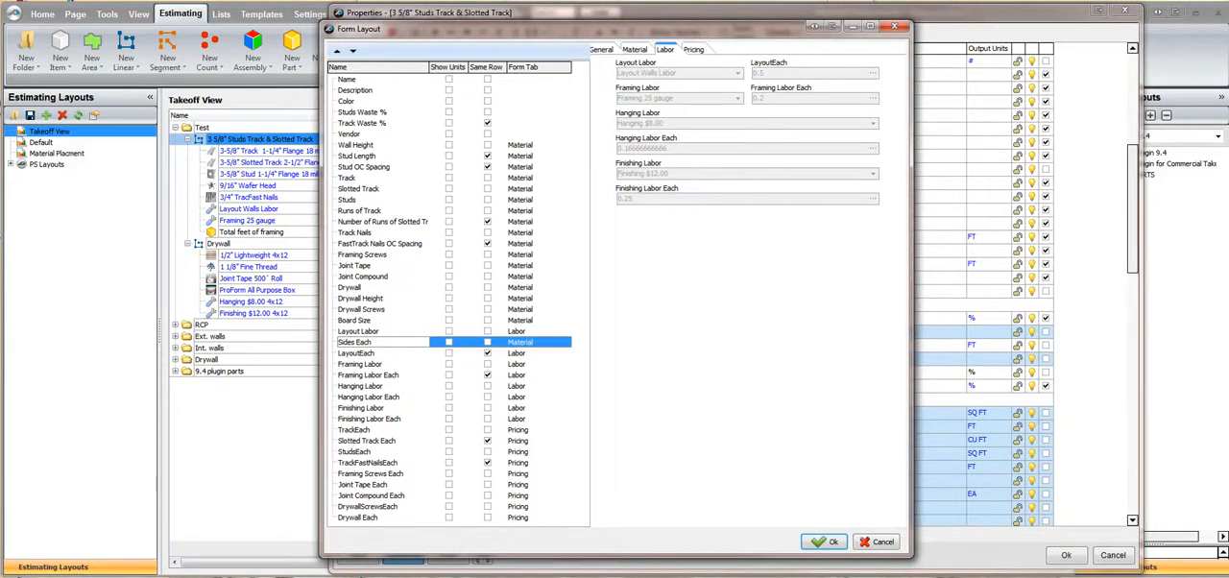
left_click(337, 51)
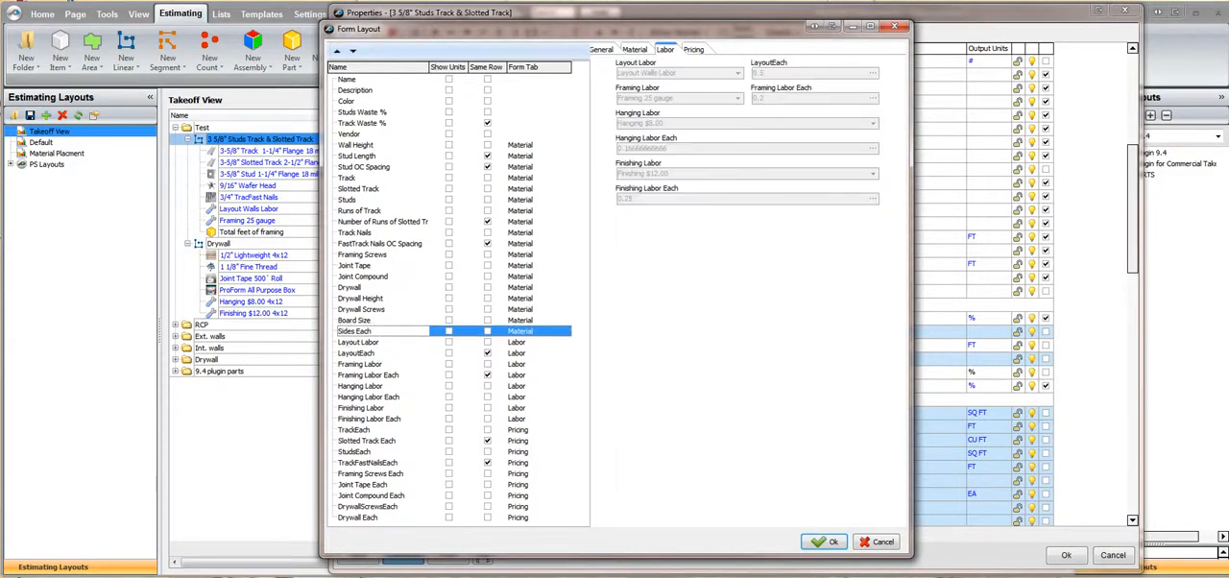
On the Material form, place Sides Each, Drywall Screws, Drywall and Joint Tape on the same row as the property preceding each
left_click(635, 49)
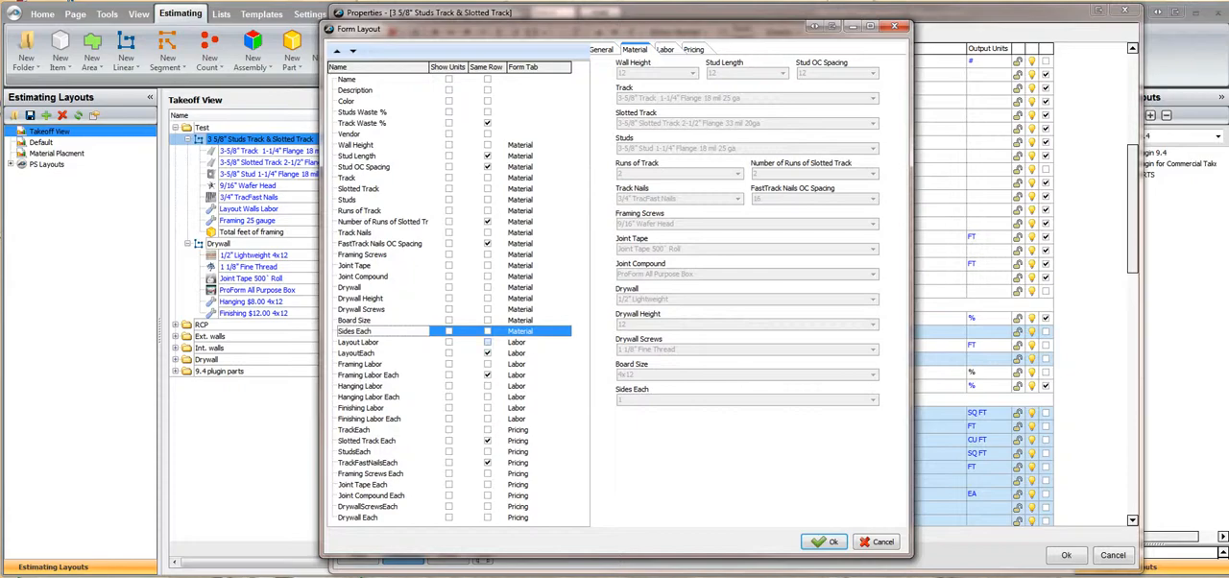
left_click(488, 331)
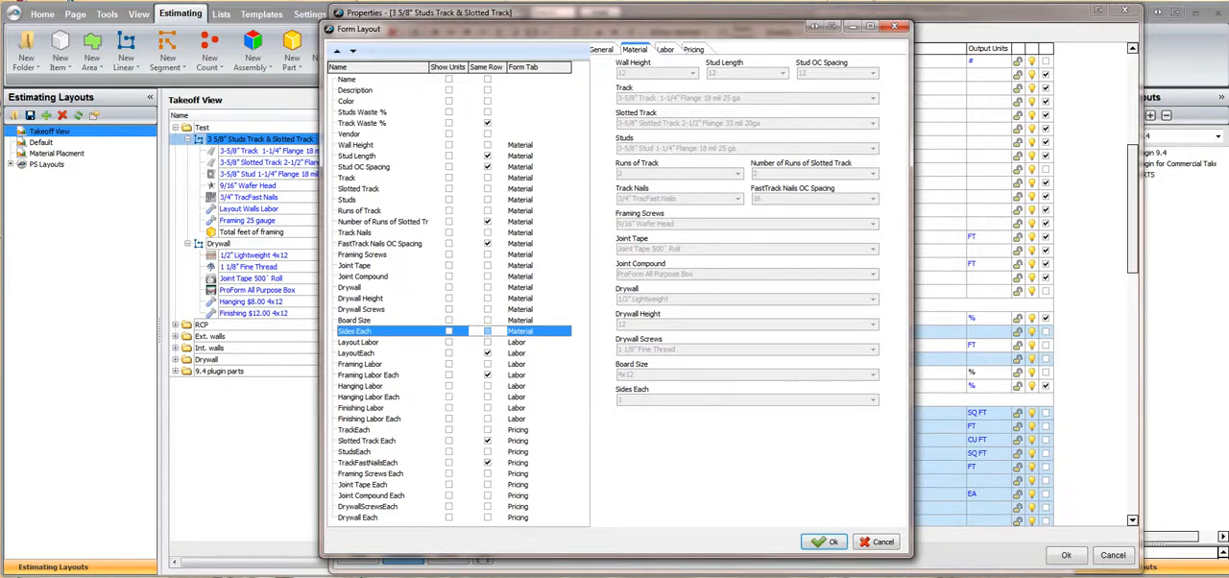
left_click(488, 309)
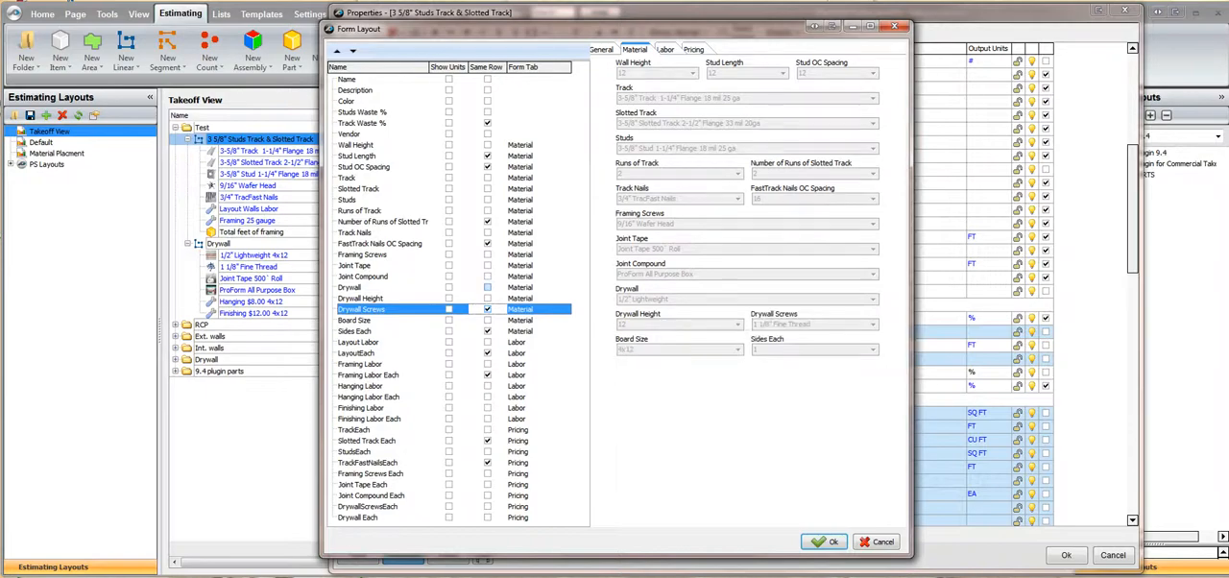
left_click(488, 287)
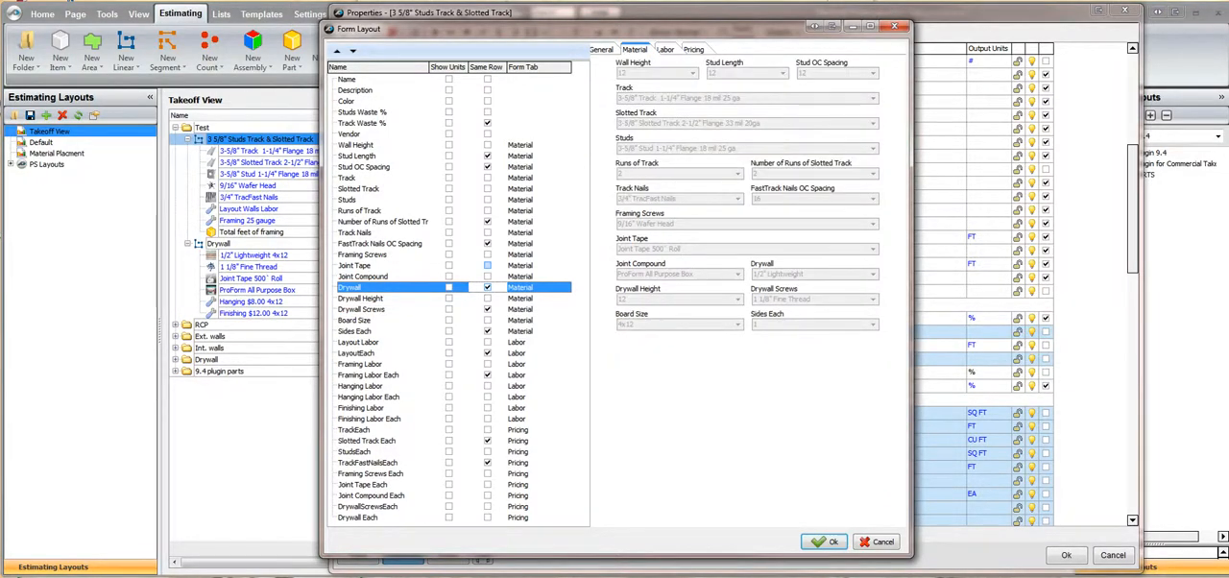
left_click(488, 265)
left_click(487, 265)
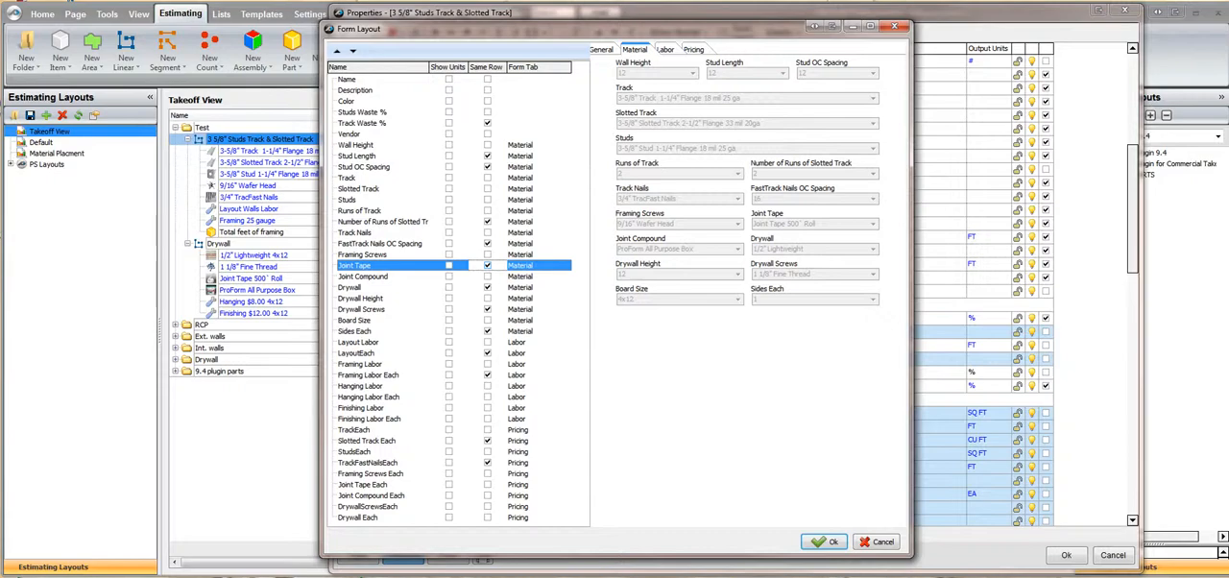
On the Labor form, place Finishing Labor Each and Hanging Labor Each on the same row as their labor properties
left_click(665, 49)
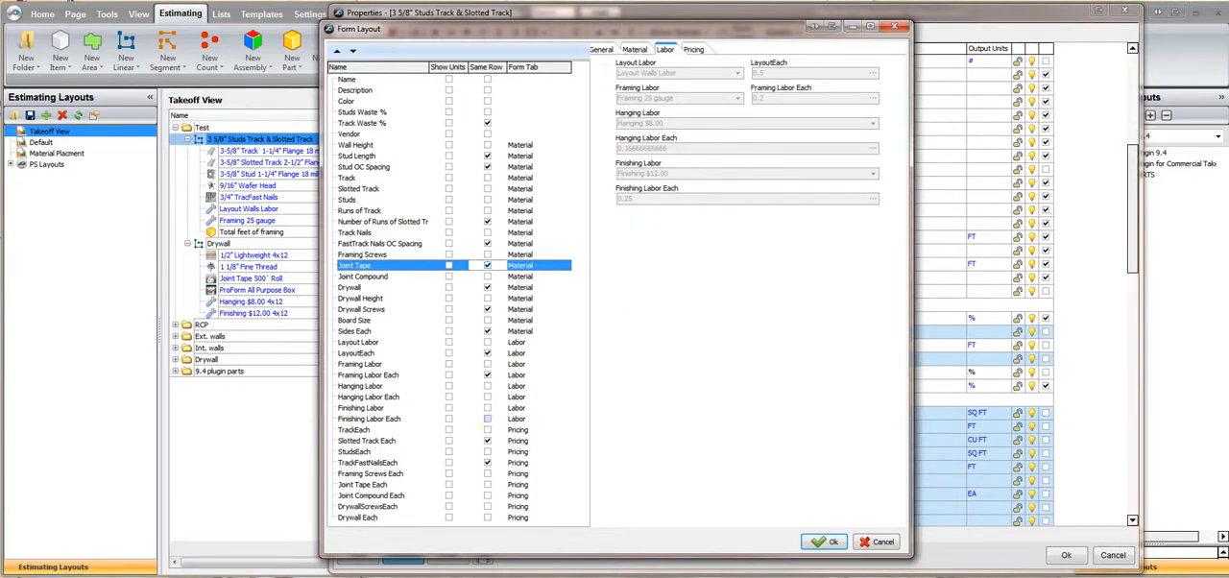
left_click(487, 418)
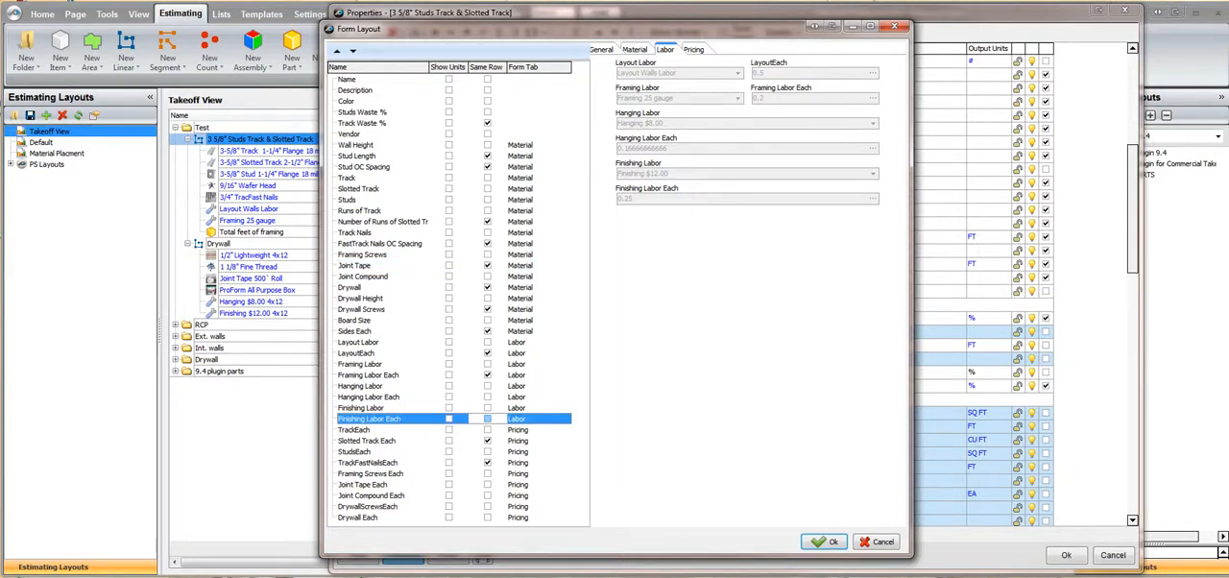
left_click(487, 396)
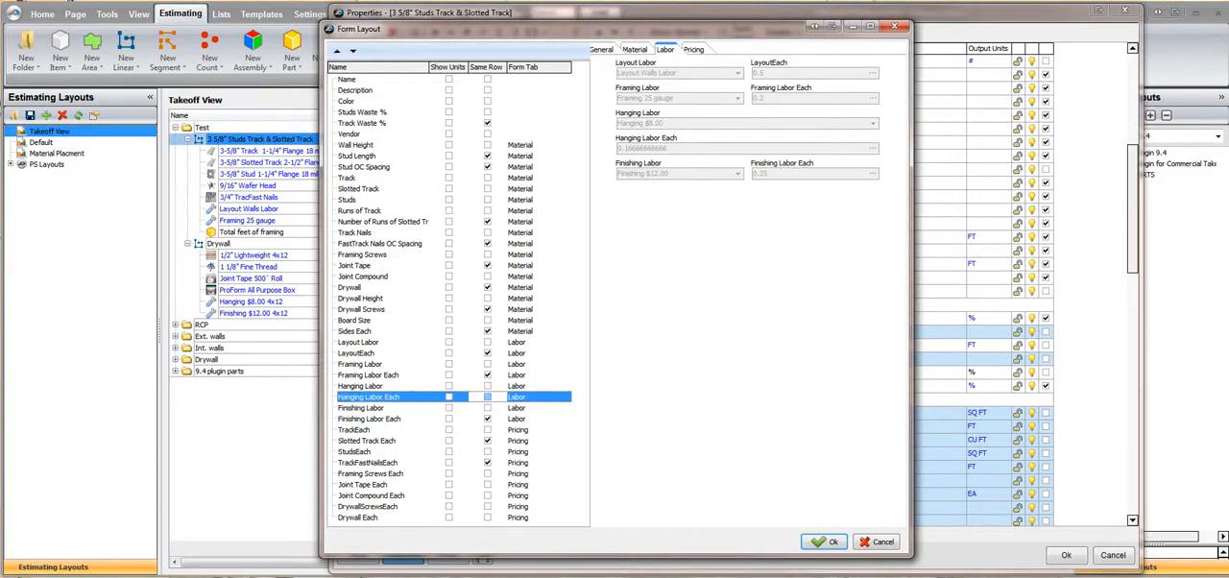
On the Pricing form, set Drywall Each and Joint Compound Each to the same row, and save the form layout and item properties
left_click(693, 49)
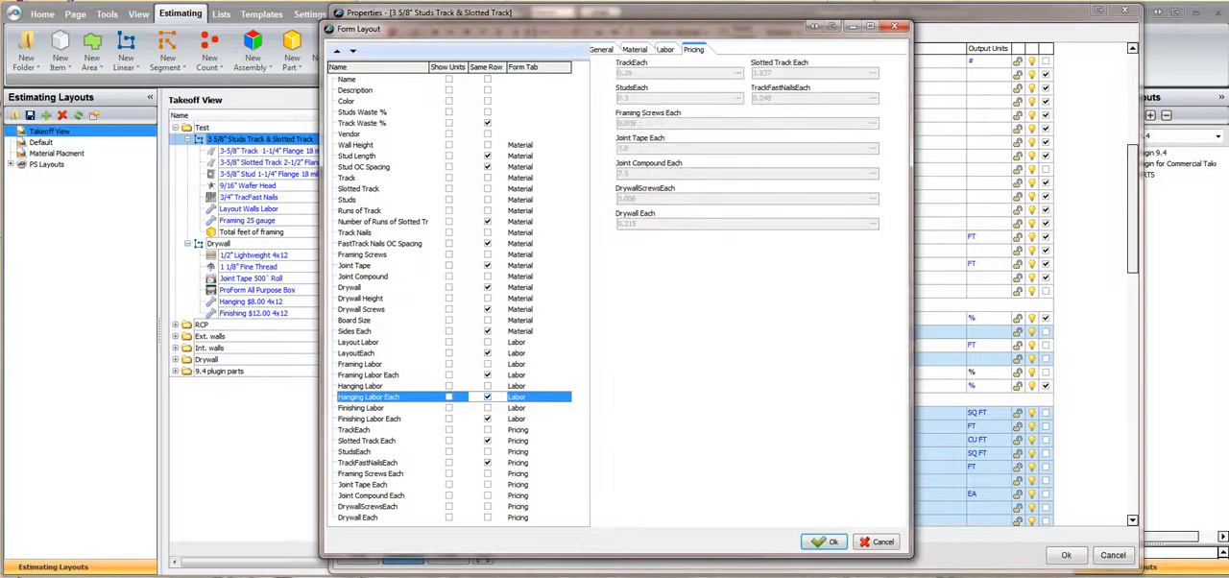
left_click(487, 518)
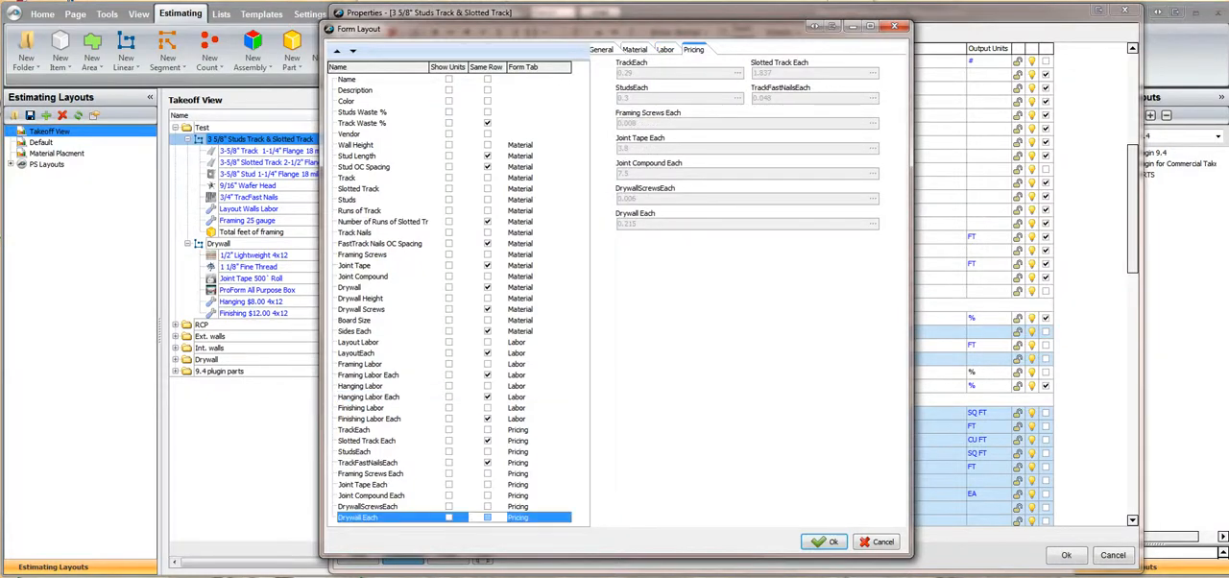
left_click(487, 495)
left_click(486, 495)
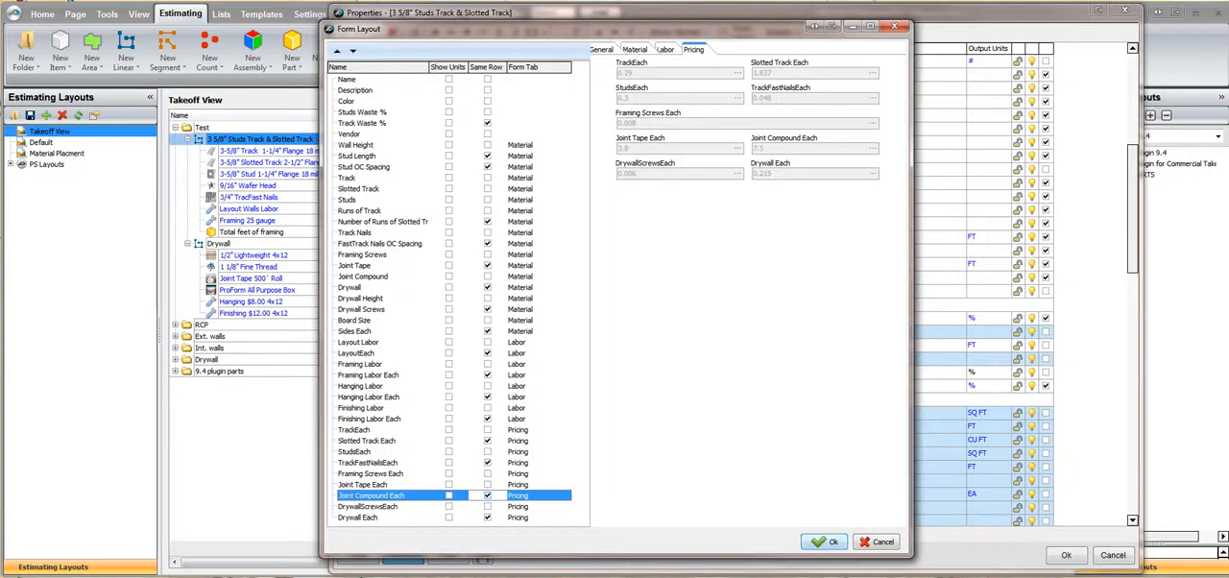
left_click(826, 541)
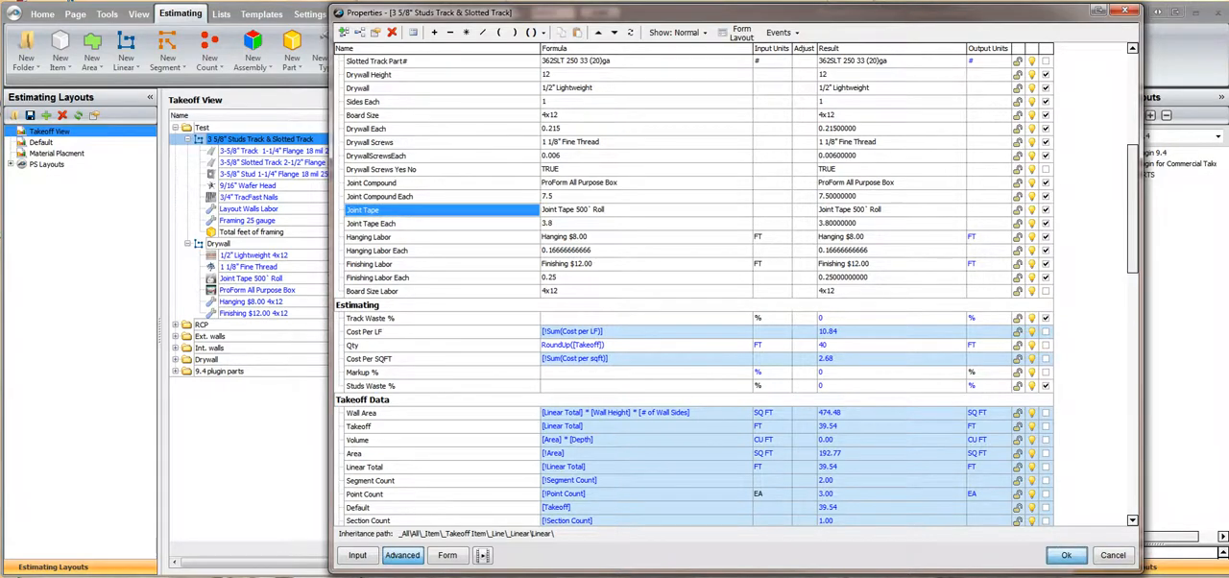
left_click(1065, 555)
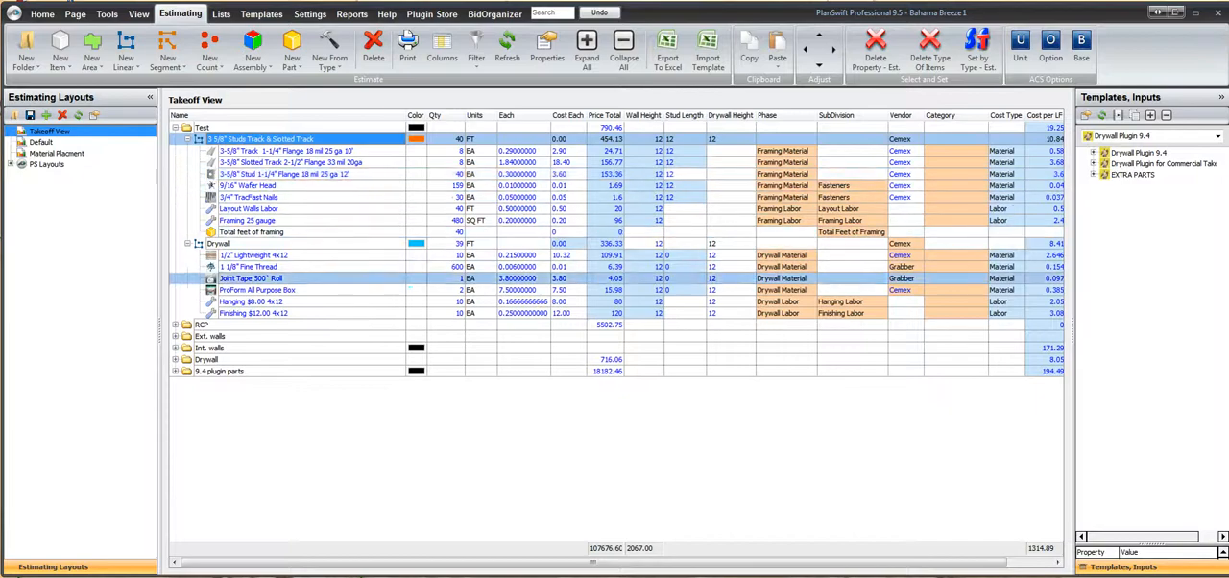
Copy all six parts under the Drywall takeoff item in the Test folder, from 1/2" Lightweight 4x12 to Finishing $12.00 4x12
left_click(255, 255)
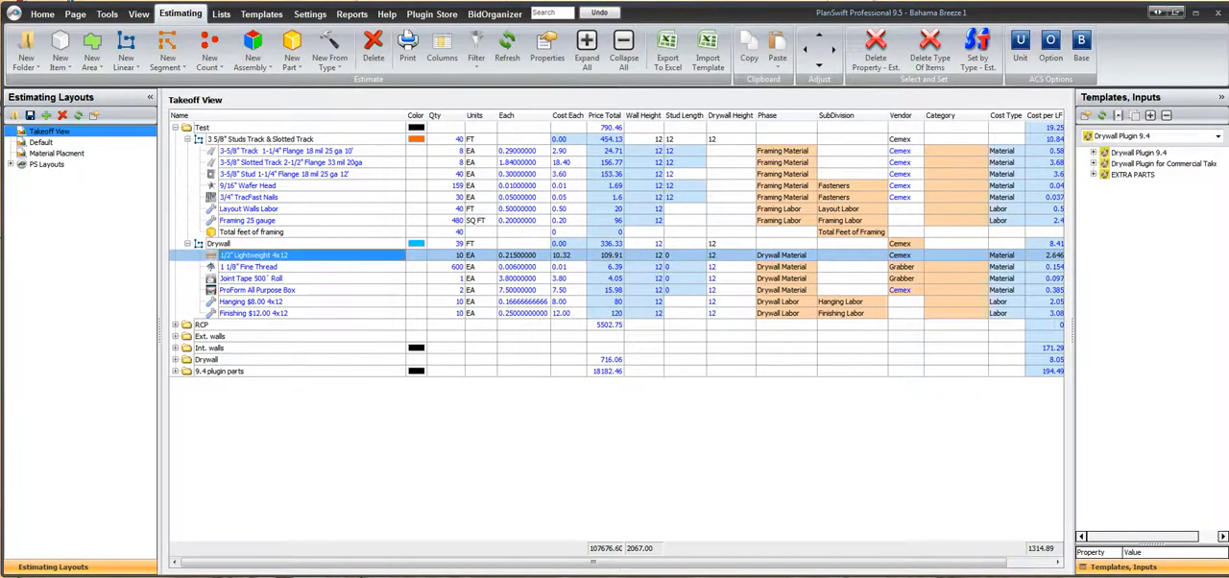
key("shift+Down")
key("shift+Down")
key("shift+Down")
key("shift+Down")
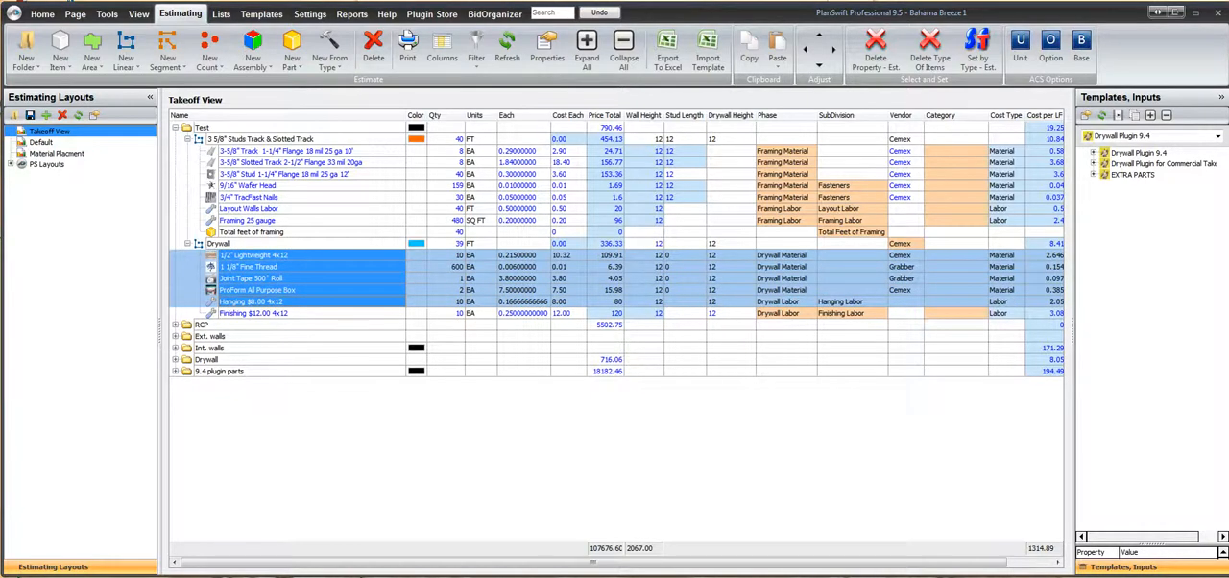
key("shift+Down")
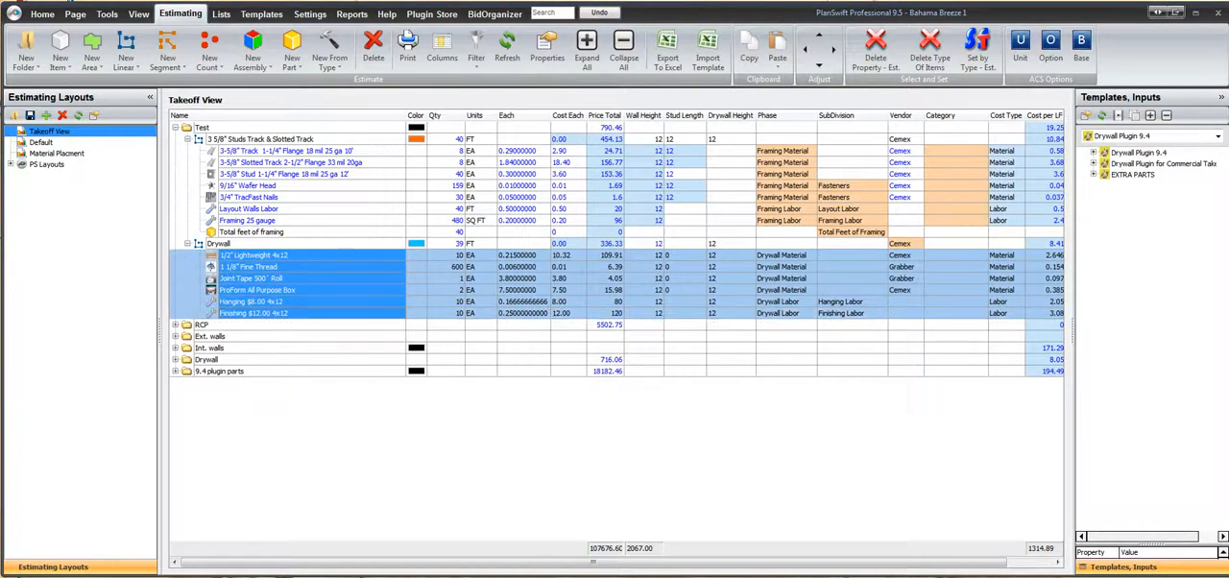
right_click(248, 265)
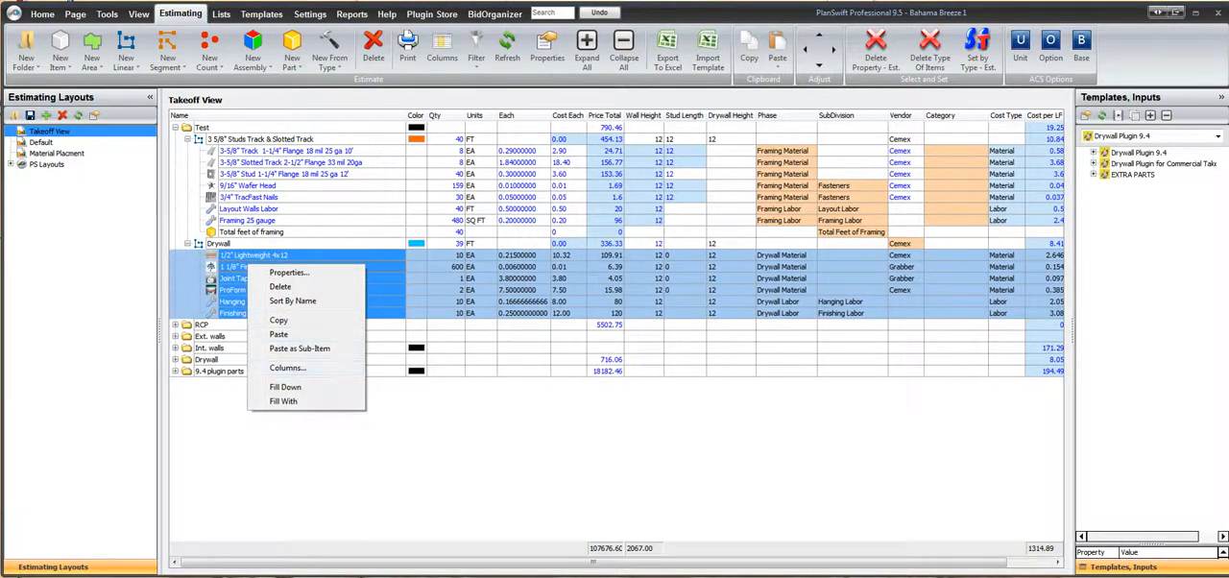
left_click(279, 320)
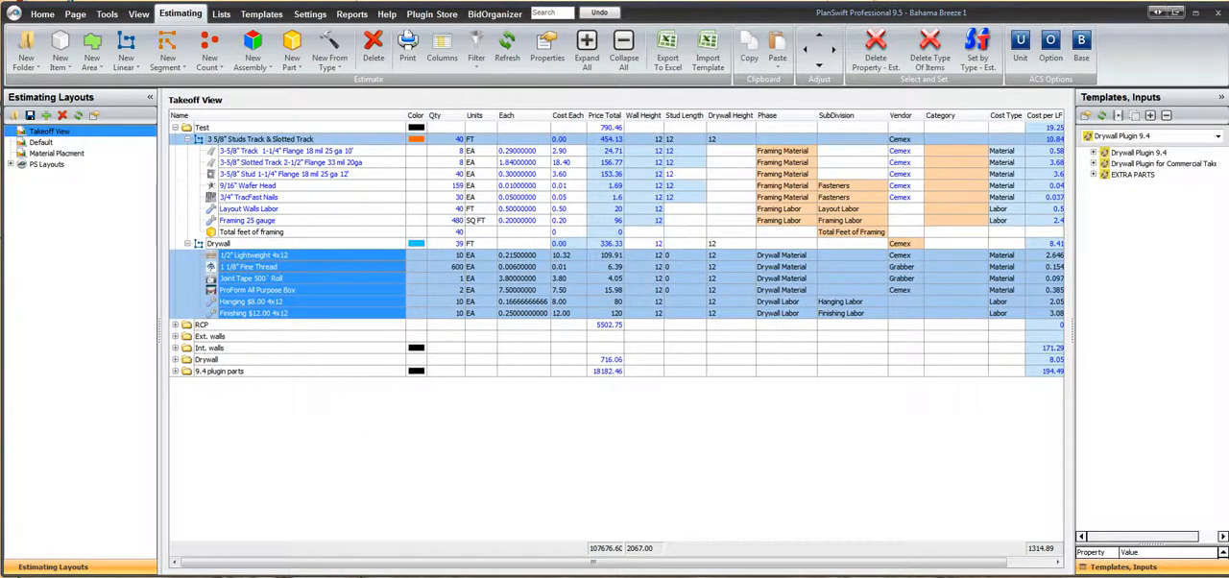
Paste the copied drywall parts as sub-items of 3 5/8" Studs Track & Slotted Track, including the digitizer points
left_click(260, 139)
right_click(264, 140)
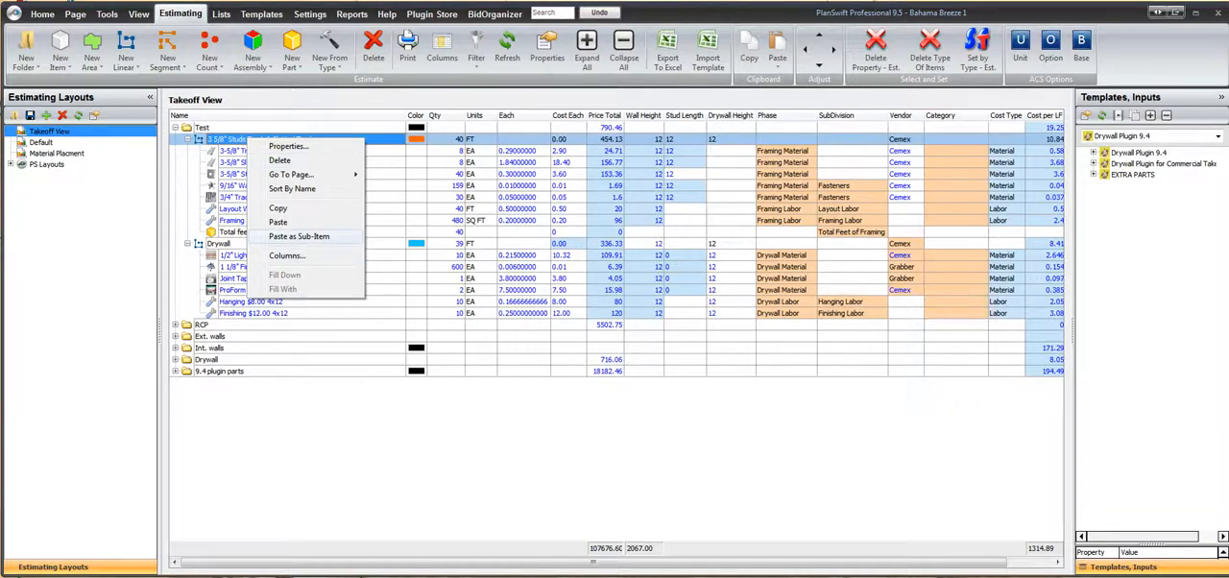
left_click(298, 236)
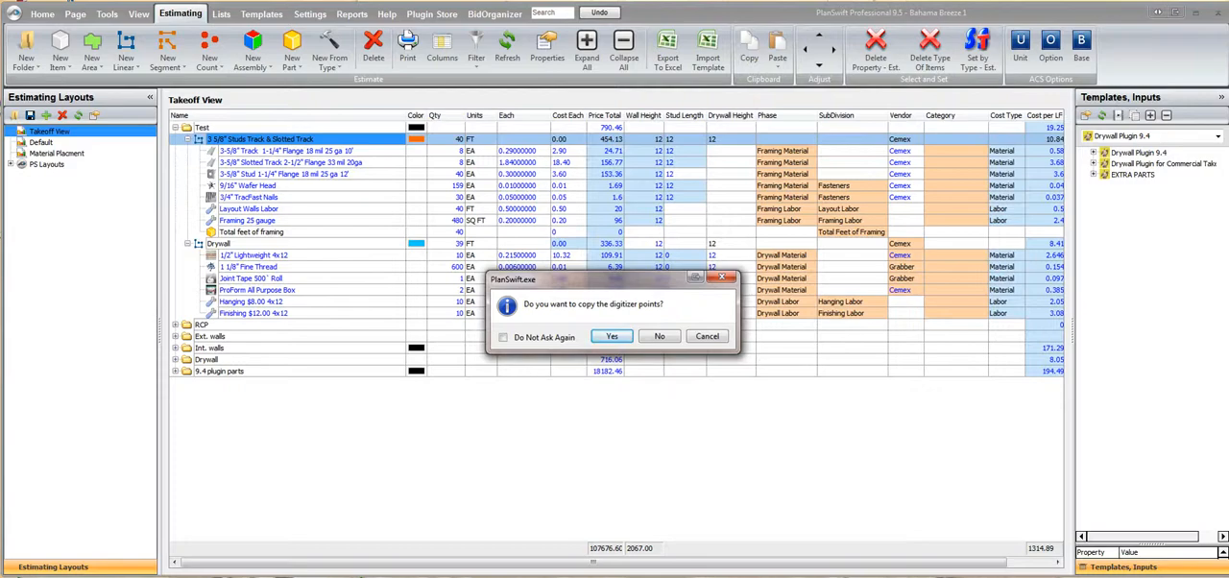
left_click(611, 336)
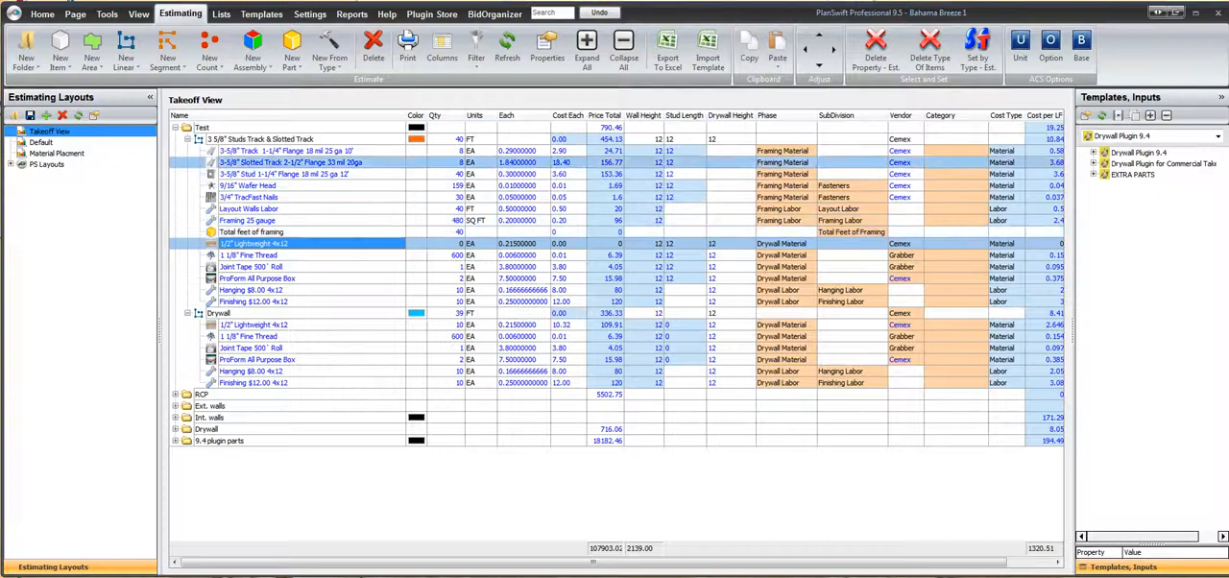
left_click(286, 150)
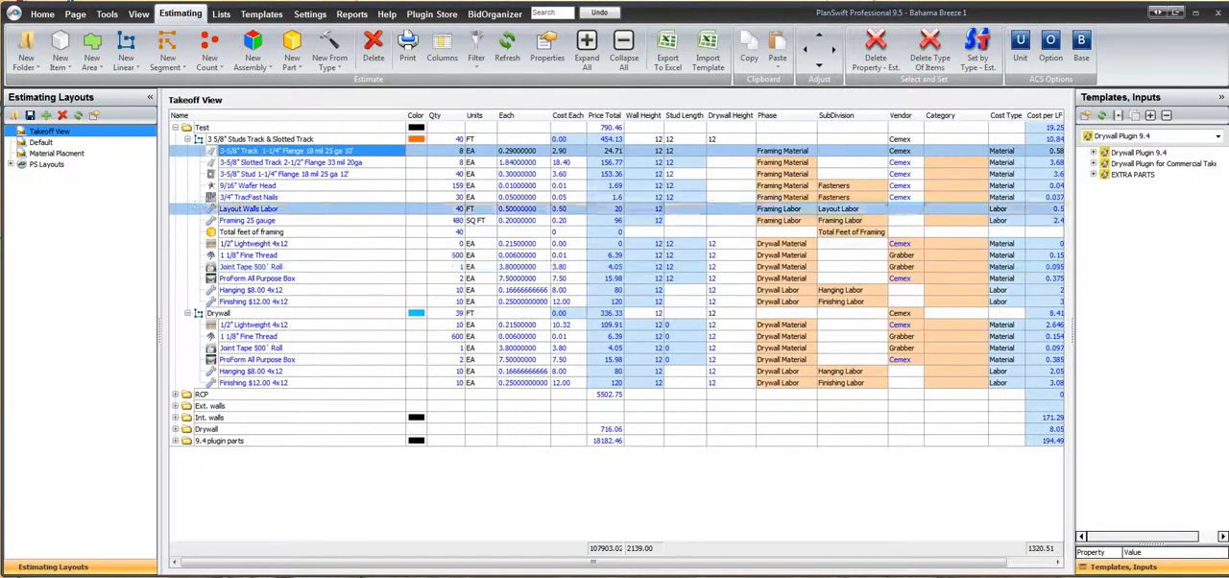
Collapse both takeoff items in the Test folder and delete its separate Drywall takeoff item
left_click(187, 139)
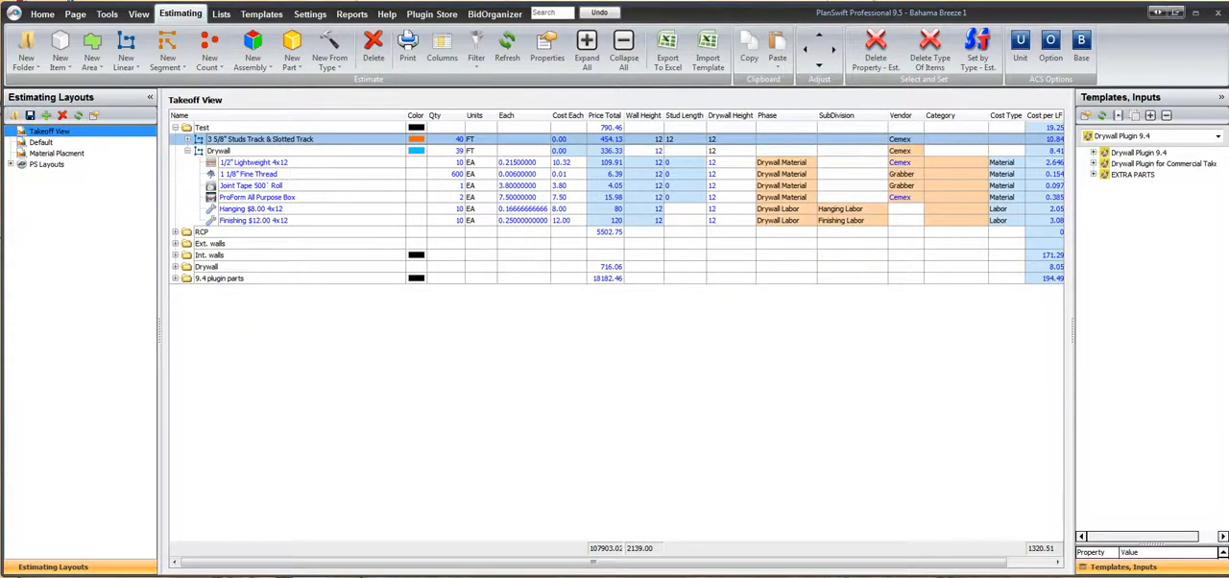
left_click(187, 150)
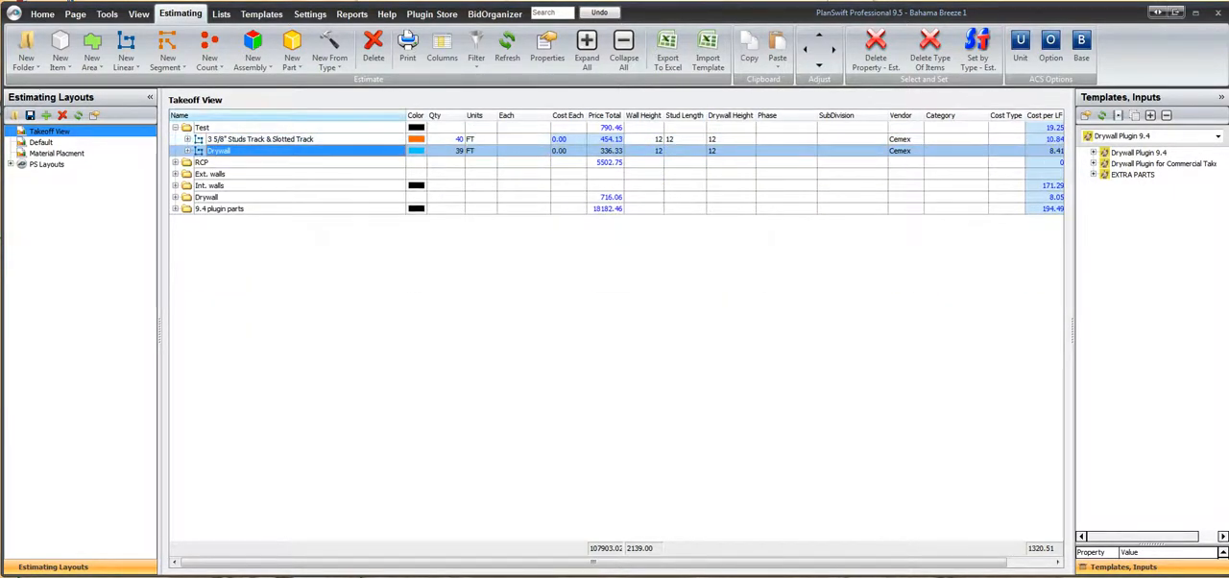
left_click(374, 48)
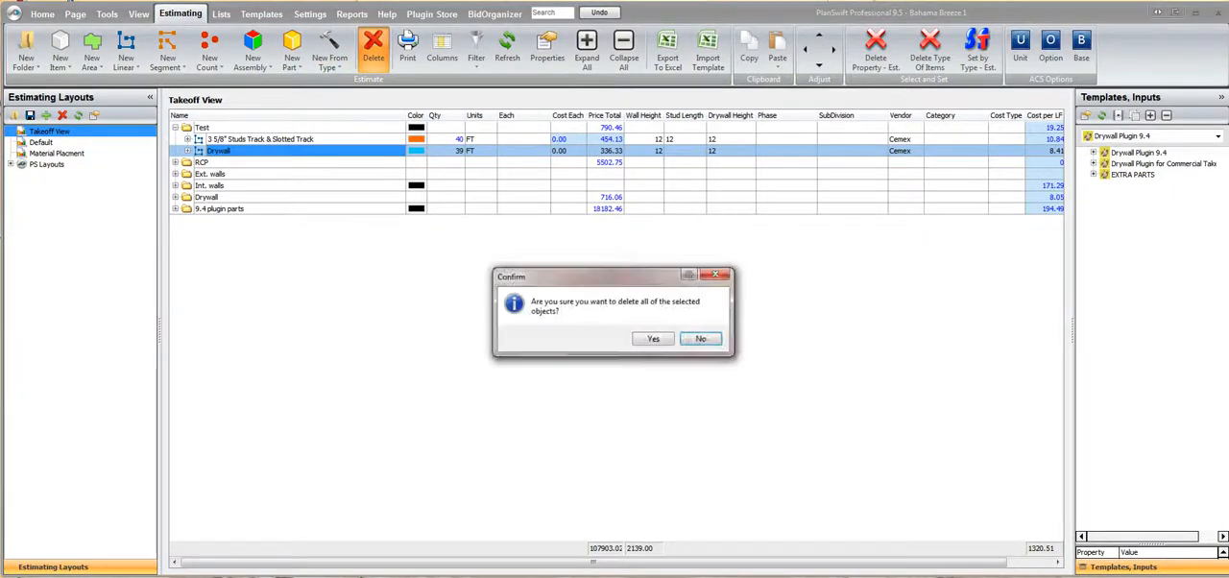
left_click(653, 338)
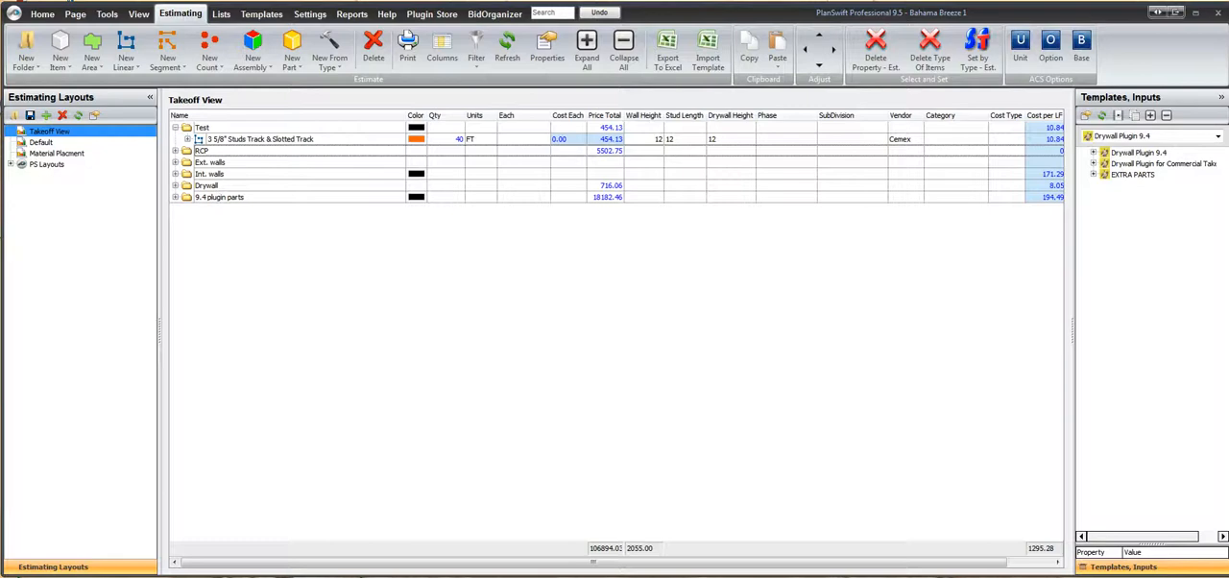
Rename the remaining takeoff item in the Test folder as 3 5/8" Studs Track & Slotted Track & Drywall
left_click(260, 139)
right_click(220, 139)
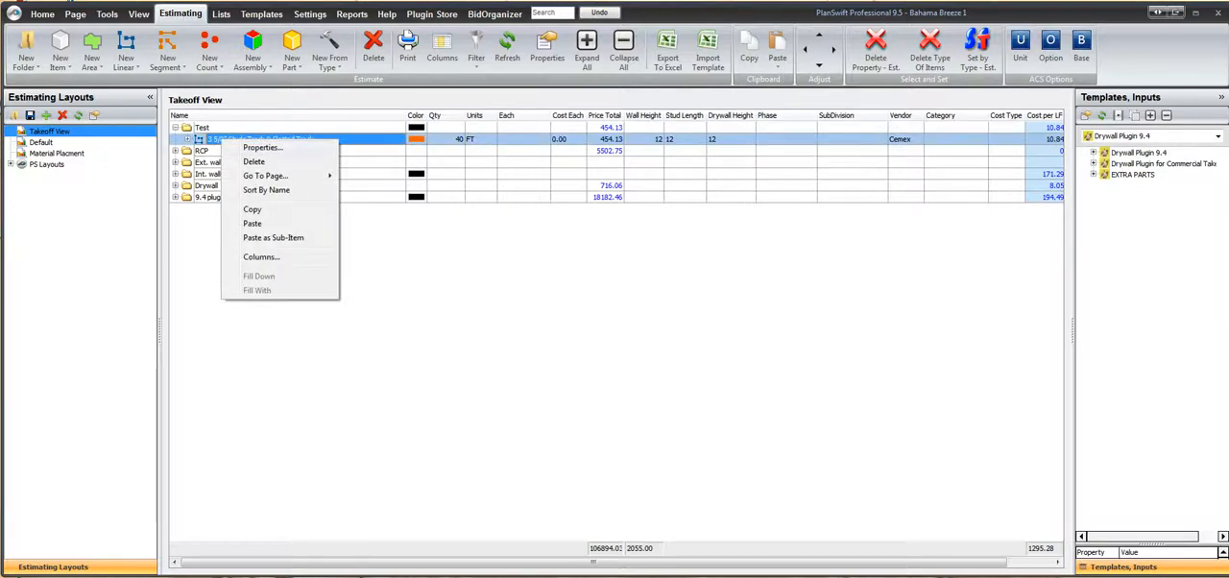
left_click(264, 147)
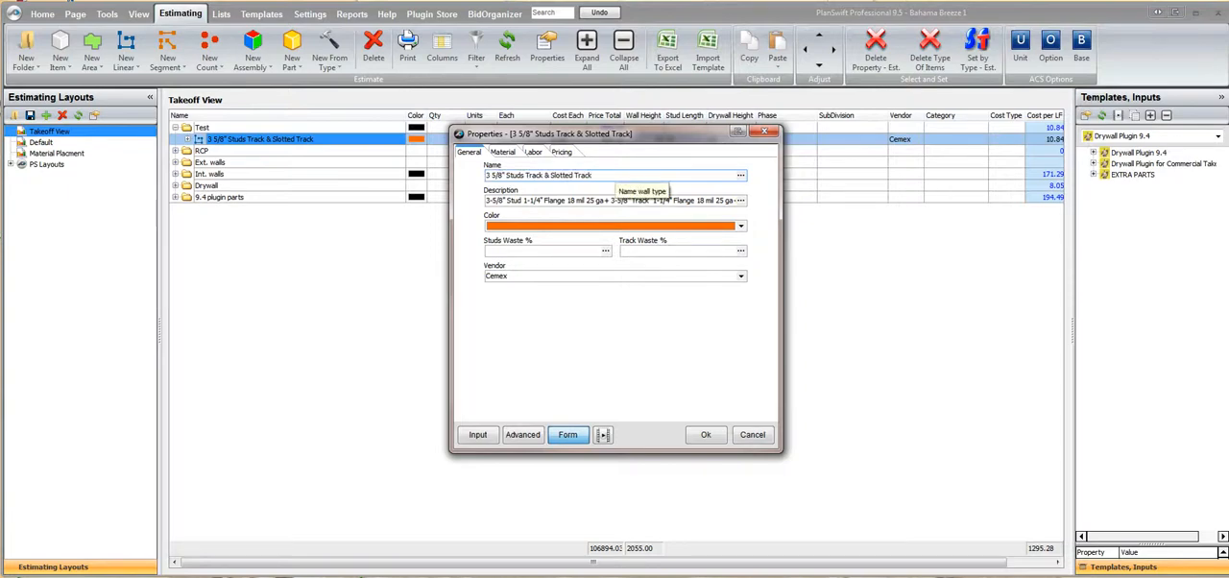
type("&")
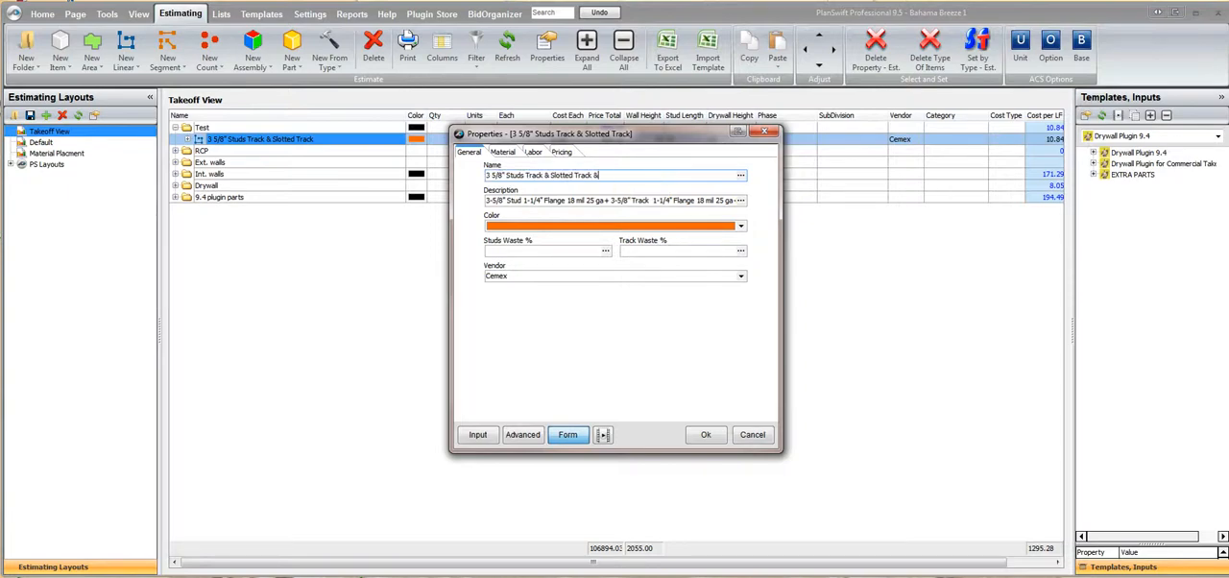
type(" Drywall")
key("Return")
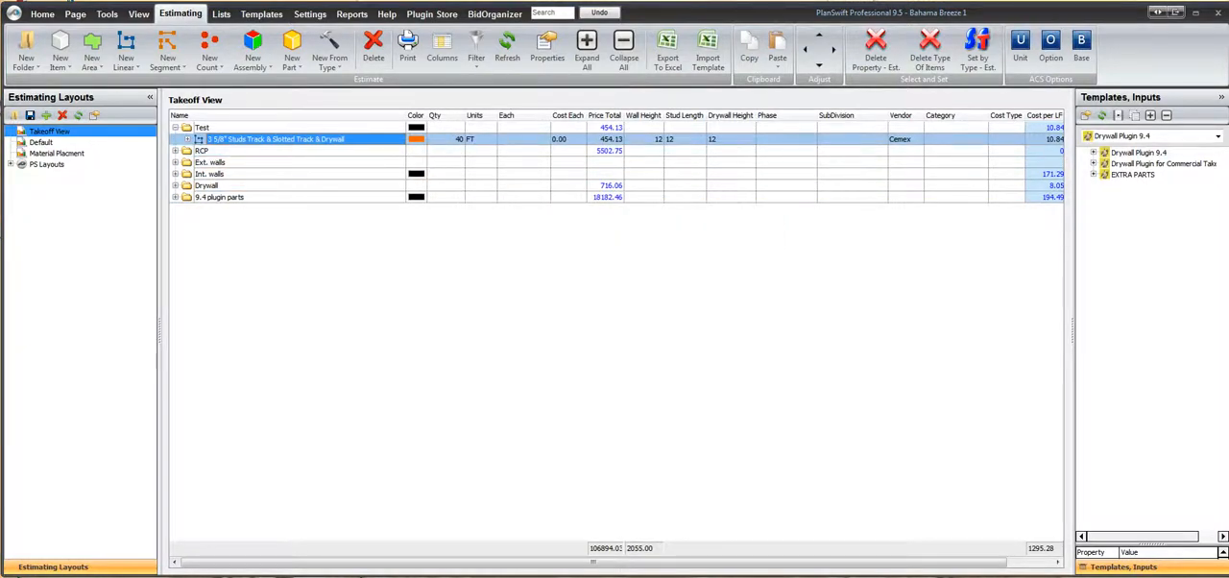
Review the combined item's Material form, checking the Joint Tape, Joint Compound, Drywall, Drywall Height, Drywall Screws, Board Size and Sides Each choices
double_click(275, 139)
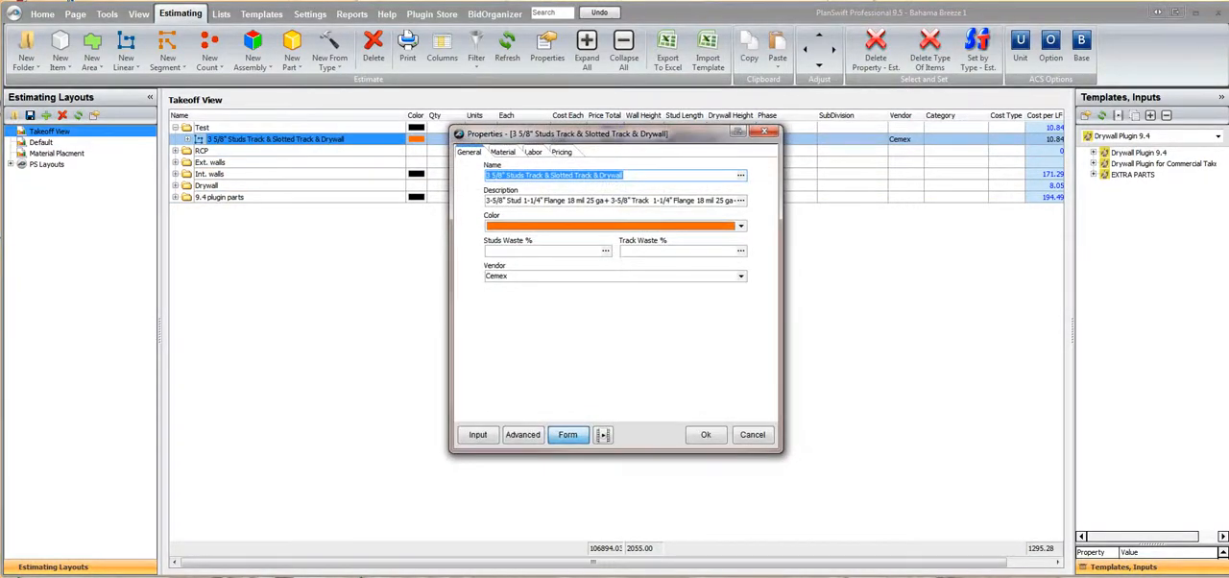
left_click(503, 152)
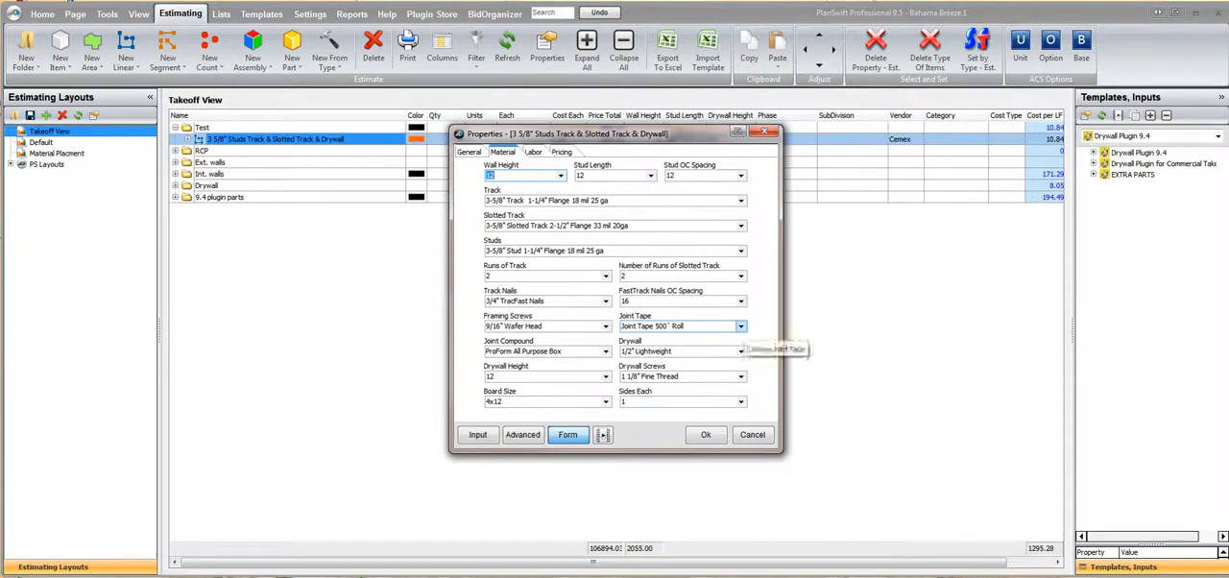
left_click(741, 327)
left_click(740, 327)
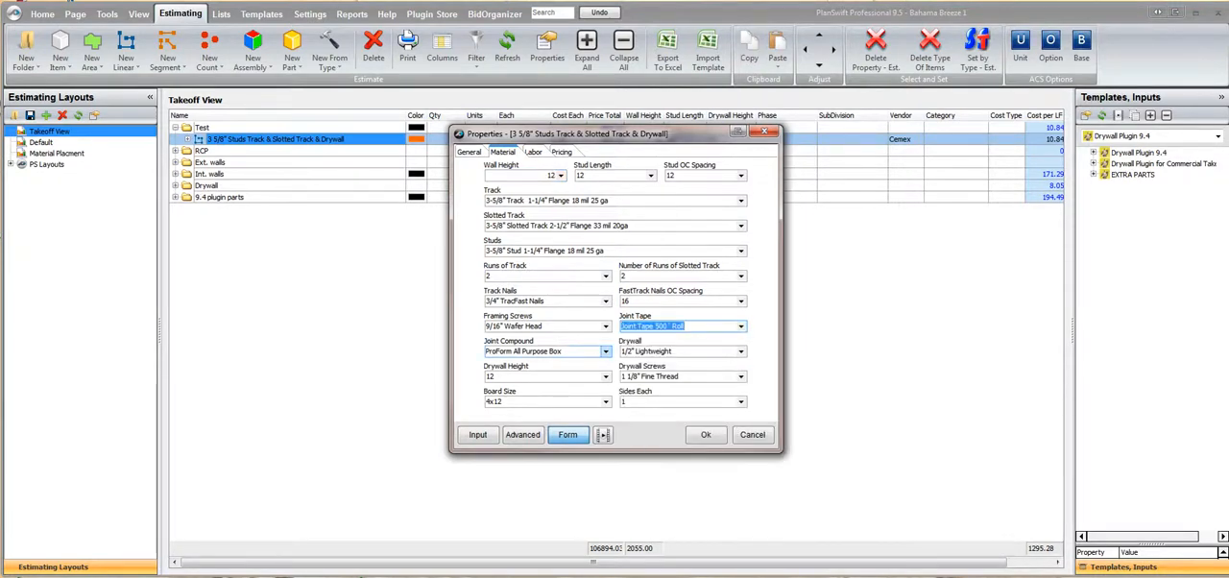
left_click(605, 351)
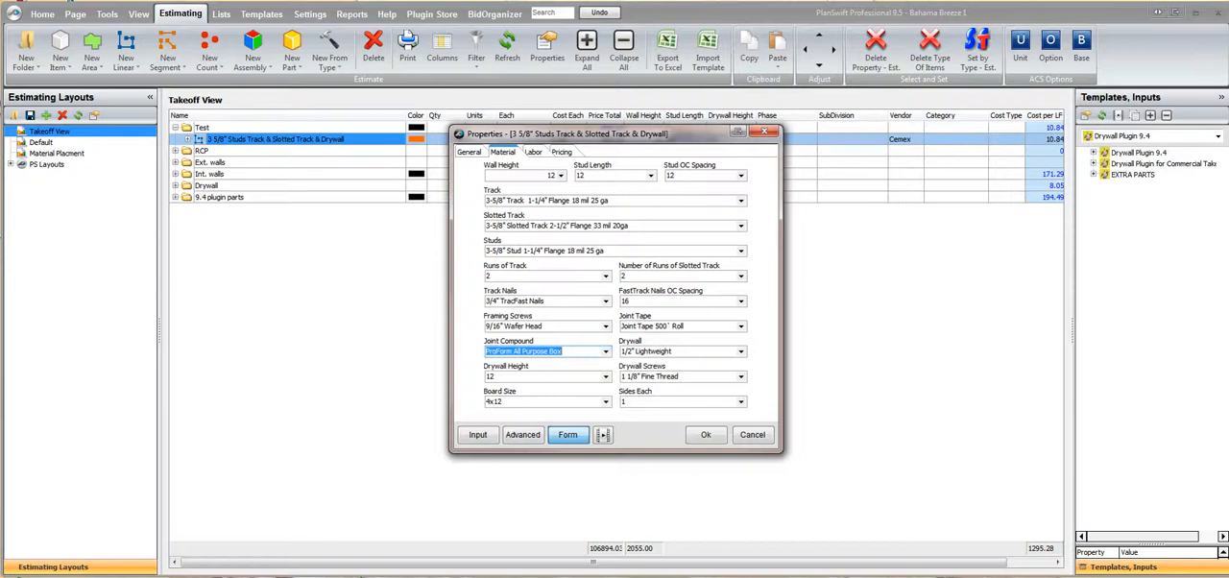
left_click(740, 351)
left_click(740, 351)
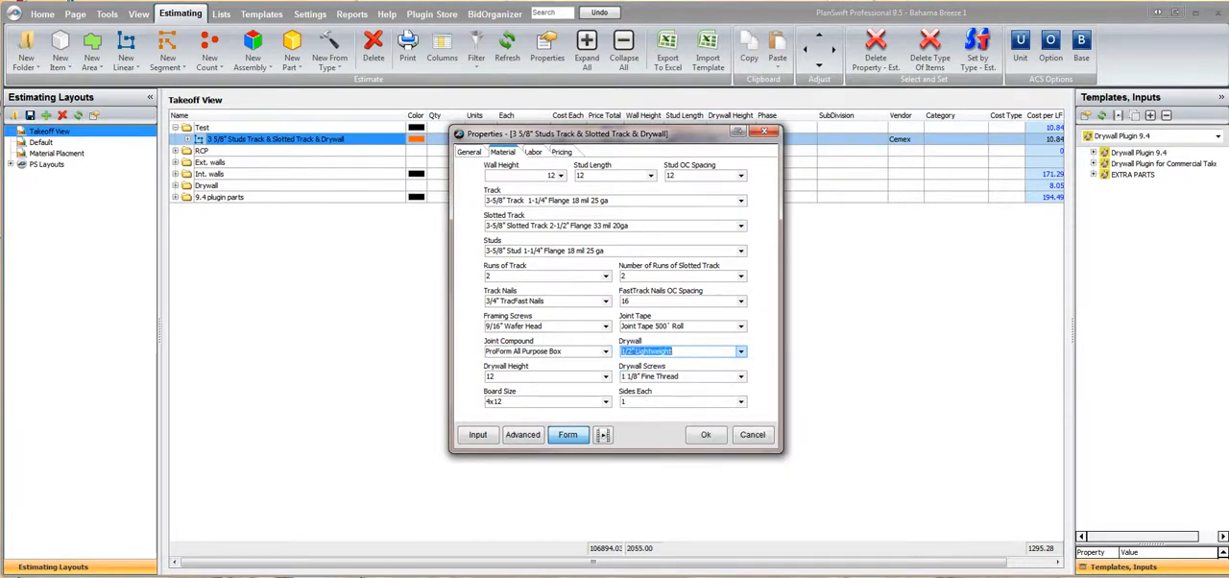
left_click(605, 376)
left_click(604, 376)
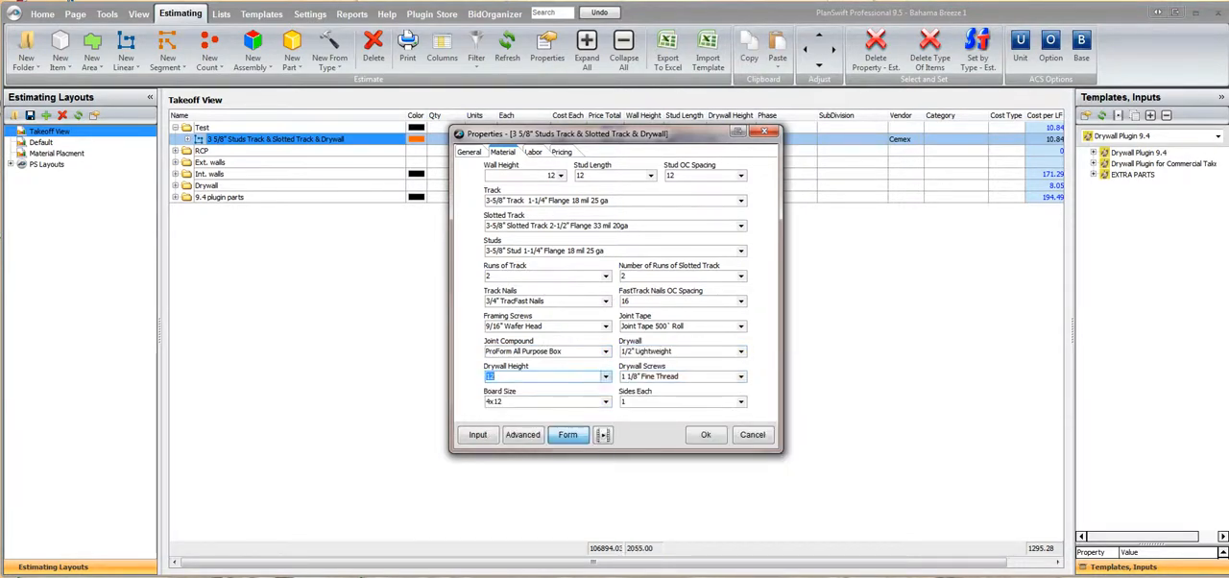
left_click(740, 376)
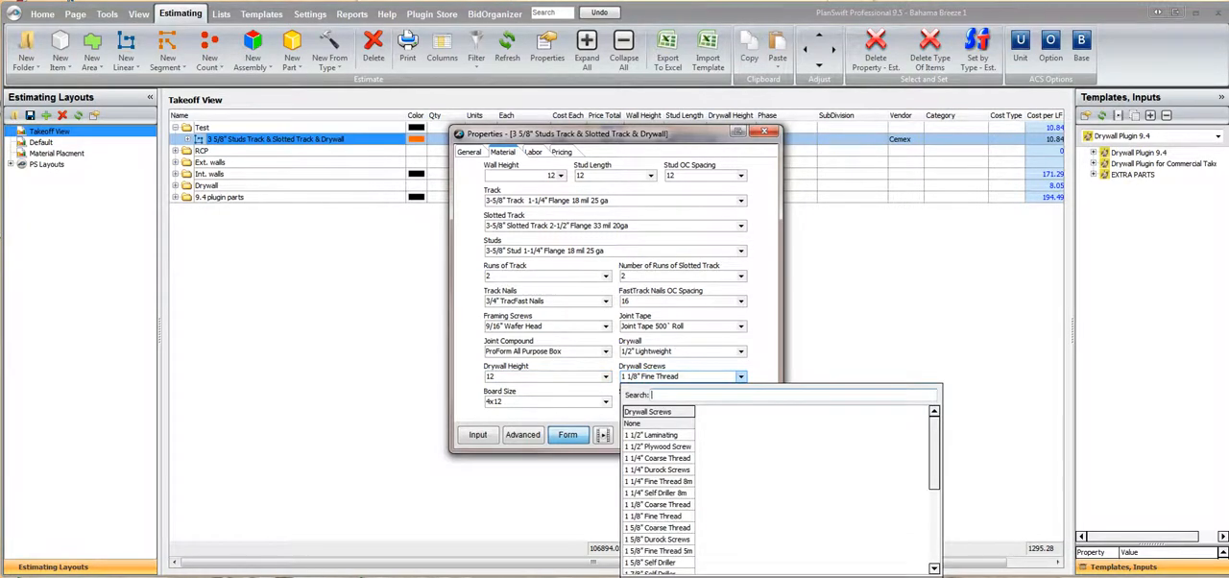
left_click(740, 376)
left_click(605, 401)
left_click(605, 401)
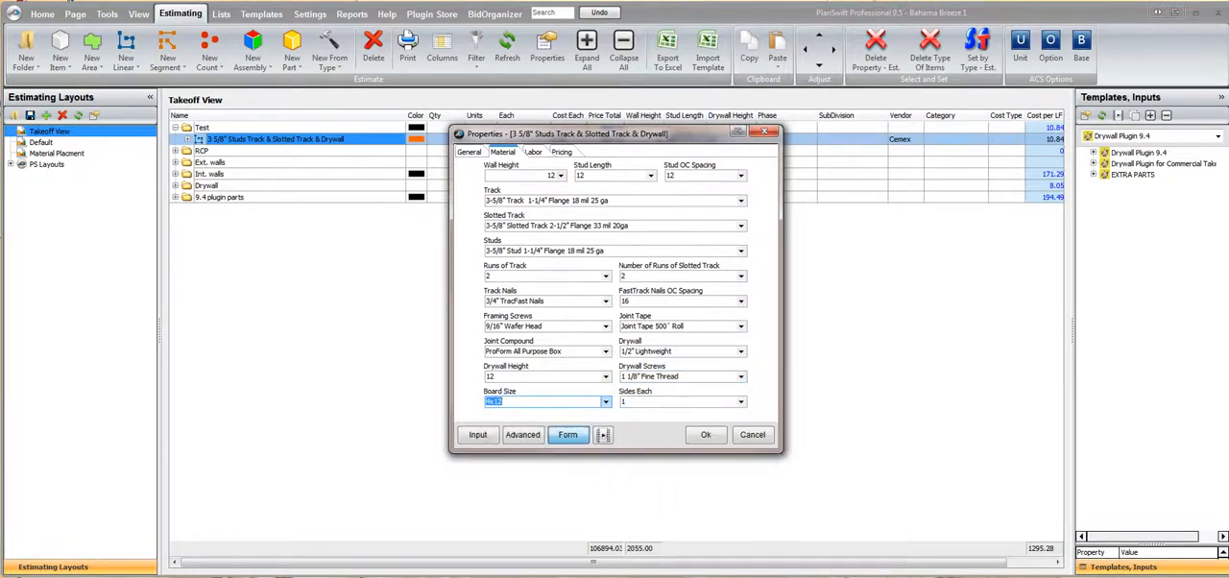
left_click(740, 401)
left_click(740, 401)
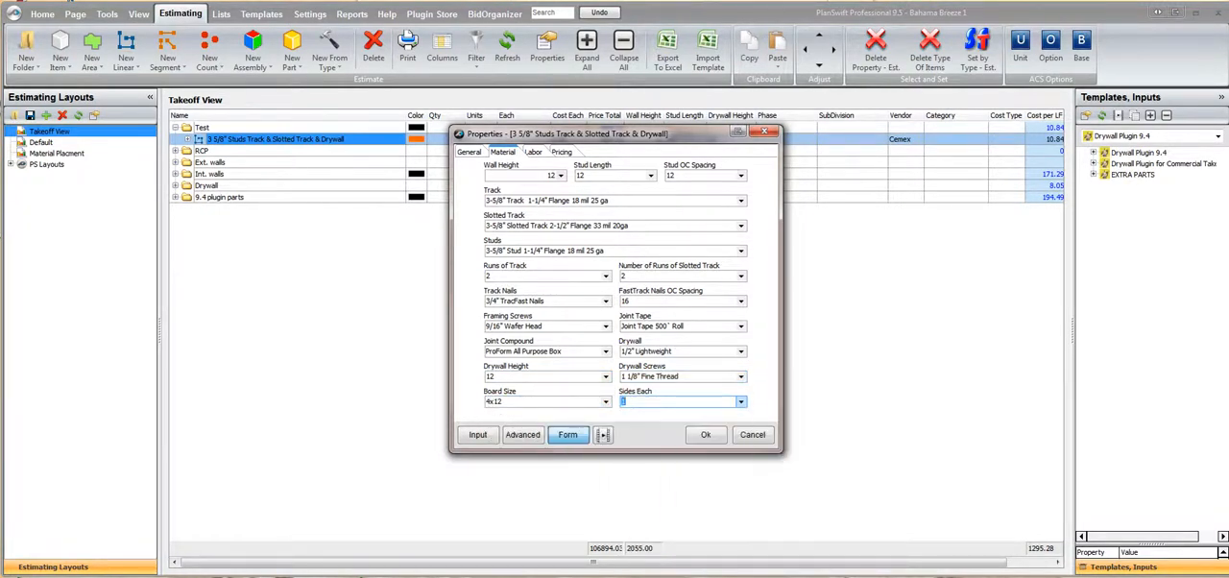
Review the Hanging Labor and Finishing Labor choices and the Pricing form of the combined item, and close its properties
left_click(532, 152)
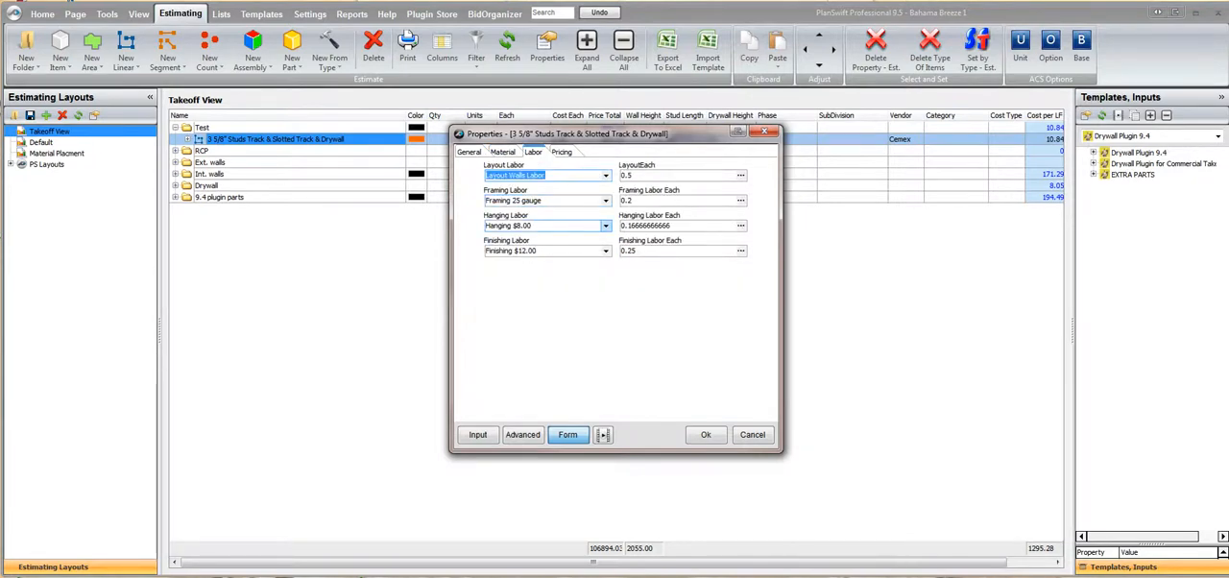
left_click(605, 224)
left_click(605, 225)
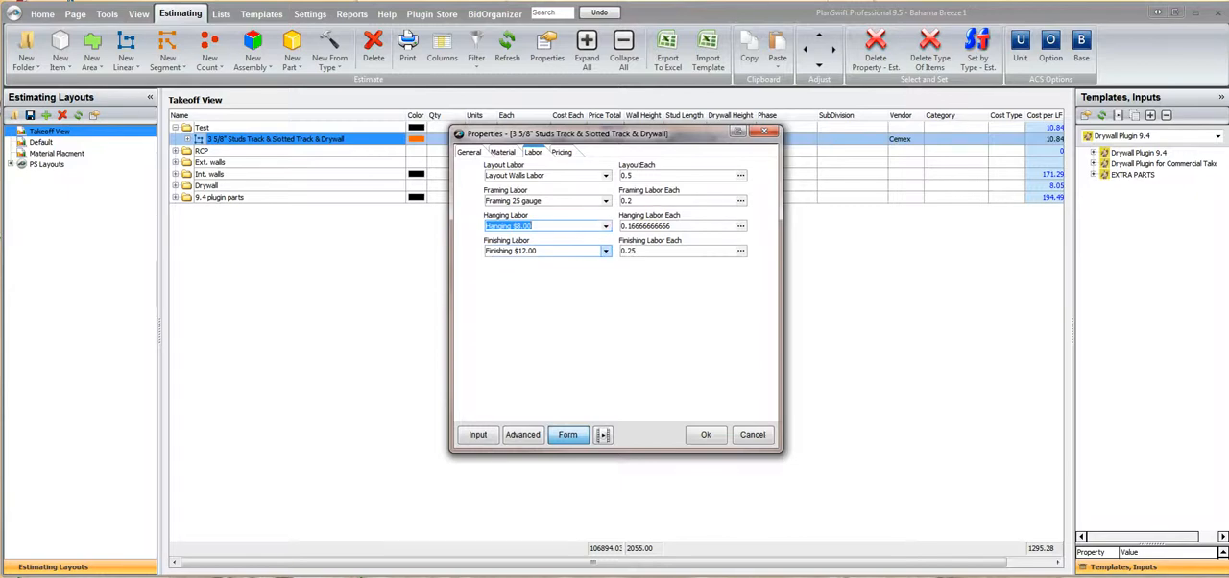
left_click(605, 249)
left_click(605, 249)
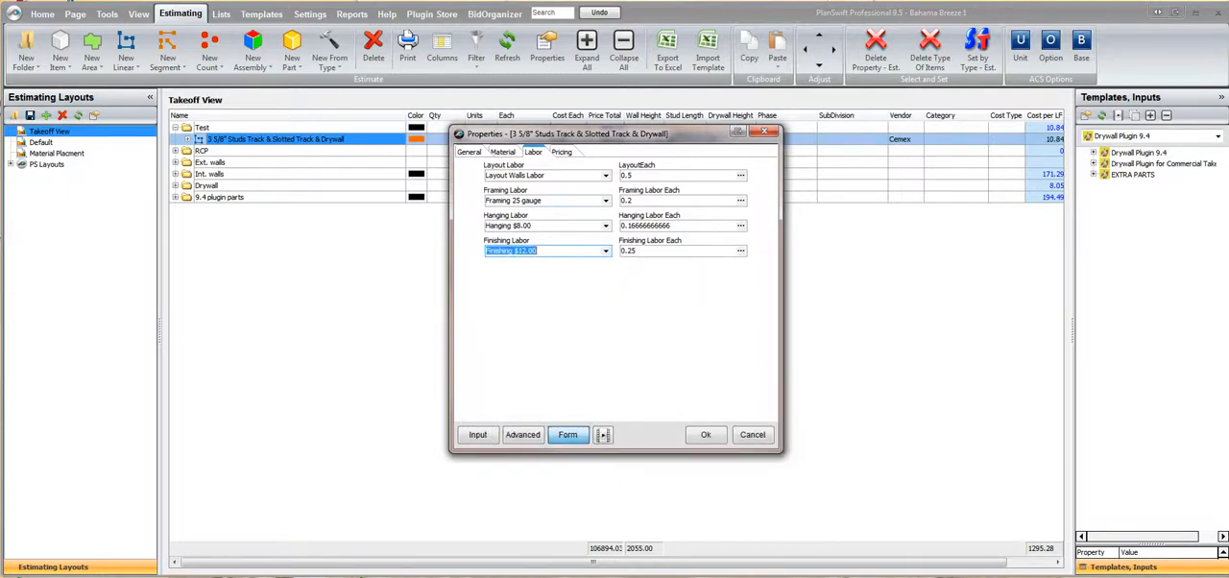
left_click(562, 151)
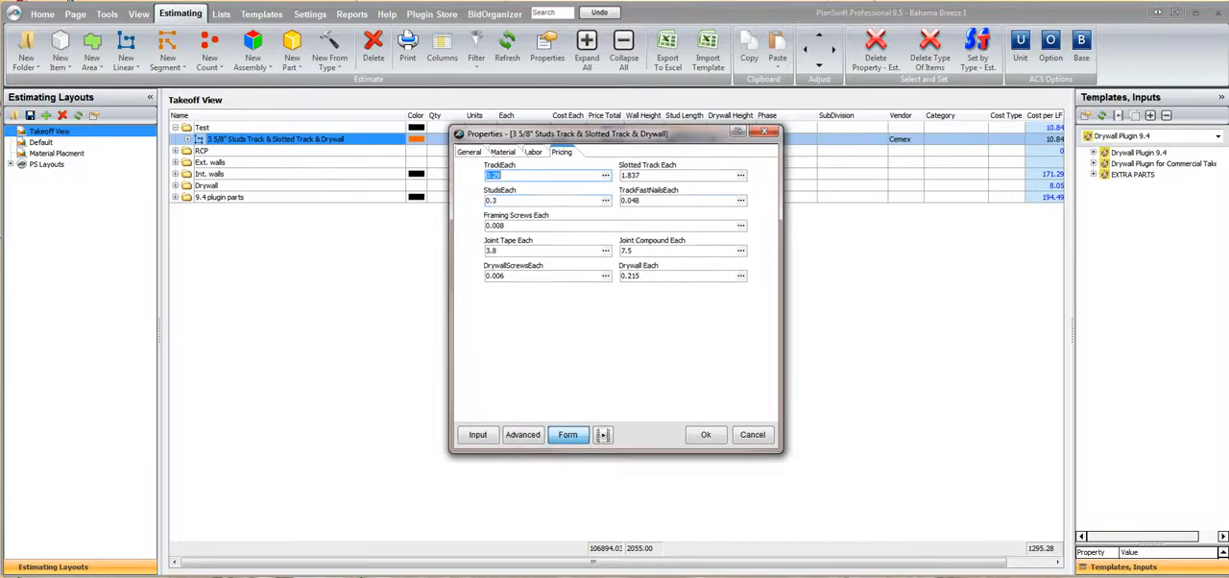
left_click(705, 434)
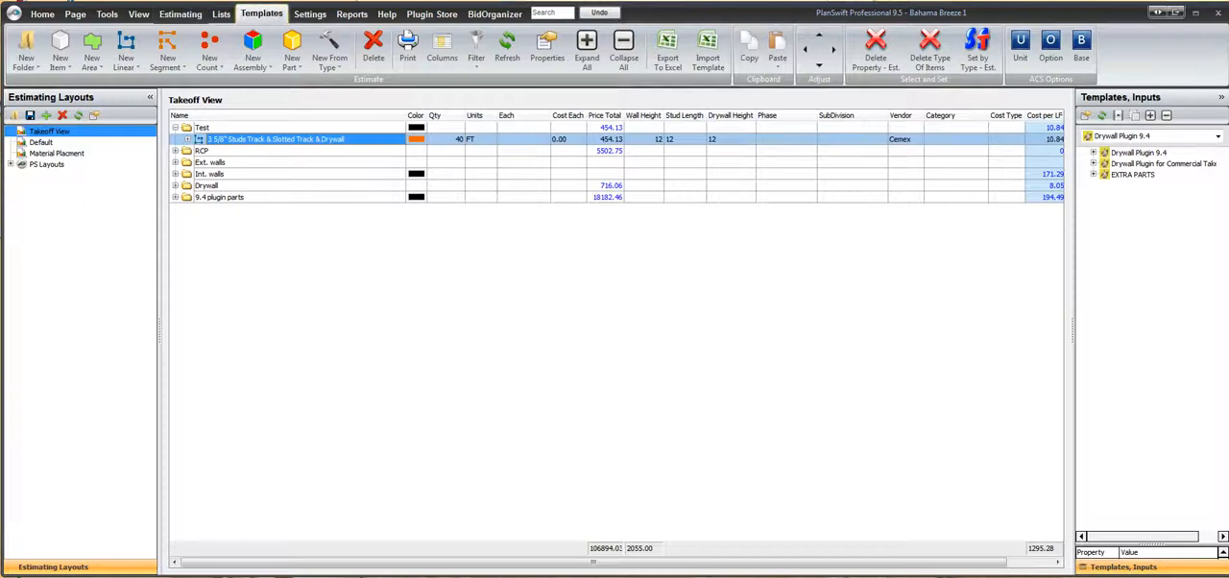
In the Drywall Plugin 9.4 templates, paste the combined item as a sub-item of Studs under Drywall Plugin for Commercial Takeoffs, and widen the Name column
left_click(261, 14)
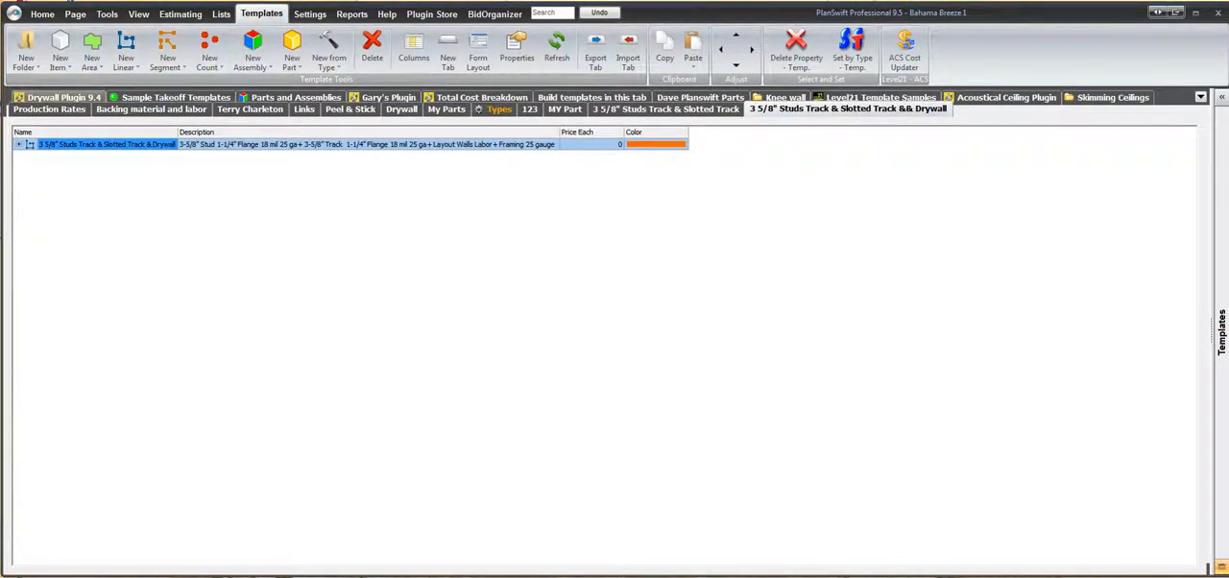
left_click(58, 97)
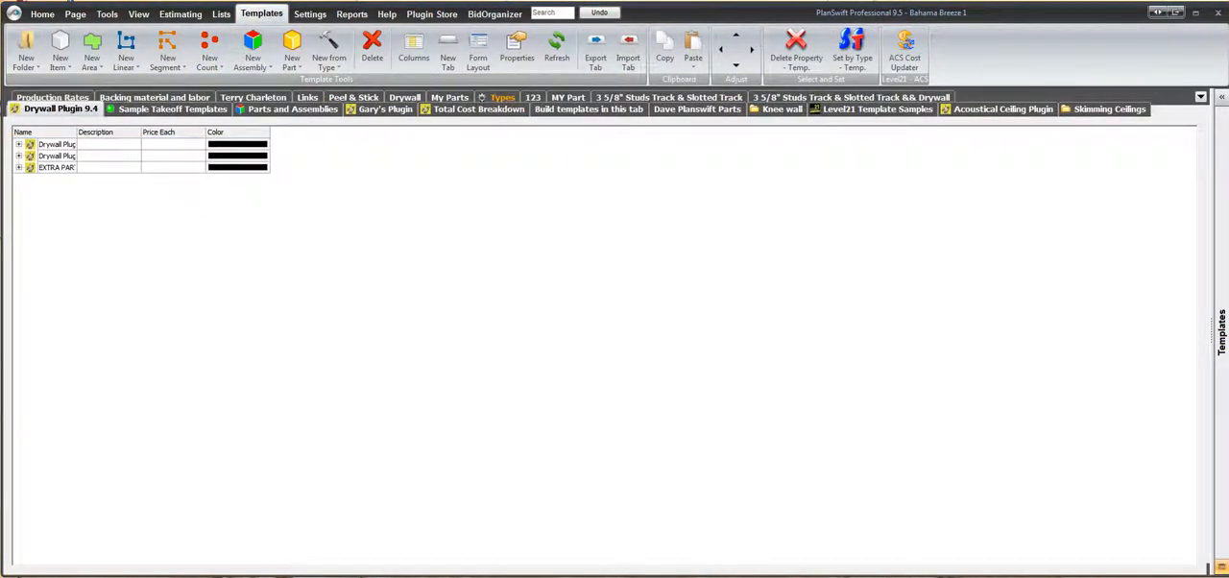
double_click(76, 132)
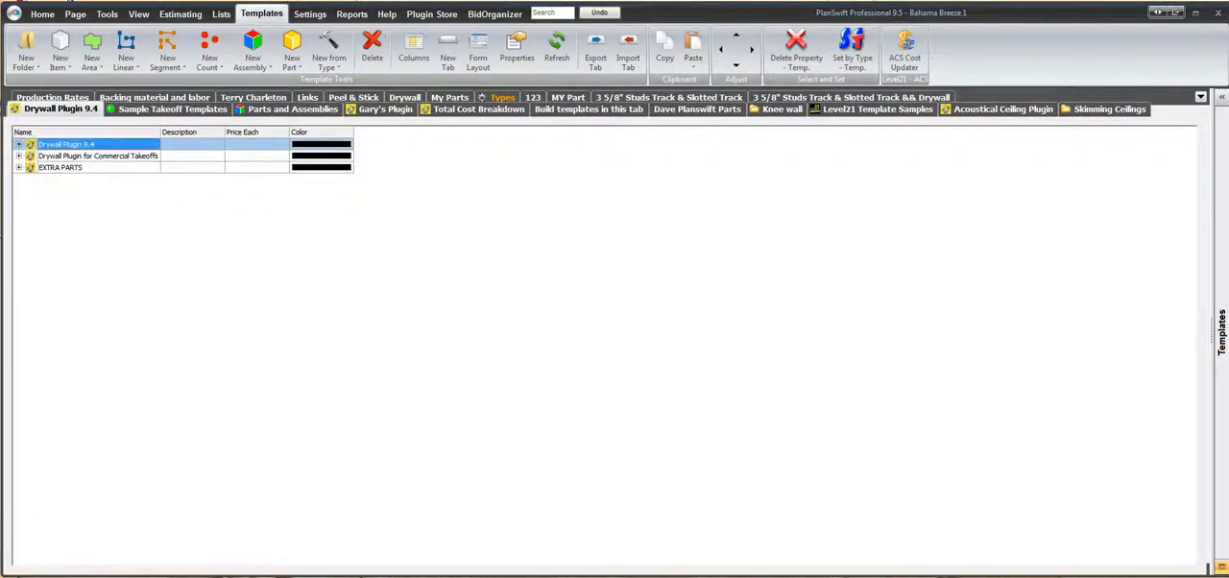
left_click(18, 156)
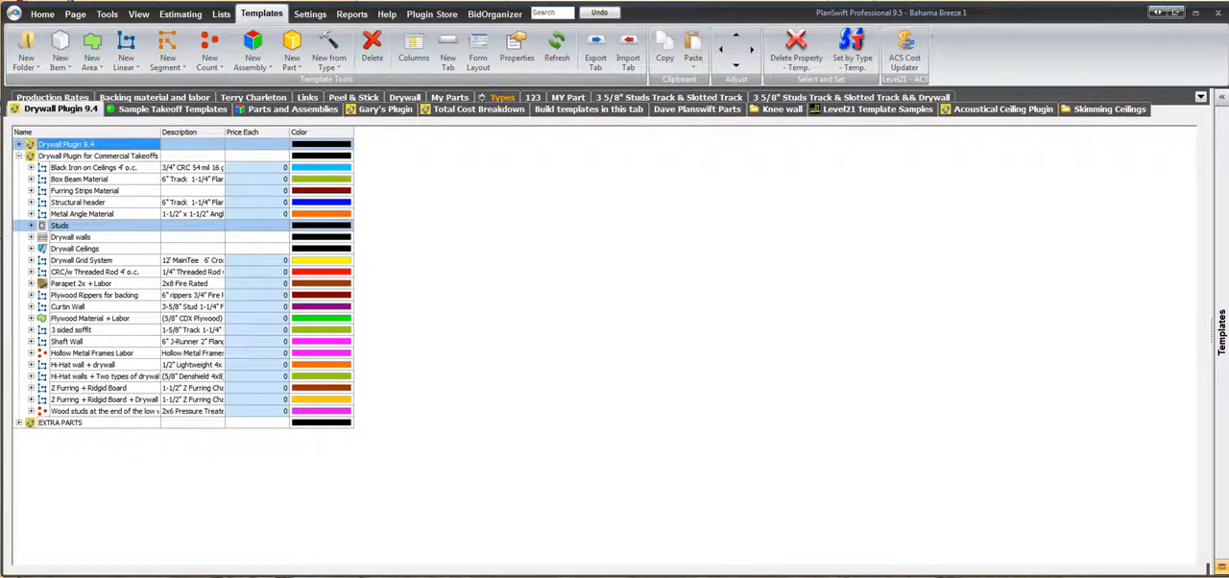
left_click(31, 226)
left_click(60, 225)
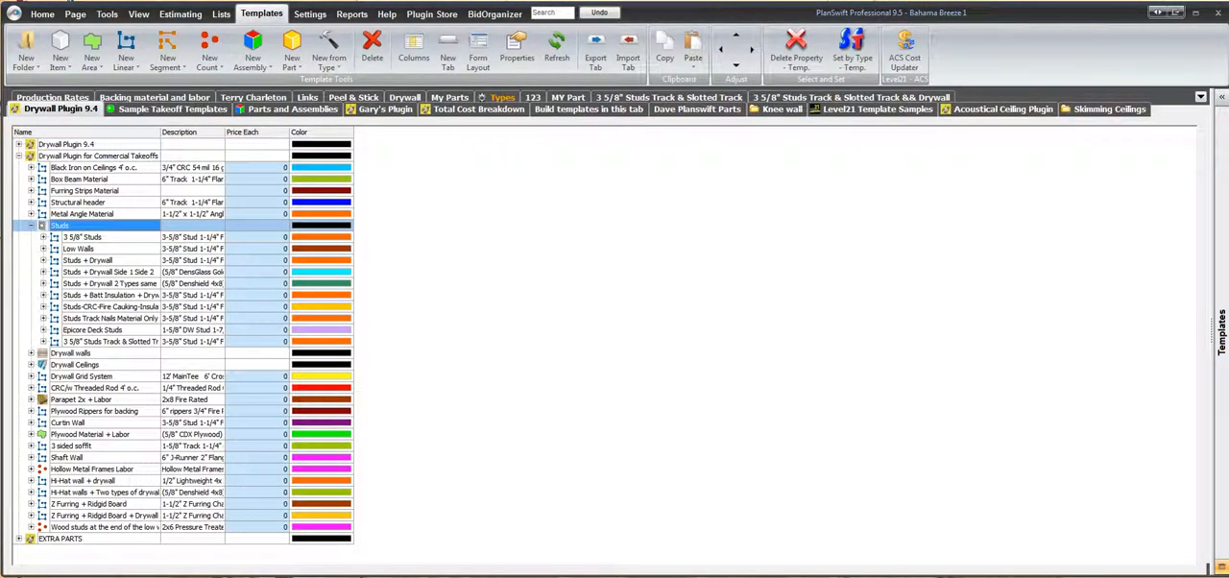
right_click(84, 226)
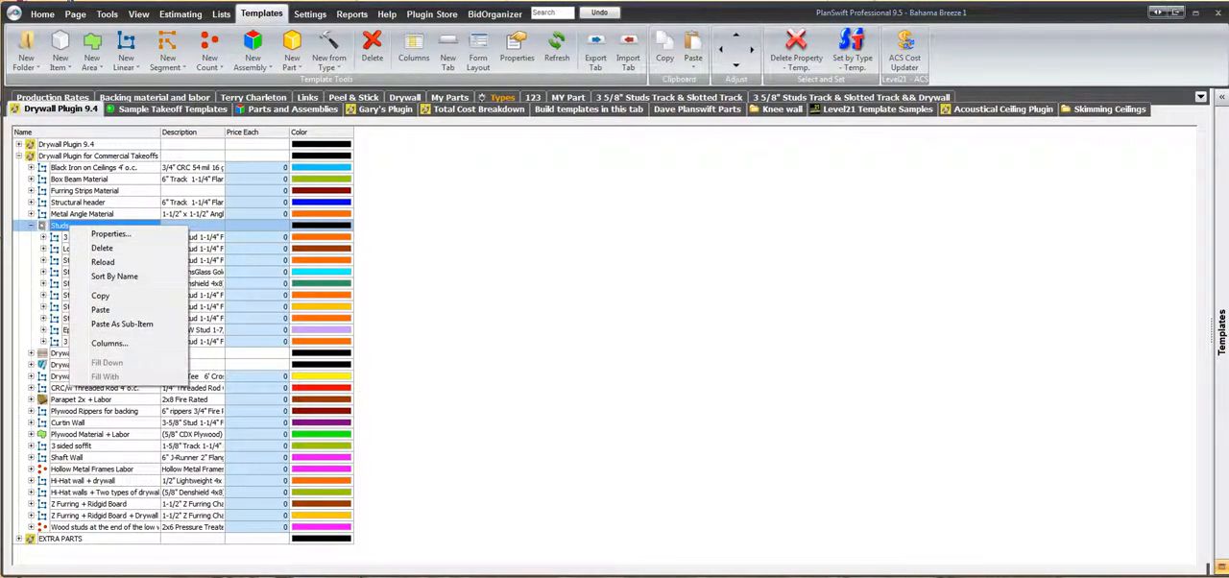
left_click(122, 323)
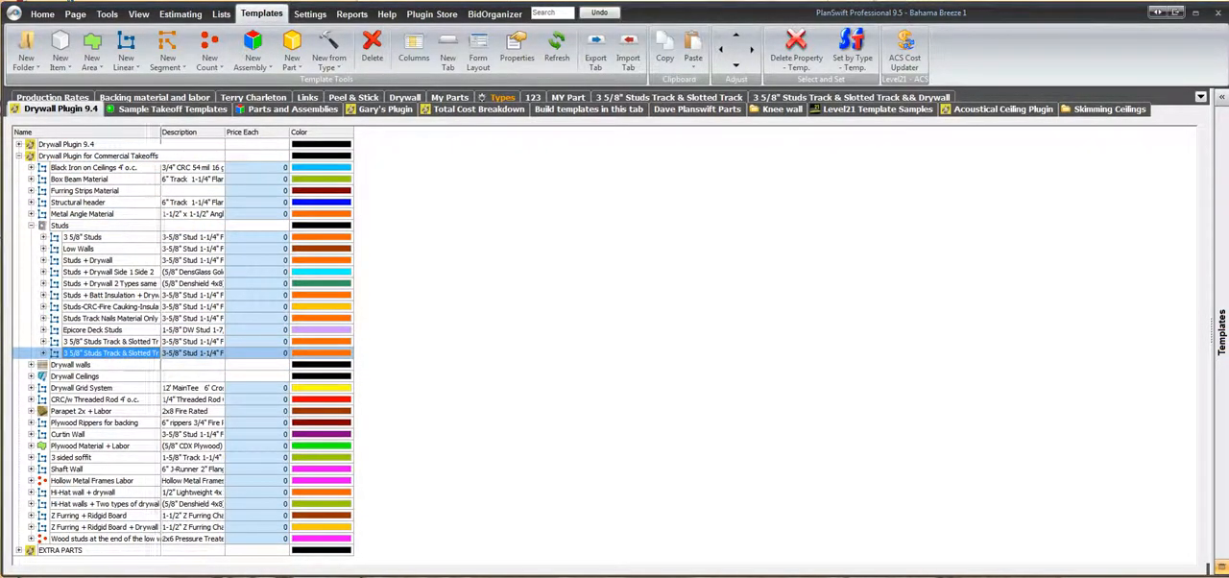
double_click(160, 133)
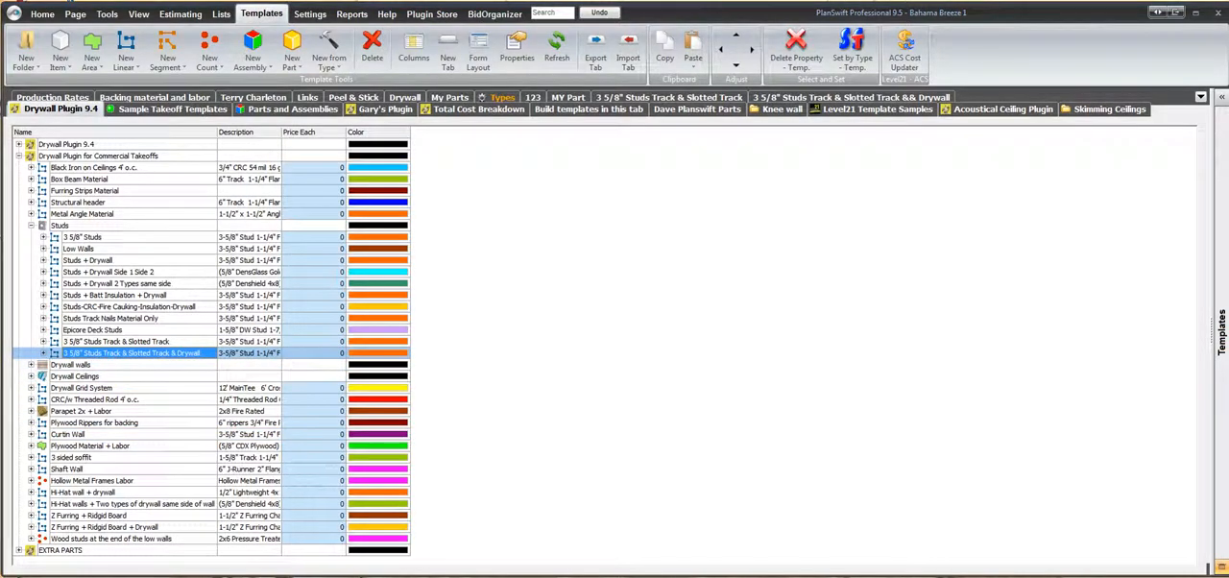